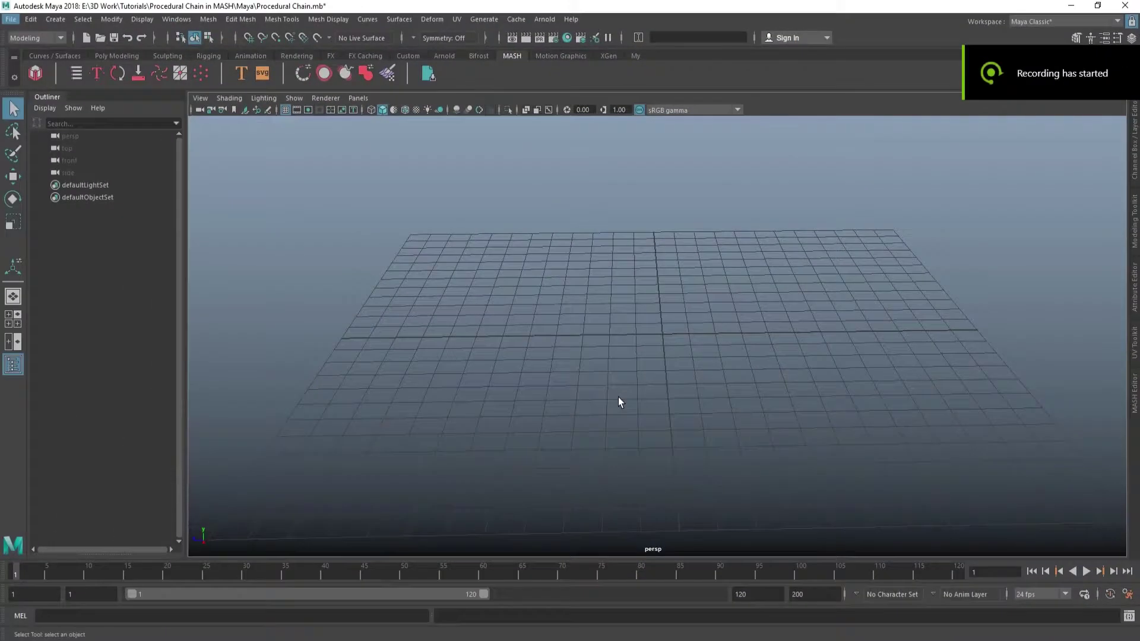
Switch the shelf from the MASH tools to the Poly Modeling tab.
{"action": "left_click", "coordinate": [116, 56]}
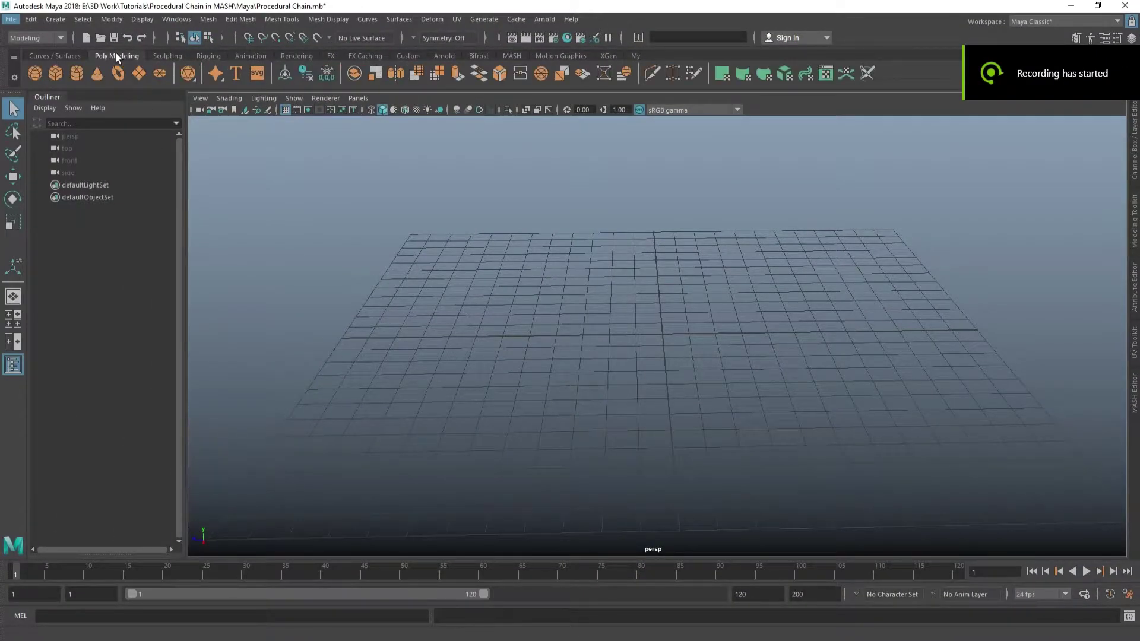
Create a polygon torus and set its Subdivisions Axis and Height to 8.
{"action": "left_click", "coordinate": [119, 73]}
{"action": "left_click", "coordinate": [723, 333]}
{"action": "scroll", "coordinate": [727, 347], "scroll_direction": "up", "scroll_amount": 3}
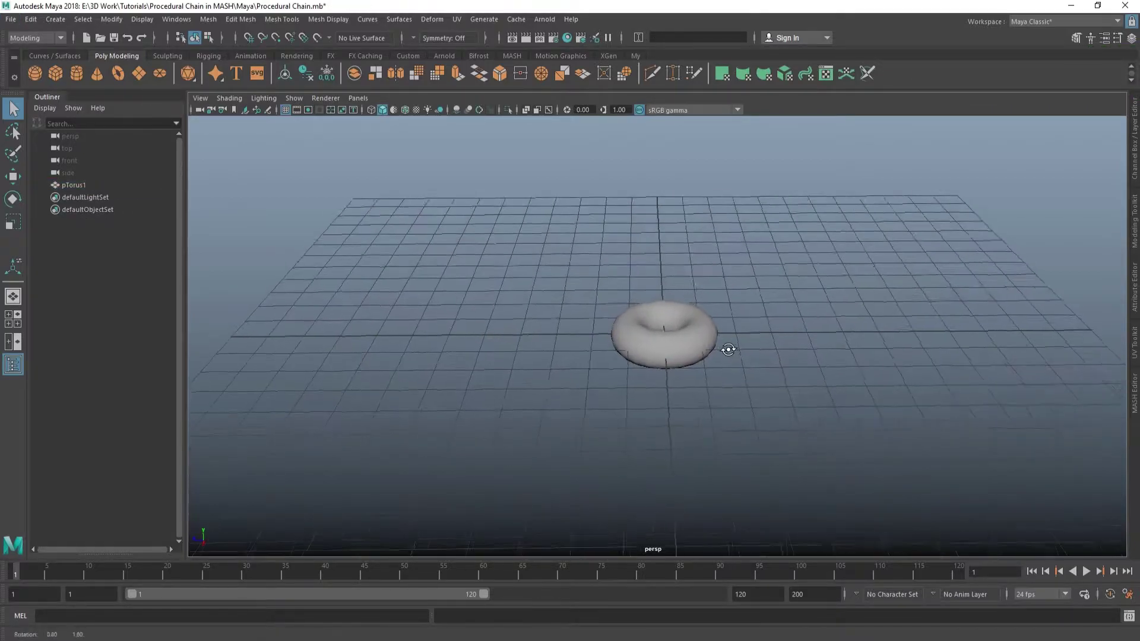
{"action": "scroll", "coordinate": [789, 346], "scroll_direction": "up", "scroll_amount": 3}
{"action": "left_click", "coordinate": [789, 346]}
{"action": "key", "text": "f"}
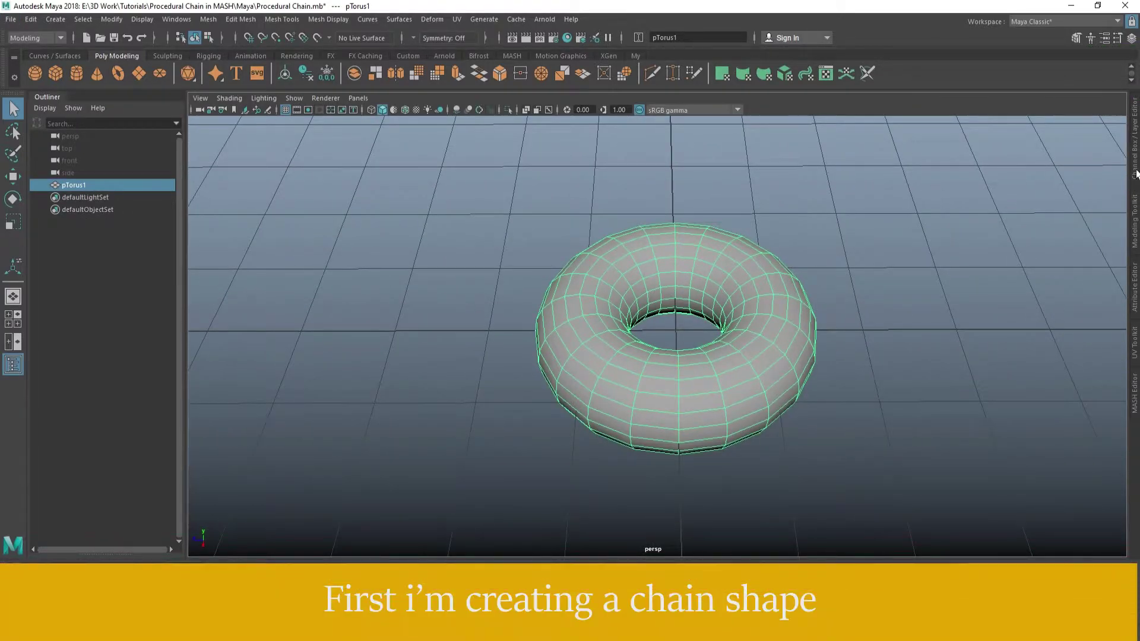
{"action": "left_click", "coordinate": [1133, 176]}
{"action": "left_click", "coordinate": [998, 260]}
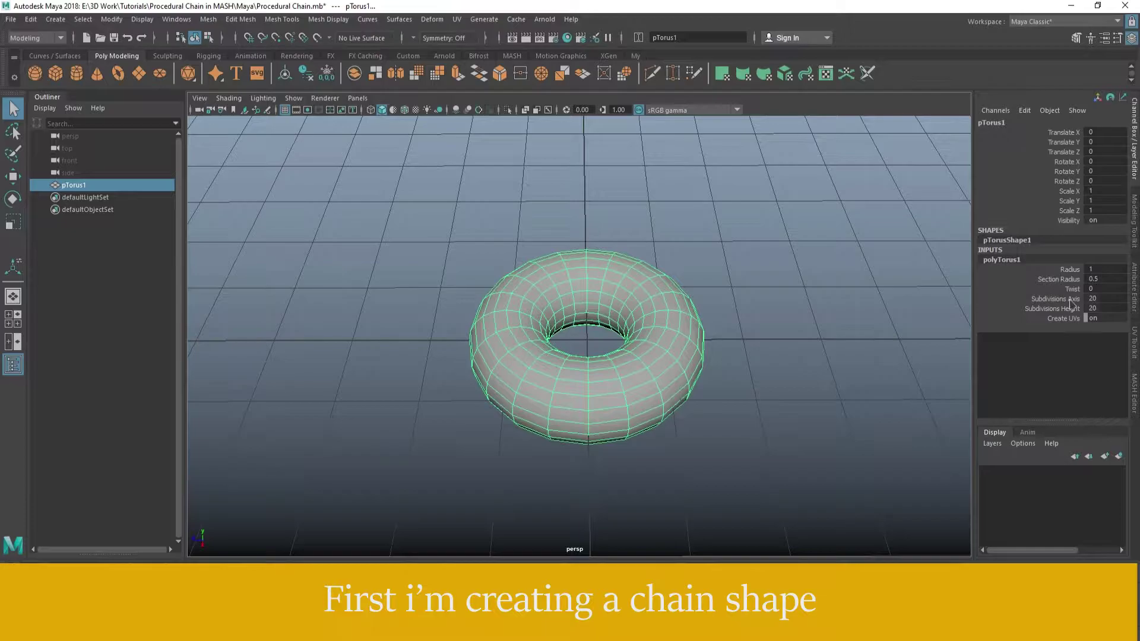
{"action": "type", "text": "8"}
{"action": "key", "text": "Return"}
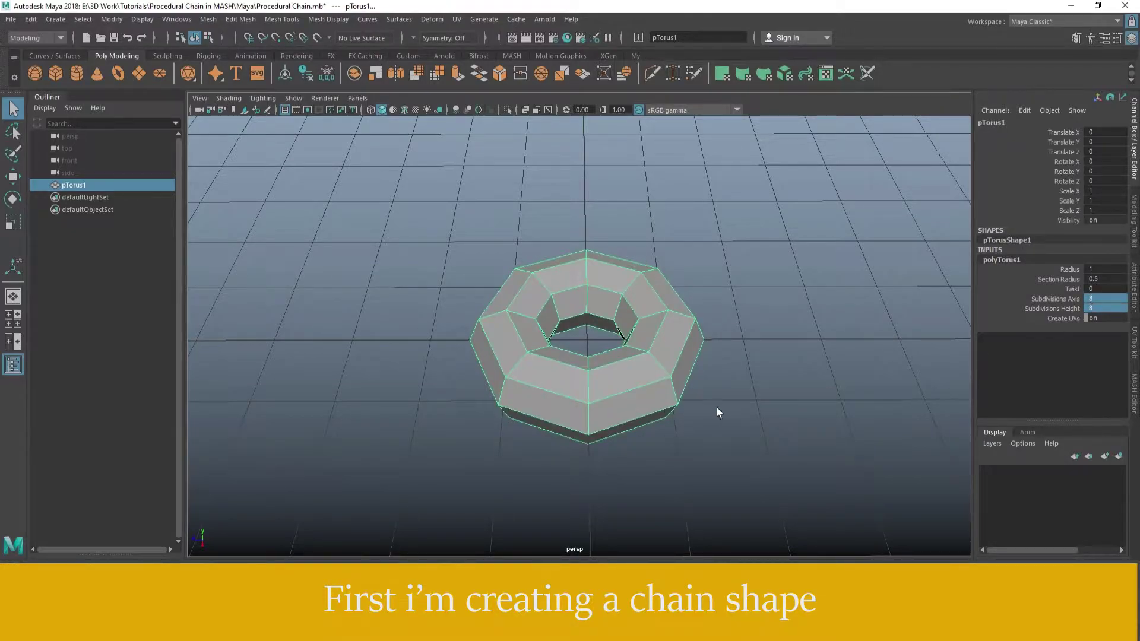
Delete the faces on the right half of the torus from the top view.
{"action": "left_click", "coordinate": [719, 409]}
{"action": "left_click_drag", "start_coordinate": [718, 394], "coordinate": [679, 356], "text": "alt"}
{"action": "left_click", "coordinate": [681, 382]}
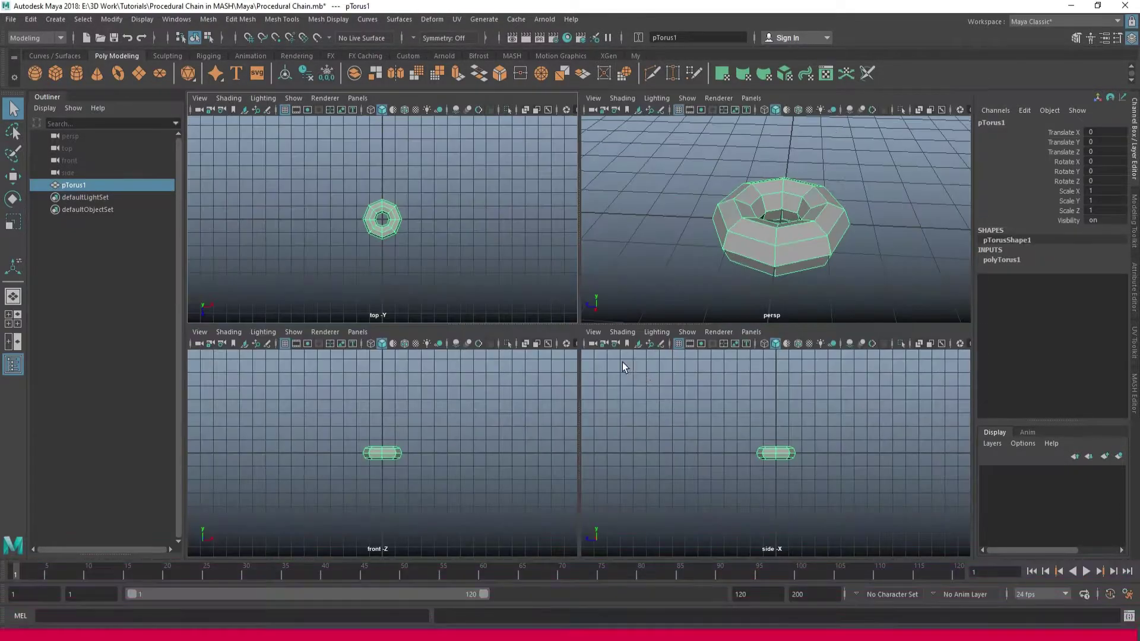
{"action": "key", "text": "space"}
{"action": "key", "text": "f"}
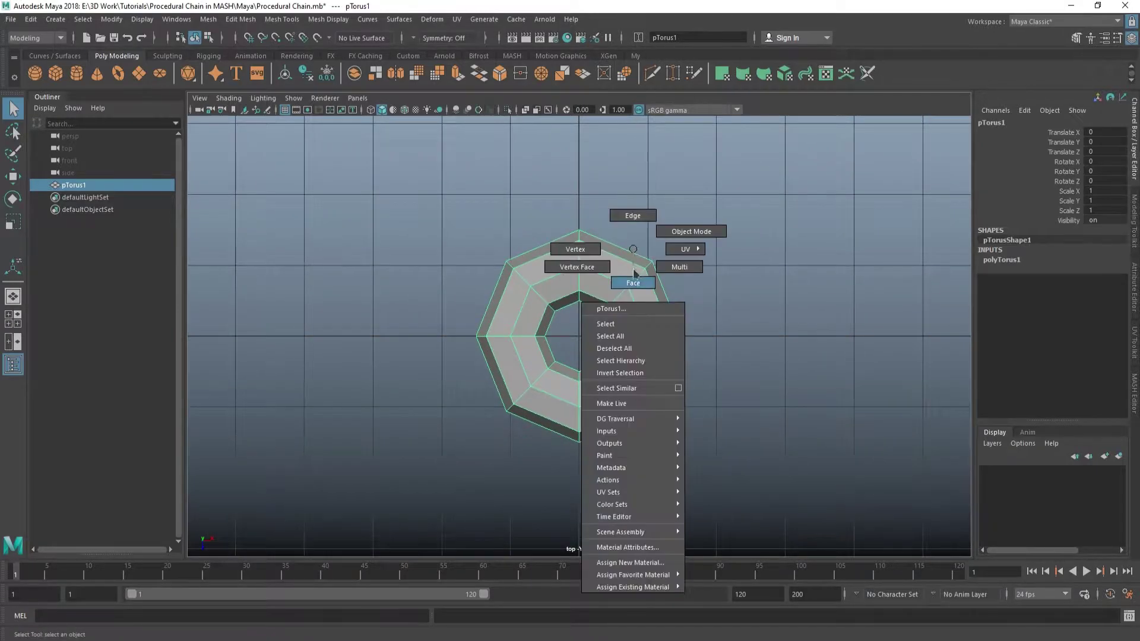
{"action": "right_click_drag", "start_coordinate": [635, 249], "coordinate": [640, 289]}
{"action": "left_click_drag", "start_coordinate": [584, 215], "coordinate": [730, 436]}
{"action": "key", "text": "Delete"}
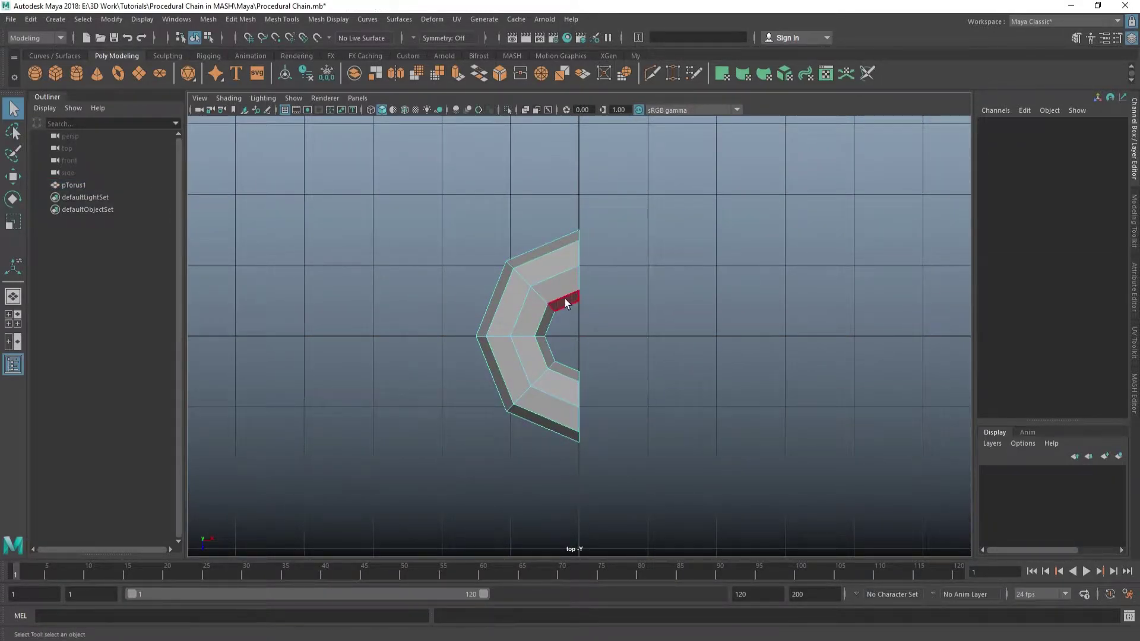
Slide the half torus left along X, with its pivot snapped to the grid origin.
{"action": "right_click_drag", "start_coordinate": [564, 303], "coordinate": [620, 274]}
{"action": "key", "text": "w"}
{"action": "left_click_drag", "start_coordinate": [634, 334], "coordinate": [565, 330]}
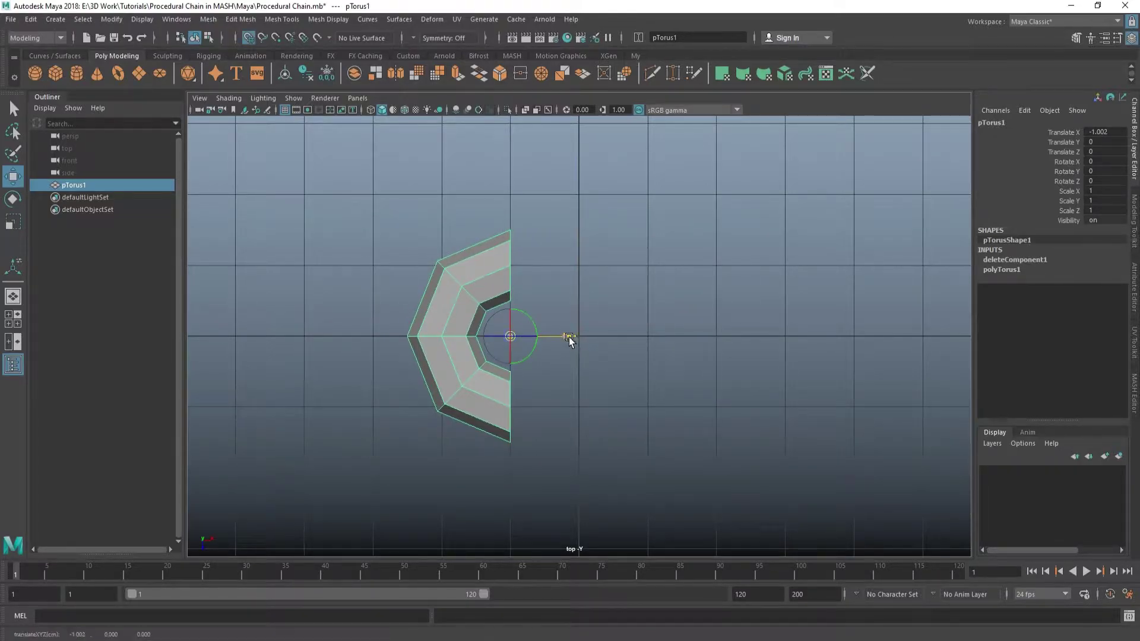
{"action": "left_click_drag", "start_coordinate": [564, 336], "coordinate": [590, 331]}
Mirror the half torus across the origin with Cut Geometry off, leaving two open halves.
{"action": "key", "text": "space"}
{"action": "key", "text": "space"}
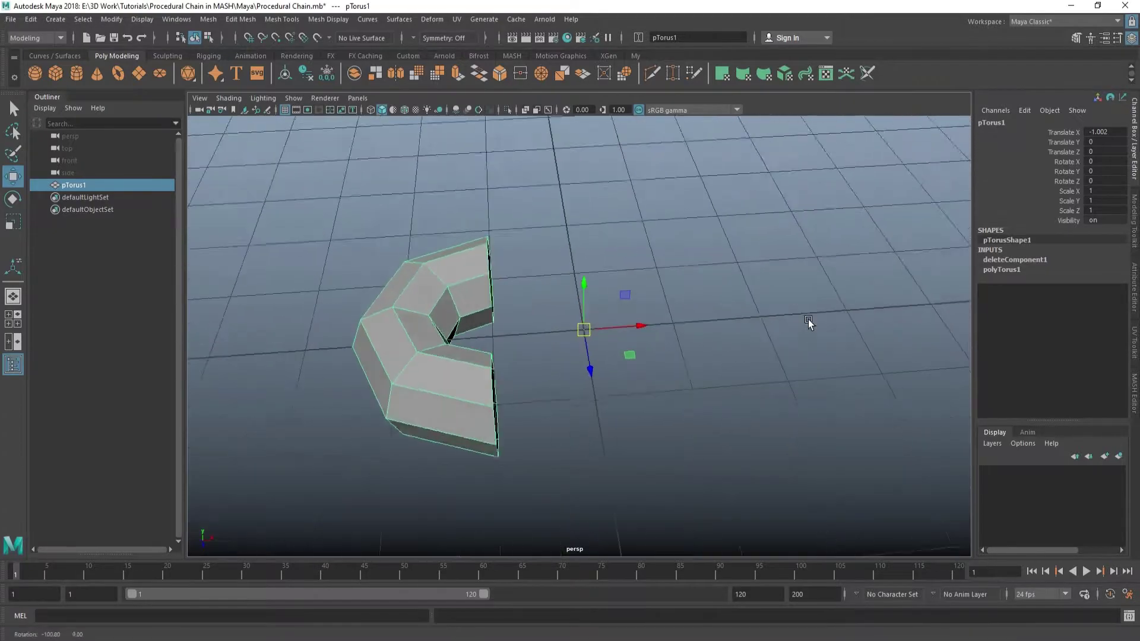
{"action": "right_click", "coordinate": [707, 259], "text": "shift"}
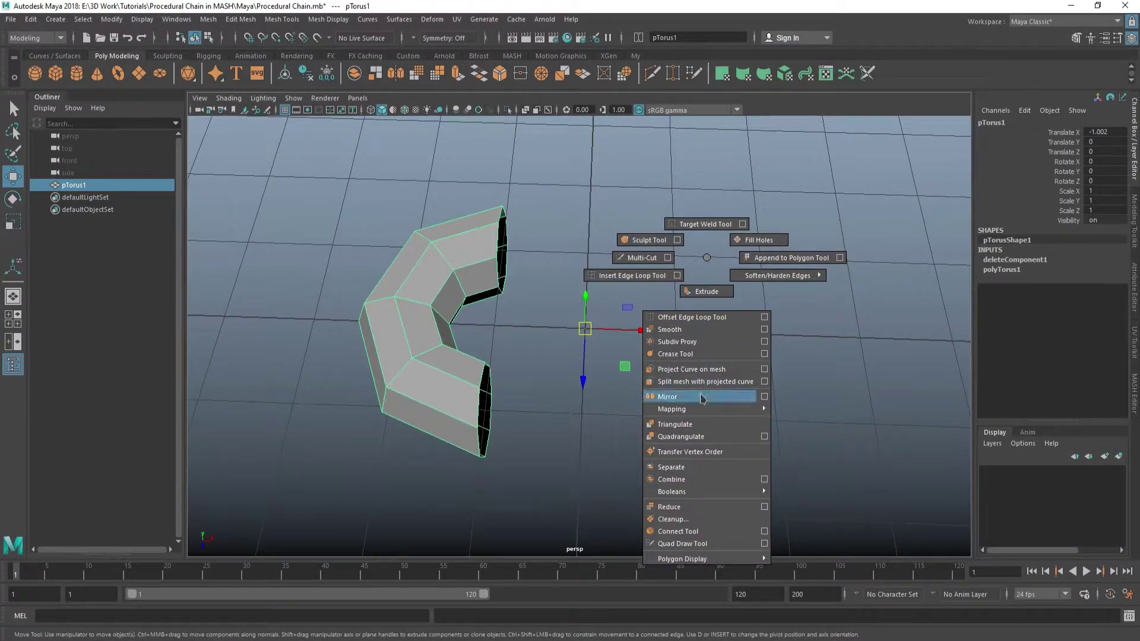
{"action": "right_click_drag", "start_coordinate": [706, 259], "coordinate": [700, 396], "text": "shift"}
{"action": "left_click_drag", "start_coordinate": [900, 341], "coordinate": [884, 342]}
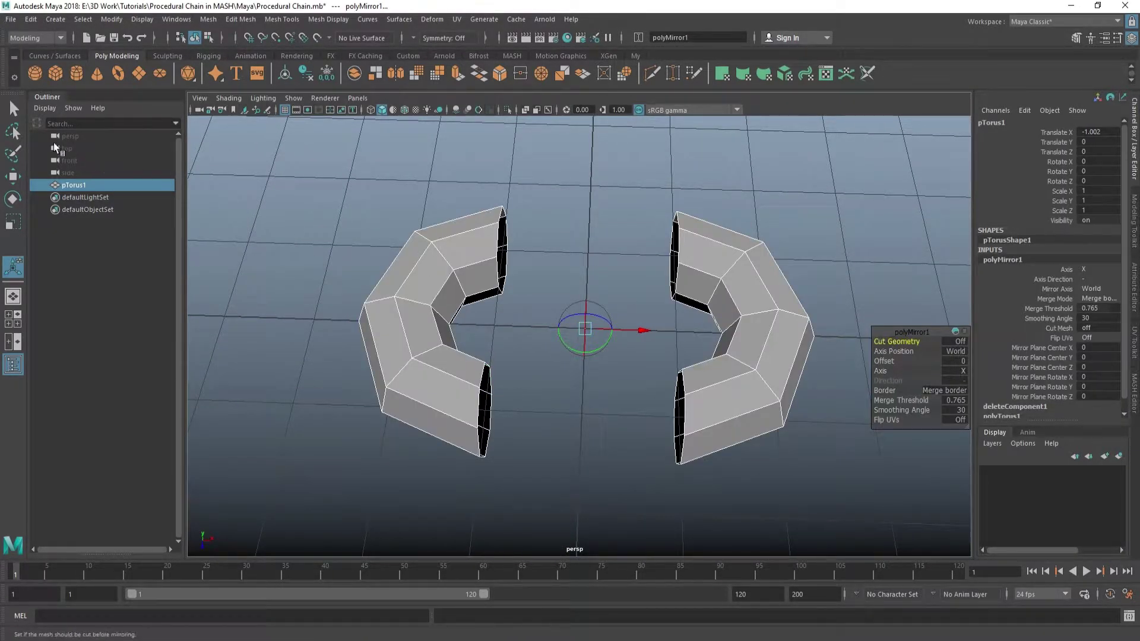
{"action": "key", "text": "q"}
{"action": "mouse_move", "coordinate": [543, 231]}
{"action": "right_mouse_down"}
{"action": "mouse_move", "coordinate": [681, 174]}
{"action": "mouse_move", "coordinate": [631, 234]}
{"action": "mouse_move", "coordinate": [633, 194]}
{"action": "right_mouse_up"}
Bridge the back and front border-edge gaps to close the two halves into one ring.
{"action": "left_click", "coordinate": [676, 231]}
{"action": "left_click", "coordinate": [670, 237]}
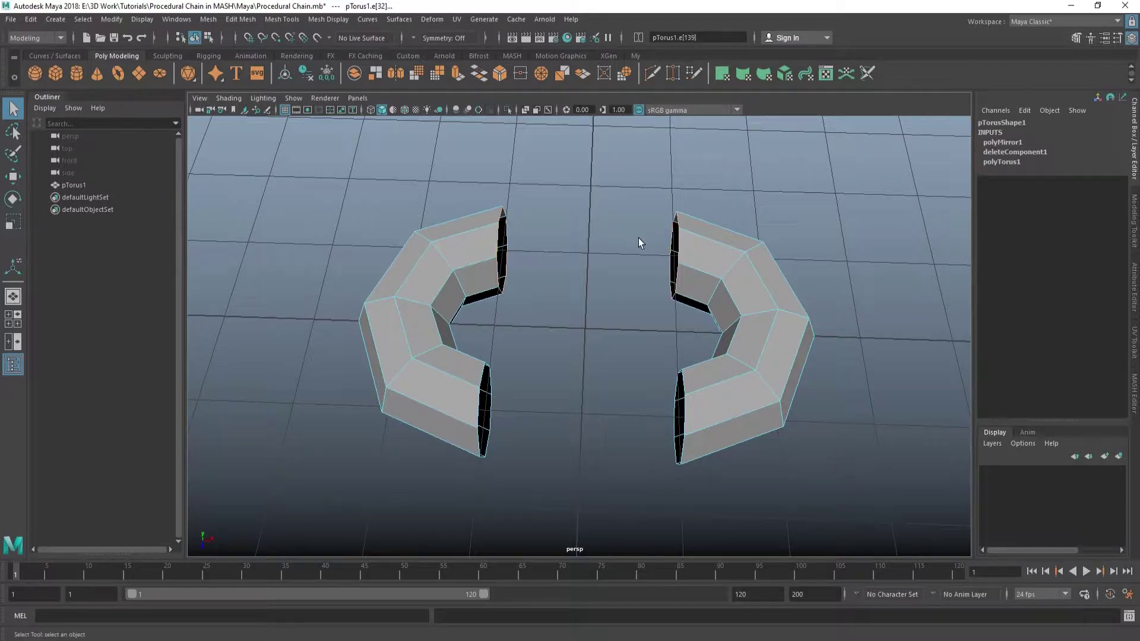
{"action": "right_click_drag", "start_coordinate": [622, 233], "coordinate": [608, 381], "text": "shift"}
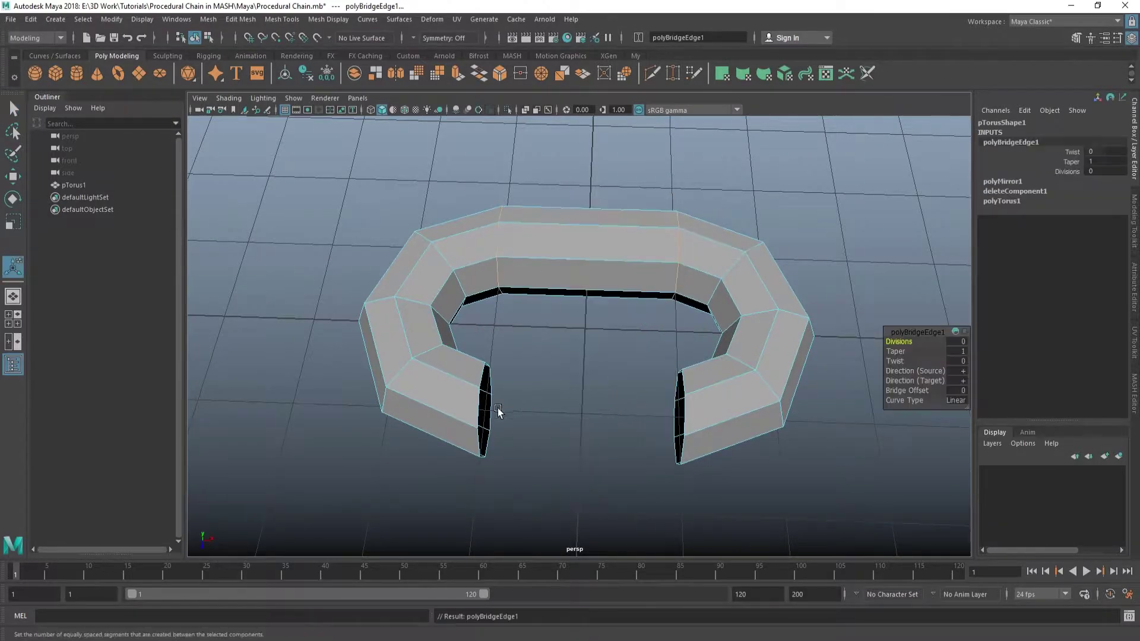
{"action": "left_click", "coordinate": [480, 406]}
{"action": "left_click", "coordinate": [689, 408], "text": "shift"}
{"action": "right_click_drag", "start_coordinate": [689, 408], "coordinate": [608, 377], "text": "shift"}
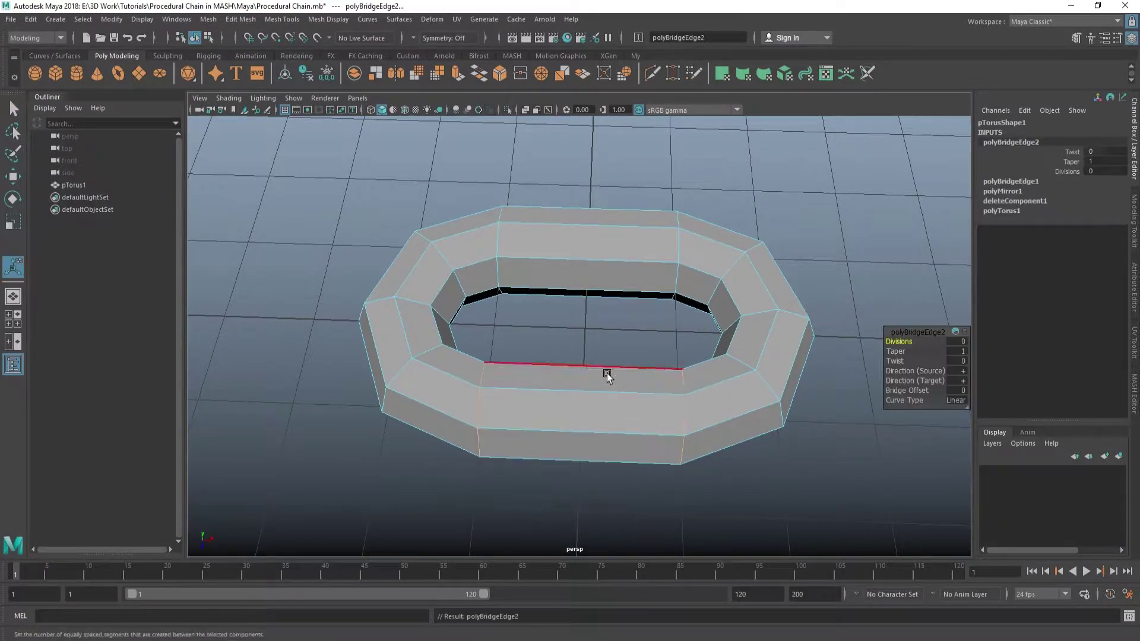
Insert an edge loop across the bridged section and return the link to object mode.
{"action": "left_click", "coordinate": [608, 372]}
{"action": "mouse_move", "coordinate": [619, 333]}
{"action": "right_mouse_down", "text": "ctrl"}
{"action": "mouse_move", "coordinate": [542, 369]}
{"action": "mouse_move", "coordinate": [653, 409]}
{"action": "right_mouse_up", "text": "ctrl"}
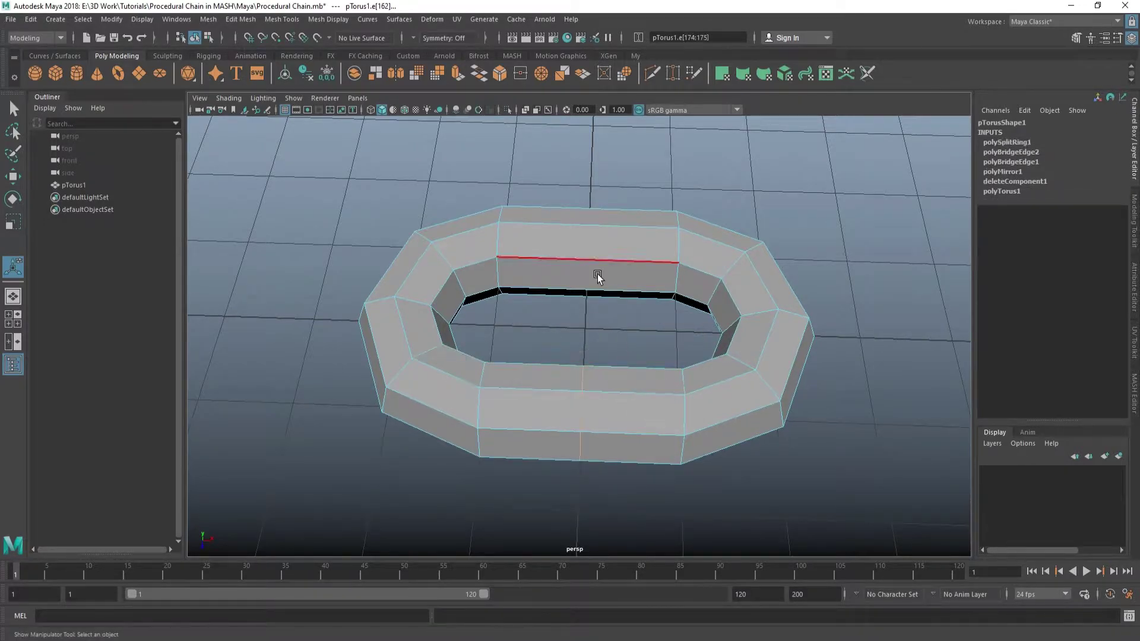
{"action": "left_click", "coordinate": [597, 273]}
{"action": "key", "text": "w"}
{"action": "right_click_drag", "start_coordinate": [597, 273], "coordinate": [606, 216]}
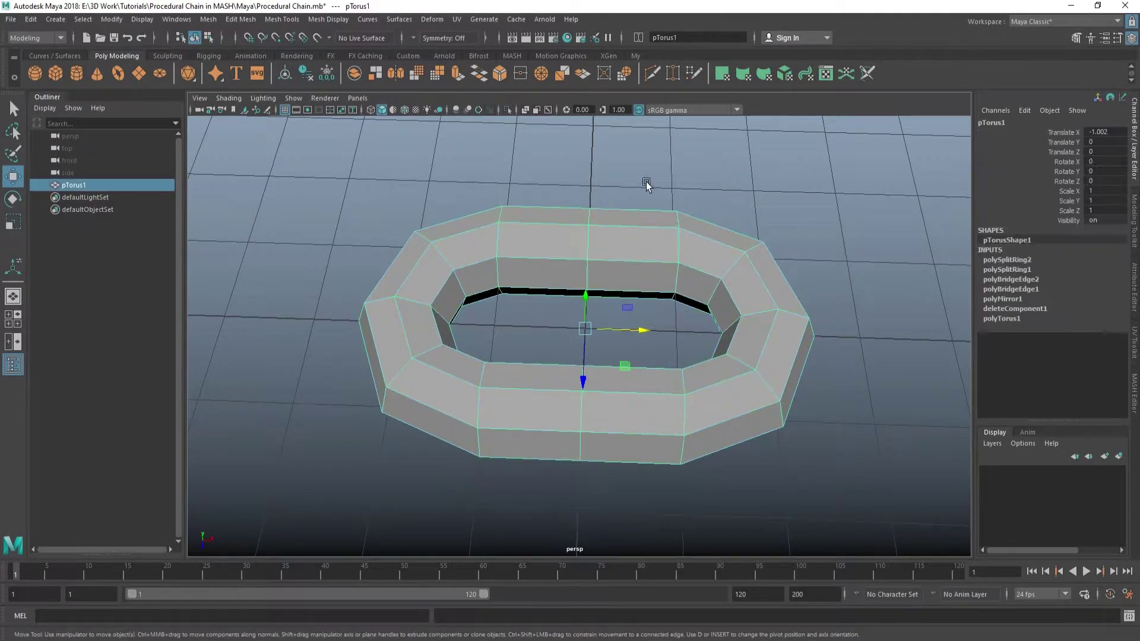
{"action": "left_click", "coordinate": [647, 184]}
{"action": "left_click", "coordinate": [650, 292]}
{"action": "left_click", "coordinate": [651, 310]}
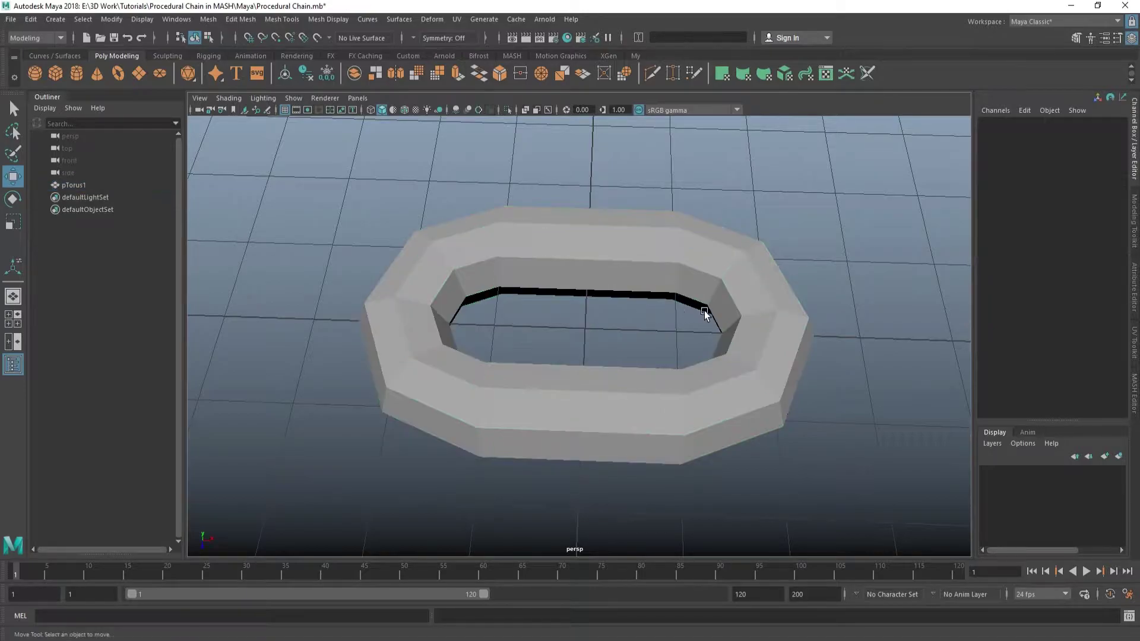
{"action": "mouse_move", "coordinate": [651, 310]}
{"action": "left_mouse_down", "text": "alt"}
{"action": "mouse_move", "coordinate": [626, 336]}
{"action": "mouse_move", "coordinate": [630, 297]}
{"action": "left_mouse_up", "text": "alt"}
{"action": "scroll", "coordinate": [630, 296], "scroll_direction": "down", "scroll_amount": 5}
{"action": "left_click_drag", "start_coordinate": [590, 343], "coordinate": [519, 327], "text": "alt"}
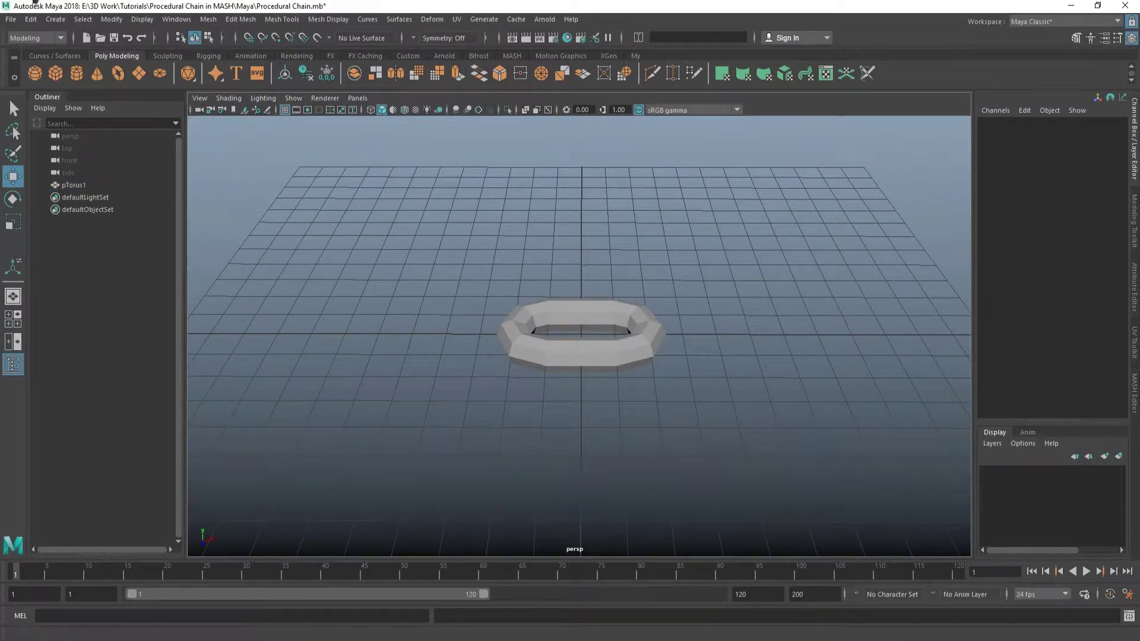
Draw a looping CV curve around the link in the top view with the CV Curve Tool and finish it.
{"action": "left_click", "coordinate": [54, 20]}
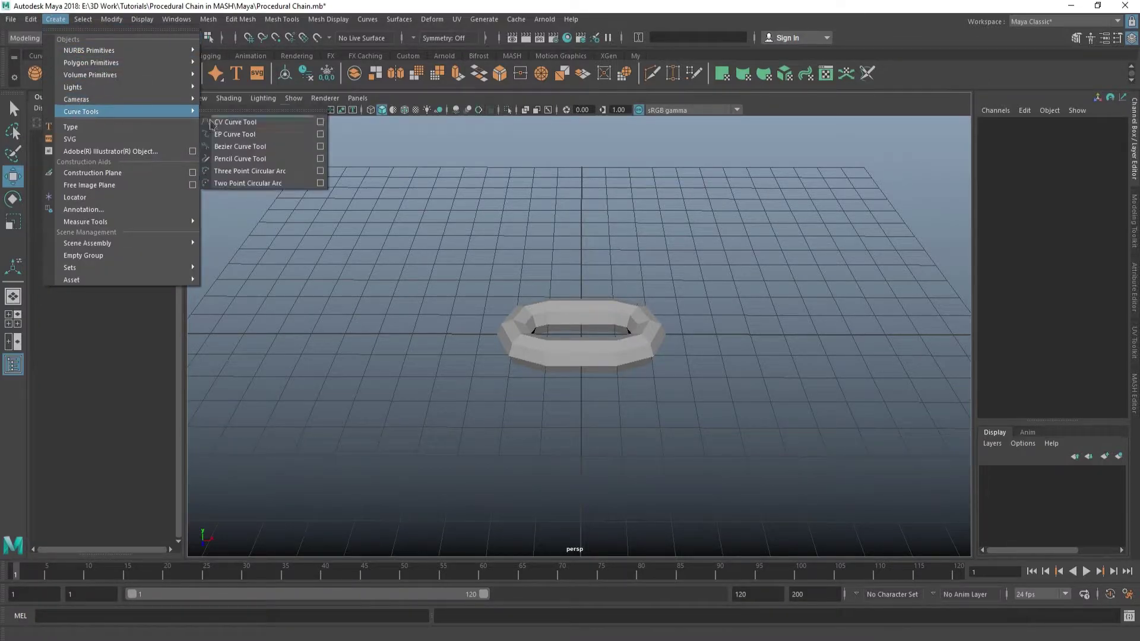
{"action": "left_click", "coordinate": [238, 123]}
{"action": "key", "text": "space"}
{"action": "key", "text": "space"}
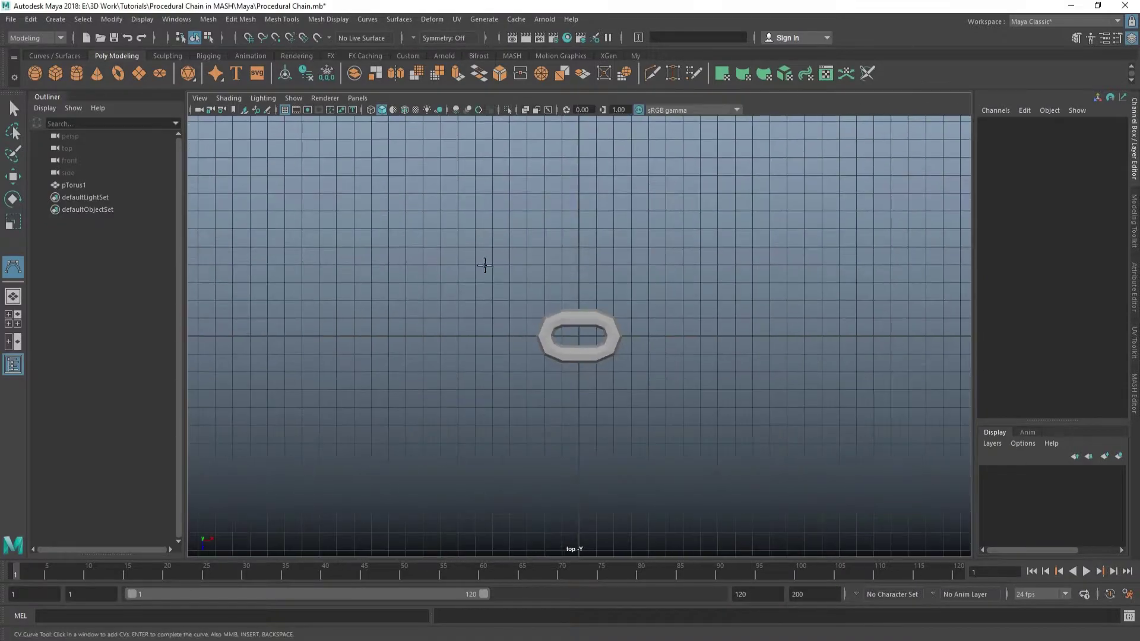
{"action": "left_click", "coordinate": [531, 185]}
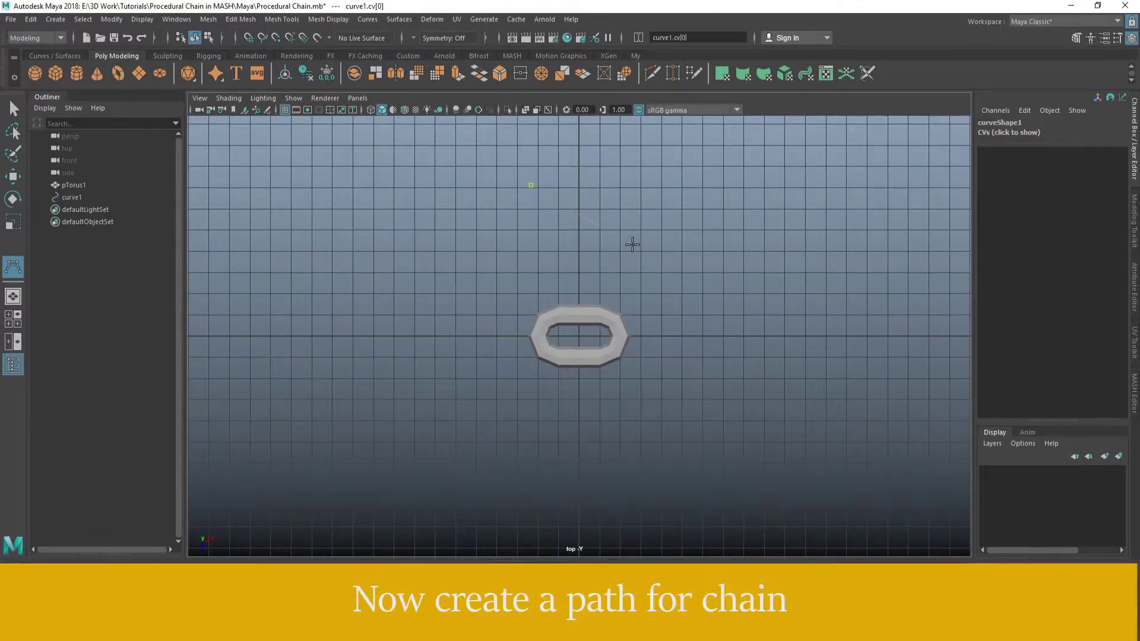
{"action": "left_click", "coordinate": [634, 249]}
{"action": "left_click", "coordinate": [698, 297]}
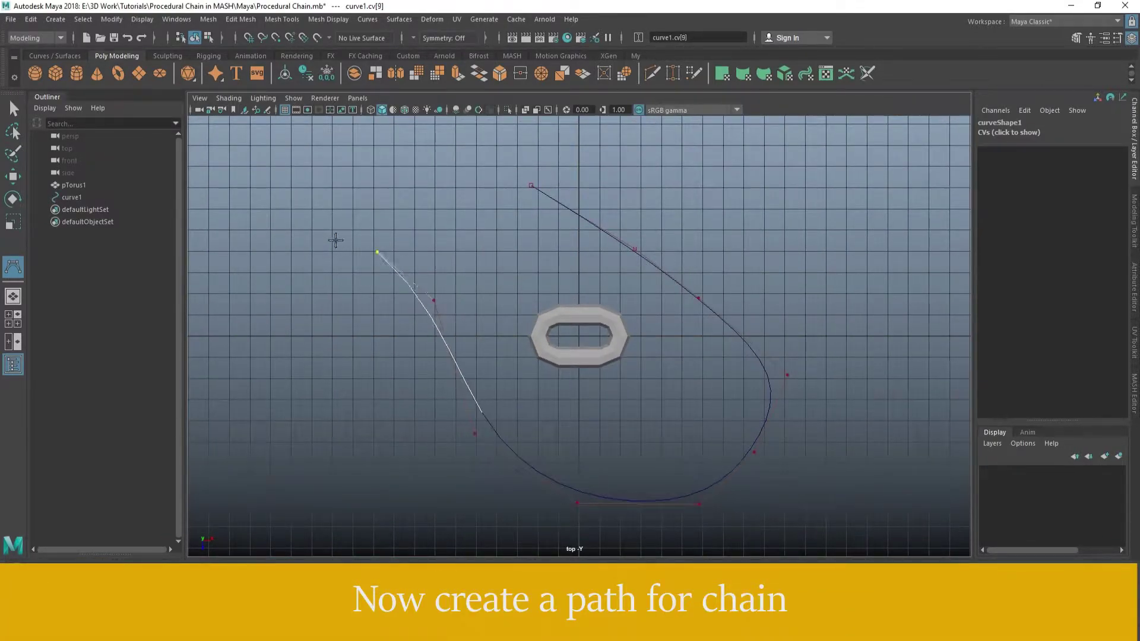
{"action": "left_click", "coordinate": [269, 285]}
{"action": "left_click", "coordinate": [250, 391]}
{"action": "left_click", "coordinate": [272, 451]}
{"action": "left_click", "coordinate": [341, 487]}
{"action": "middle_click_drag", "start_coordinate": [414, 413], "coordinate": [446, 326], "text": "alt"}
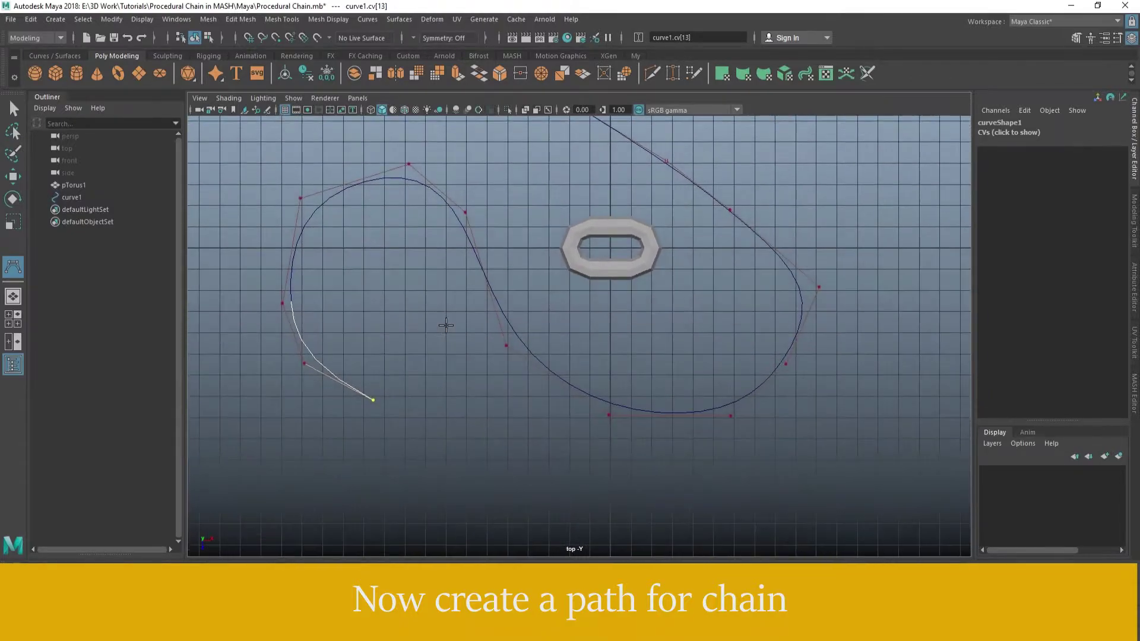
{"action": "key", "text": "Return"}
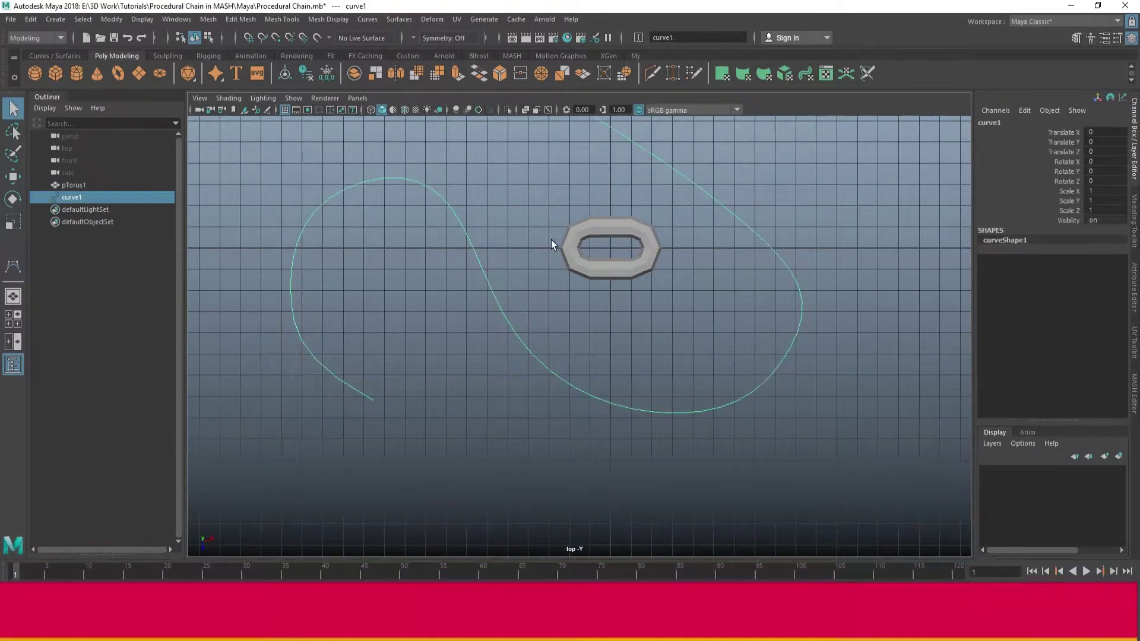
{"action": "key", "text": "space"}
{"action": "key", "text": "space"}
Select curve control vertices and lift several sections of the path upward.
{"action": "mouse_move", "coordinate": [600, 255]}
{"action": "left_mouse_down", "text": "alt"}
{"action": "mouse_move", "coordinate": [507, 260]}
{"action": "mouse_move", "coordinate": [762, 474]}
{"action": "mouse_move", "coordinate": [667, 383]}
{"action": "left_mouse_up", "text": "alt"}
{"action": "right_click_drag", "start_coordinate": [665, 347], "coordinate": [593, 326]}
{"action": "left_click", "coordinate": [438, 403]}
{"action": "key", "text": "w"}
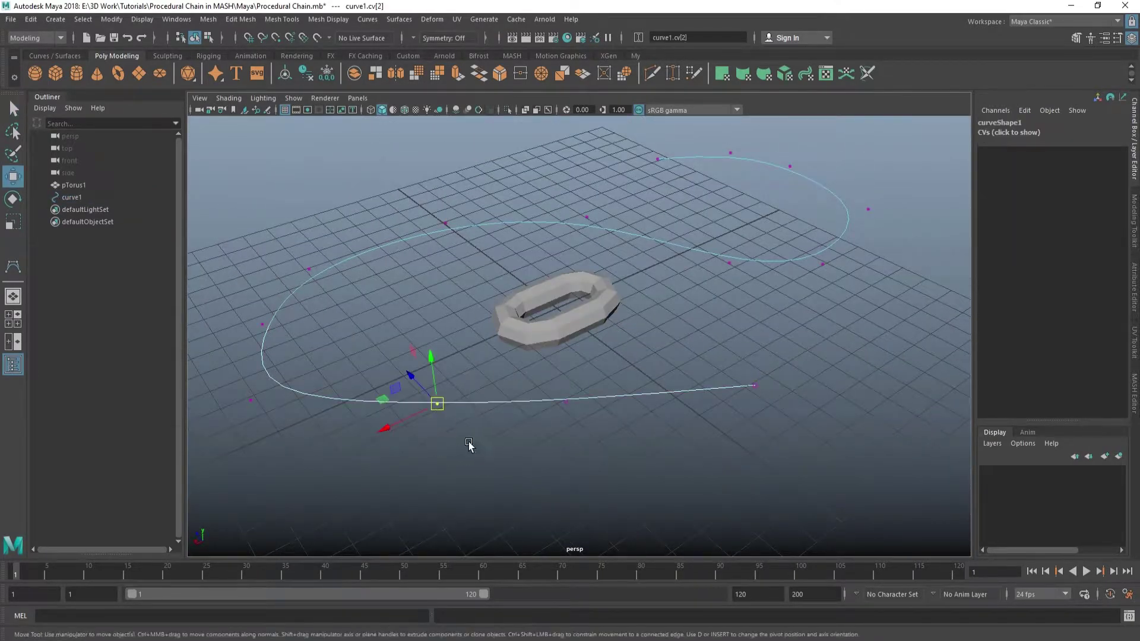
{"action": "mouse_move", "coordinate": [469, 445]}
{"action": "left_mouse_down", "text": "alt"}
{"action": "mouse_move", "coordinate": [364, 394]}
{"action": "mouse_move", "coordinate": [369, 373]}
{"action": "mouse_move", "coordinate": [415, 407]}
{"action": "mouse_move", "coordinate": [560, 438]}
{"action": "mouse_move", "coordinate": [516, 367]}
{"action": "mouse_move", "coordinate": [486, 376]}
{"action": "mouse_move", "coordinate": [682, 437]}
{"action": "mouse_move", "coordinate": [646, 287]}
{"action": "mouse_move", "coordinate": [804, 349]}
{"action": "left_mouse_up", "text": "alt"}
{"action": "left_click", "coordinate": [580, 430]}
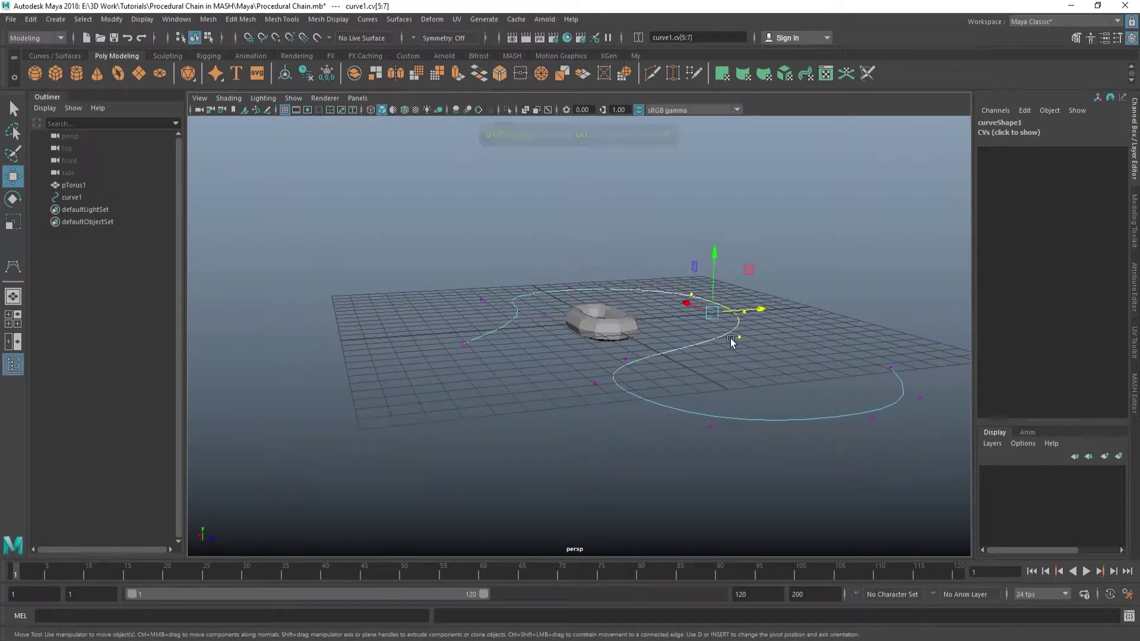
{"action": "left_click_drag", "start_coordinate": [714, 276], "coordinate": [674, 225]}
{"action": "left_click_drag", "start_coordinate": [439, 285], "coordinate": [561, 356]}
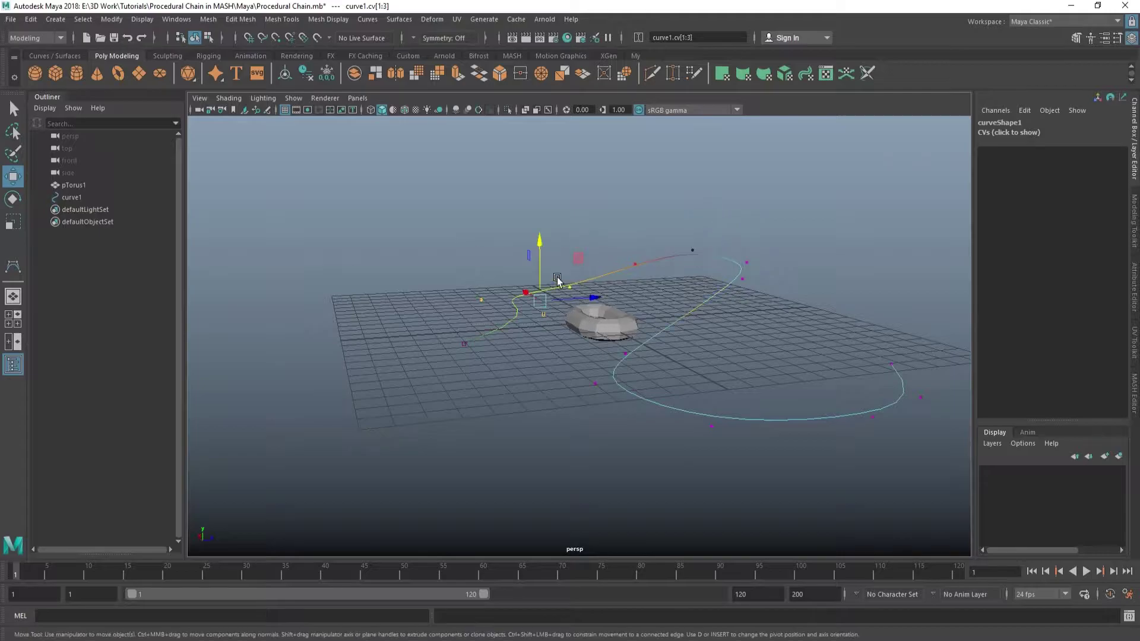
{"action": "left_click_drag", "start_coordinate": [531, 252], "coordinate": [530, 202]}
{"action": "mouse_move", "coordinate": [466, 240]}
{"action": "left_mouse_down"}
{"action": "mouse_move", "coordinate": [493, 276]}
{"action": "mouse_move", "coordinate": [736, 312]}
{"action": "left_mouse_up"}
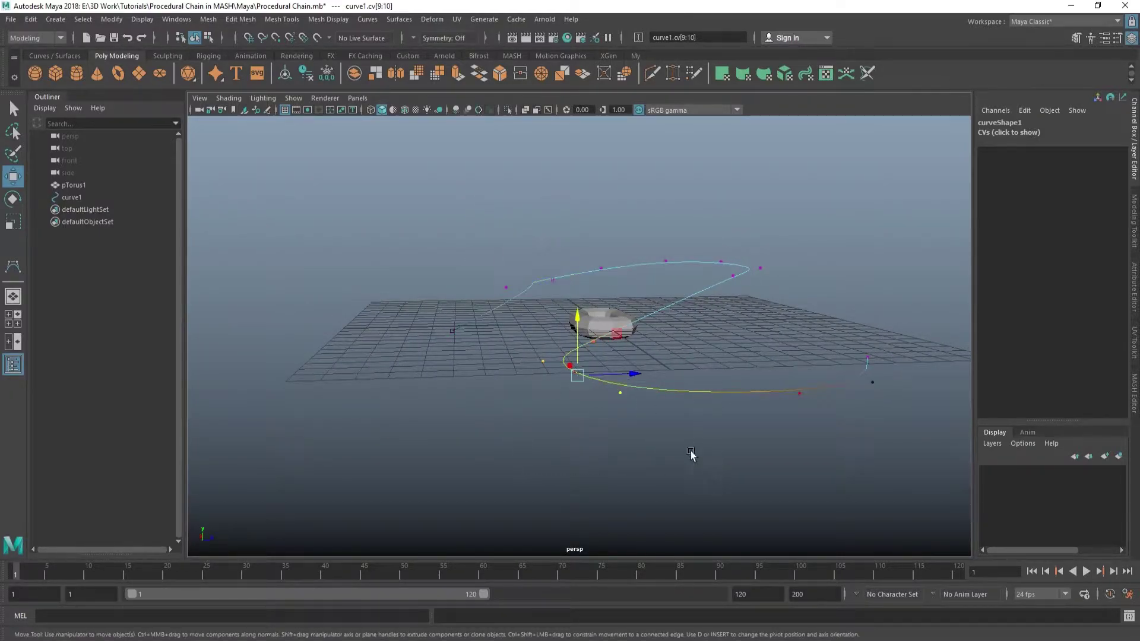
Lower another group of curve points and adjust the points near the curve's end.
{"action": "left_click_drag", "start_coordinate": [577, 323], "coordinate": [573, 366]}
{"action": "left_click_drag", "start_coordinate": [664, 396], "coordinate": [711, 310], "text": "alt"}
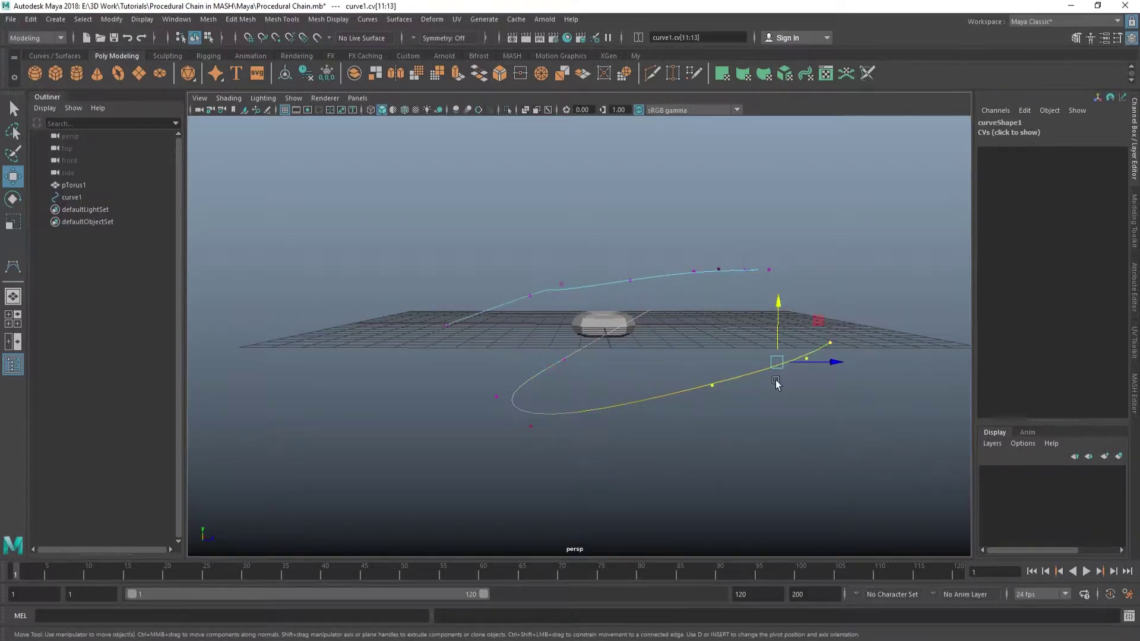
{"action": "mouse_move", "coordinate": [799, 297]}
{"action": "left_mouse_down"}
{"action": "mouse_move", "coordinate": [787, 325]}
{"action": "mouse_move", "coordinate": [778, 268]}
{"action": "left_mouse_up"}
{"action": "key", "text": "ctrl+z"}
{"action": "mouse_move", "coordinate": [760, 140]}
{"action": "left_mouse_down", "text": "alt"}
{"action": "mouse_move", "coordinate": [712, 237]}
{"action": "mouse_move", "coordinate": [412, 247]}
{"action": "mouse_move", "coordinate": [756, 322]}
{"action": "mouse_move", "coordinate": [753, 227]}
{"action": "mouse_move", "coordinate": [630, 287]}
{"action": "mouse_move", "coordinate": [567, 297]}
{"action": "mouse_move", "coordinate": [621, 297]}
{"action": "mouse_move", "coordinate": [624, 327]}
{"action": "mouse_move", "coordinate": [653, 339]}
{"action": "mouse_move", "coordinate": [623, 301]}
{"action": "left_mouse_up", "text": "alt"}
{"action": "left_click", "coordinate": [781, 345]}
{"action": "left_click_drag", "start_coordinate": [515, 200], "coordinate": [596, 255]}
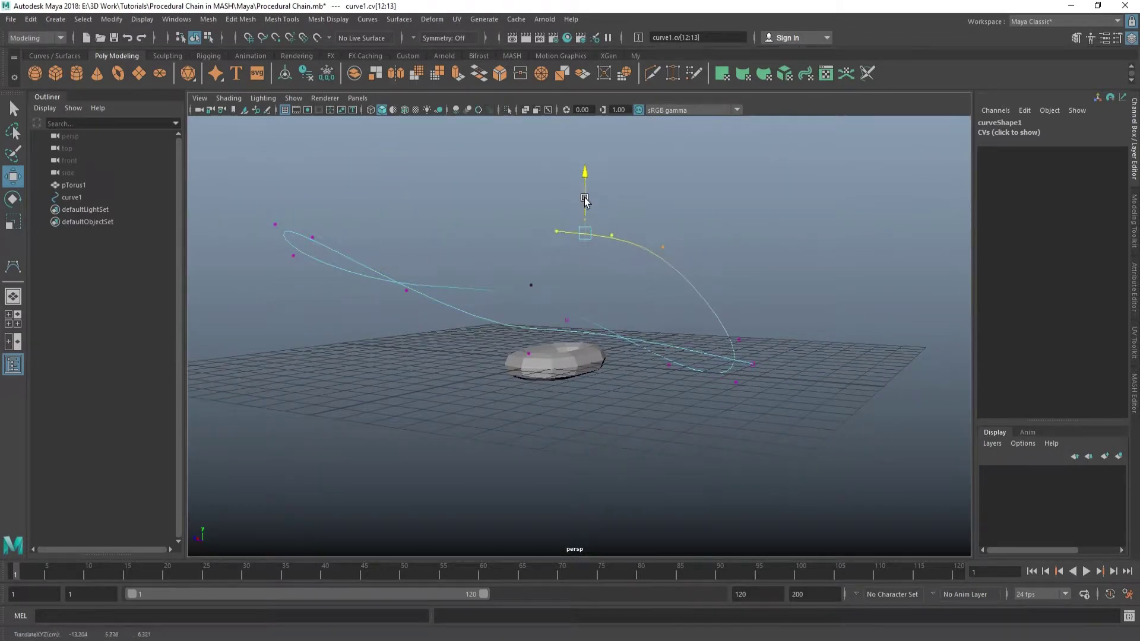
{"action": "mouse_move", "coordinate": [554, 187]}
{"action": "left_mouse_down", "text": "alt"}
{"action": "mouse_move", "coordinate": [702, 268]}
{"action": "mouse_move", "coordinate": [758, 257]}
{"action": "mouse_move", "coordinate": [486, 275]}
{"action": "mouse_move", "coordinate": [569, 282]}
{"action": "left_mouse_up", "text": "alt"}
Leave CV editing and select the pTorus1 chain link.
{"action": "key", "text": "F8"}
{"action": "left_click", "coordinate": [651, 227]}
{"action": "mouse_move", "coordinate": [650, 228]}
{"action": "left_mouse_down", "text": "alt"}
{"action": "mouse_move", "coordinate": [653, 312]}
{"action": "mouse_move", "coordinate": [682, 309]}
{"action": "mouse_move", "coordinate": [536, 316]}
{"action": "left_mouse_up", "text": "alt"}
{"action": "left_click_drag", "start_coordinate": [616, 326], "coordinate": [635, 340]}
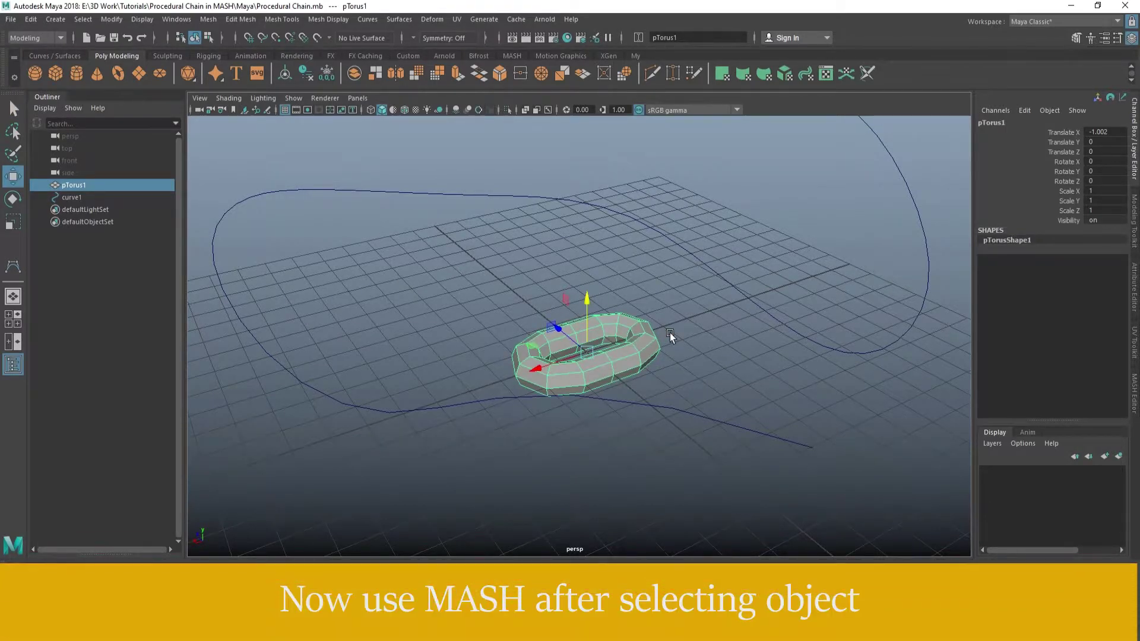
Save the scene and create a MASH network from the torus.
{"action": "key", "text": "ctrl+s"}
{"action": "left_click", "coordinate": [512, 56]}
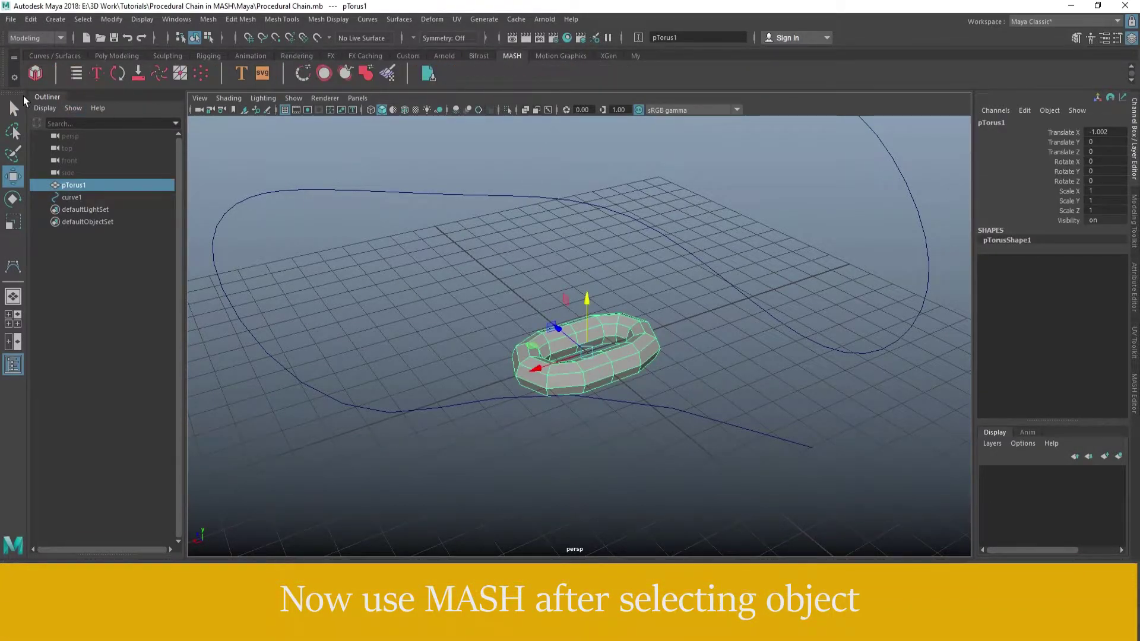
{"action": "left_click", "coordinate": [35, 73]}
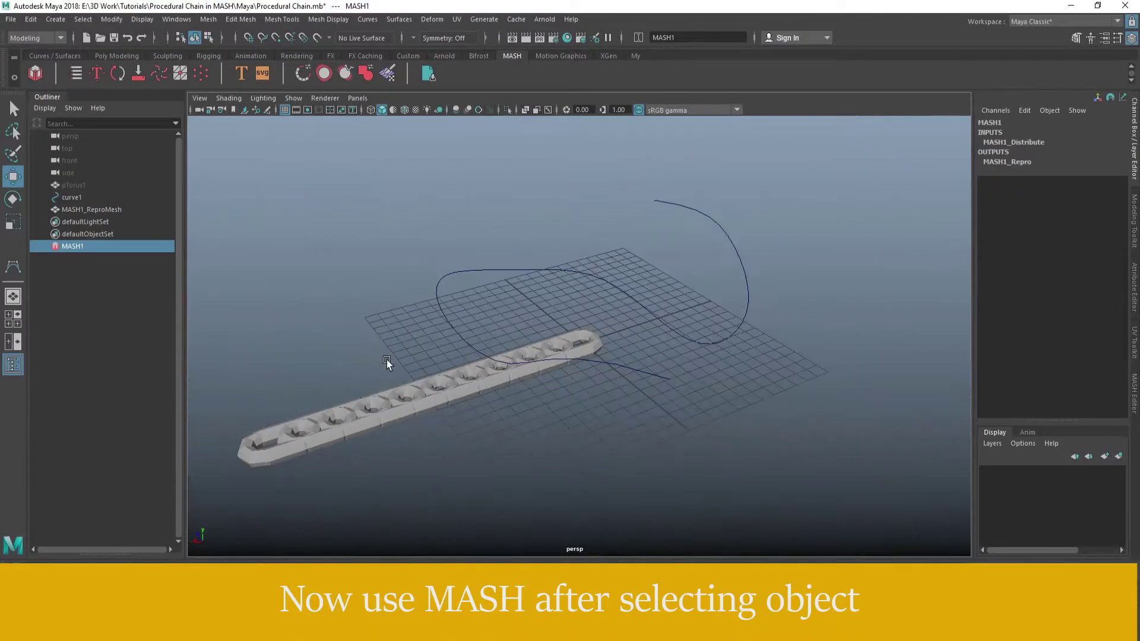
{"action": "mouse_move", "coordinate": [253, 221]}
{"action": "left_mouse_down", "text": "alt"}
{"action": "mouse_move", "coordinate": [659, 409]}
{"action": "mouse_move", "coordinate": [569, 333]}
{"action": "left_mouse_up", "text": "alt"}
{"action": "left_click", "coordinate": [552, 353]}
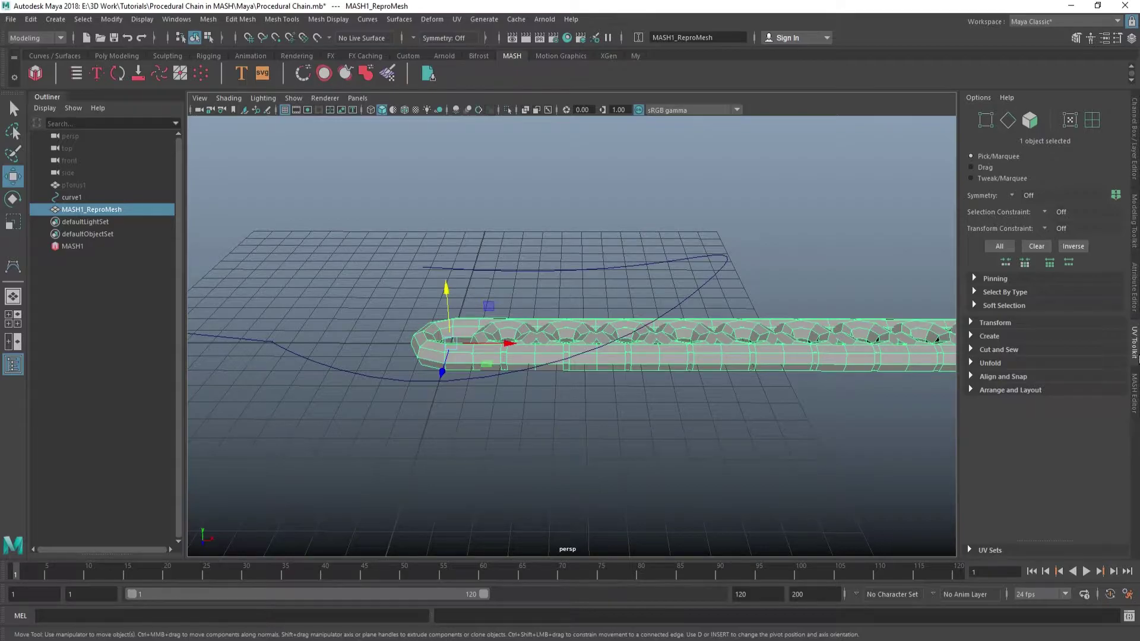
Set MASH1_Distribute's Number of Points to 1, then select MASH1.
{"action": "left_click", "coordinate": [1134, 291]}
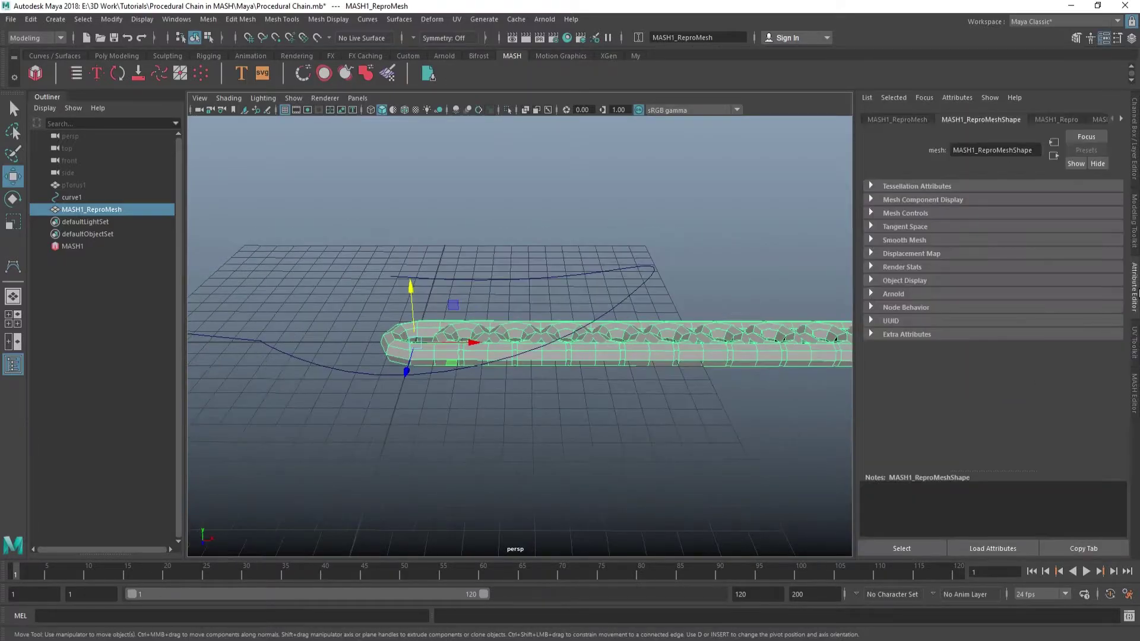
{"action": "left_click", "coordinate": [1059, 116]}
{"action": "left_click", "coordinate": [1056, 119]}
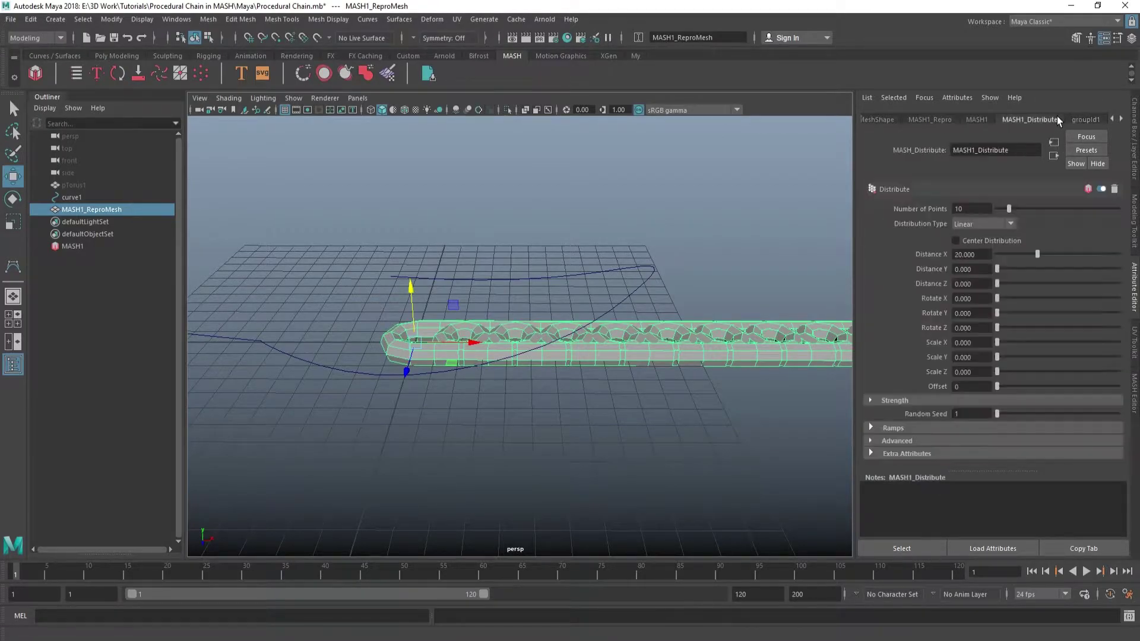
{"action": "left_click_drag", "start_coordinate": [1008, 208], "coordinate": [999, 208]}
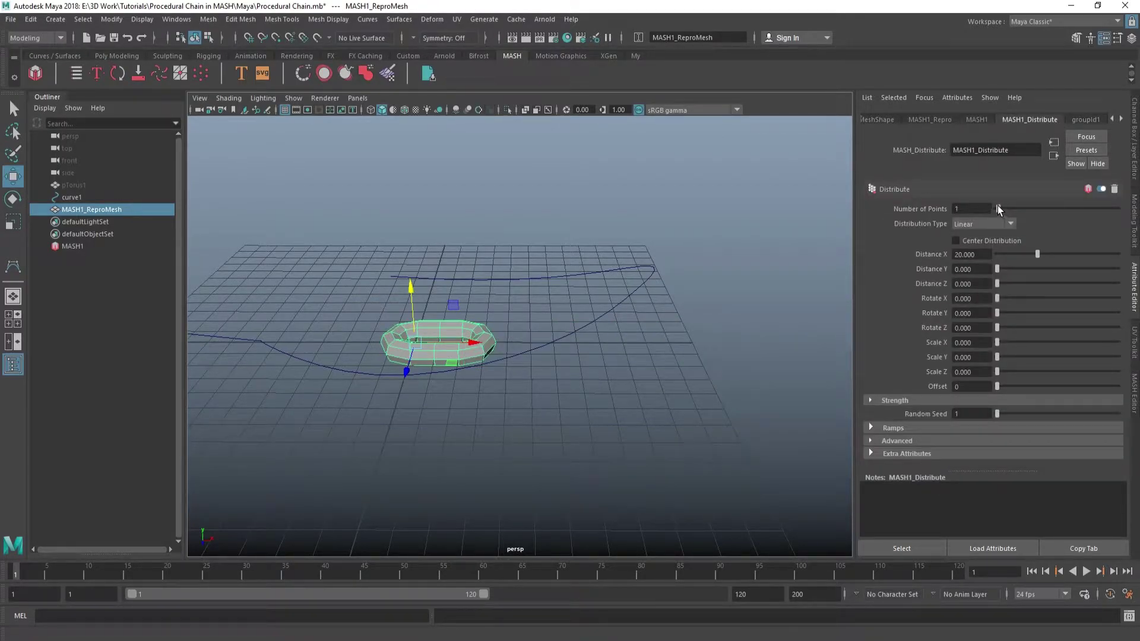
{"action": "mouse_move", "coordinate": [600, 295]}
{"action": "left_mouse_down", "text": "alt"}
{"action": "mouse_move", "coordinate": [636, 287]}
{"action": "mouse_move", "coordinate": [628, 316]}
{"action": "mouse_move", "coordinate": [499, 300]}
{"action": "mouse_move", "coordinate": [638, 308]}
{"action": "mouse_move", "coordinate": [504, 288]}
{"action": "left_mouse_up", "text": "alt"}
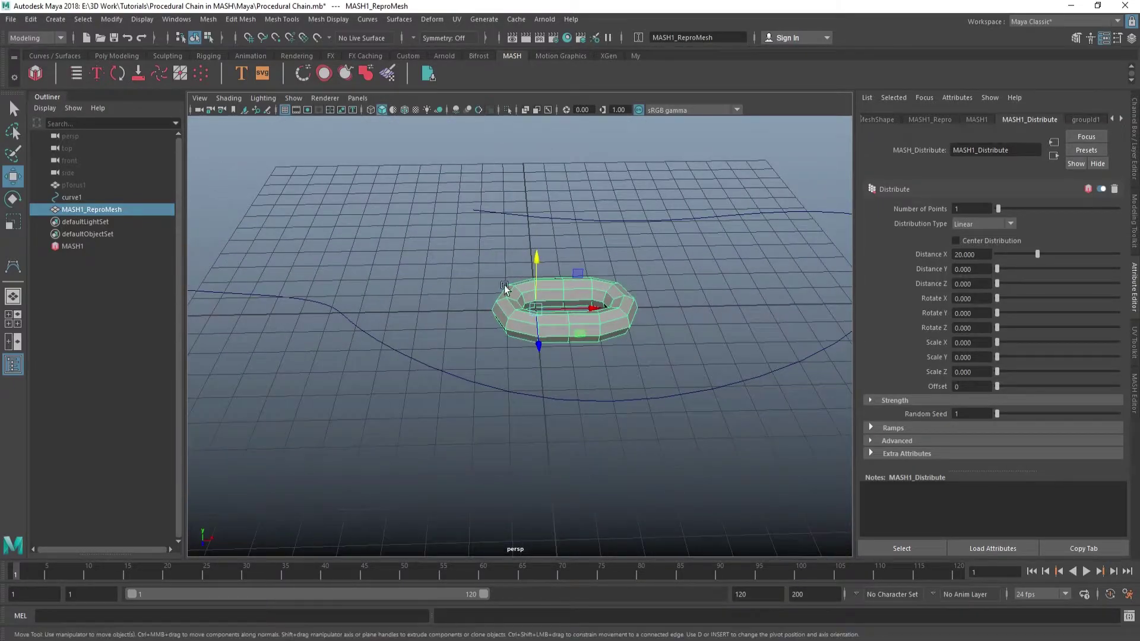
{"action": "left_click", "coordinate": [92, 246]}
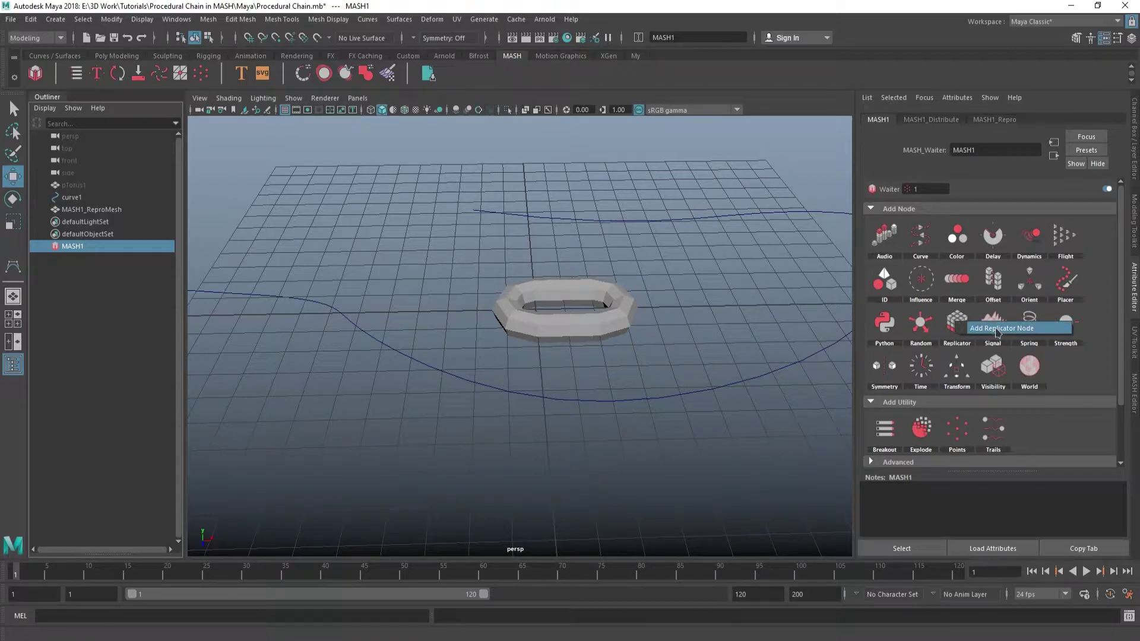
Add a Replicator node to MASH1 with 15 replicants.
{"action": "left_click", "coordinate": [956, 335]}
{"action": "left_click_drag", "start_coordinate": [938, 209], "coordinate": [974, 209]}
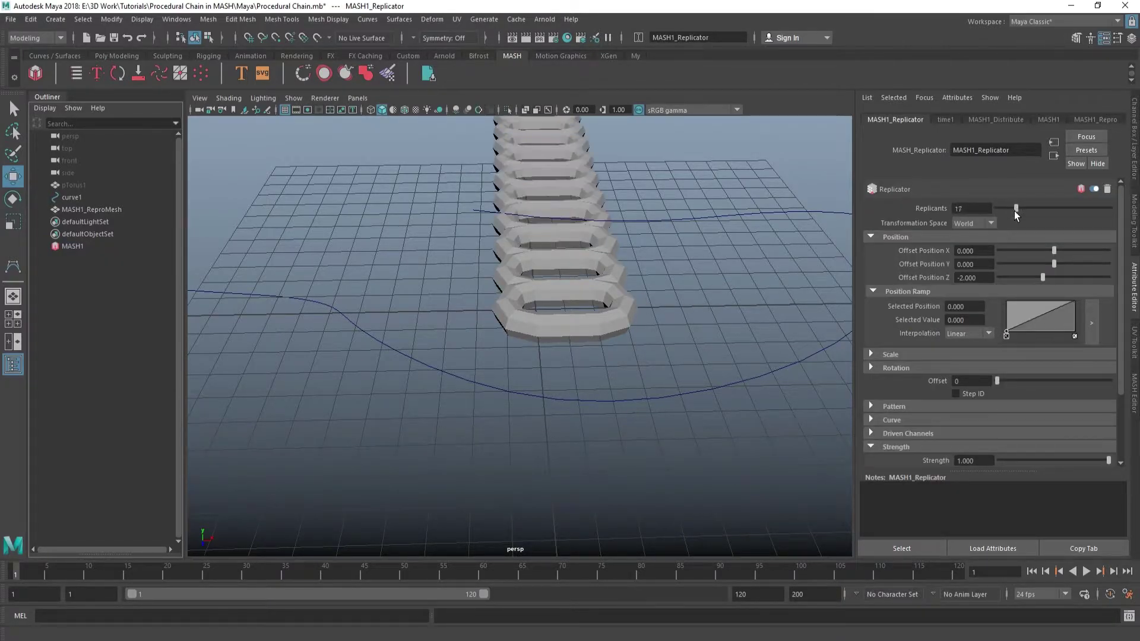
{"action": "mouse_move", "coordinate": [652, 285]}
{"action": "left_mouse_down", "text": "alt"}
{"action": "mouse_move", "coordinate": [343, 263]}
{"action": "mouse_move", "coordinate": [368, 308]}
{"action": "mouse_move", "coordinate": [508, 274]}
{"action": "mouse_move", "coordinate": [506, 319]}
{"action": "left_mouse_up", "text": "alt"}
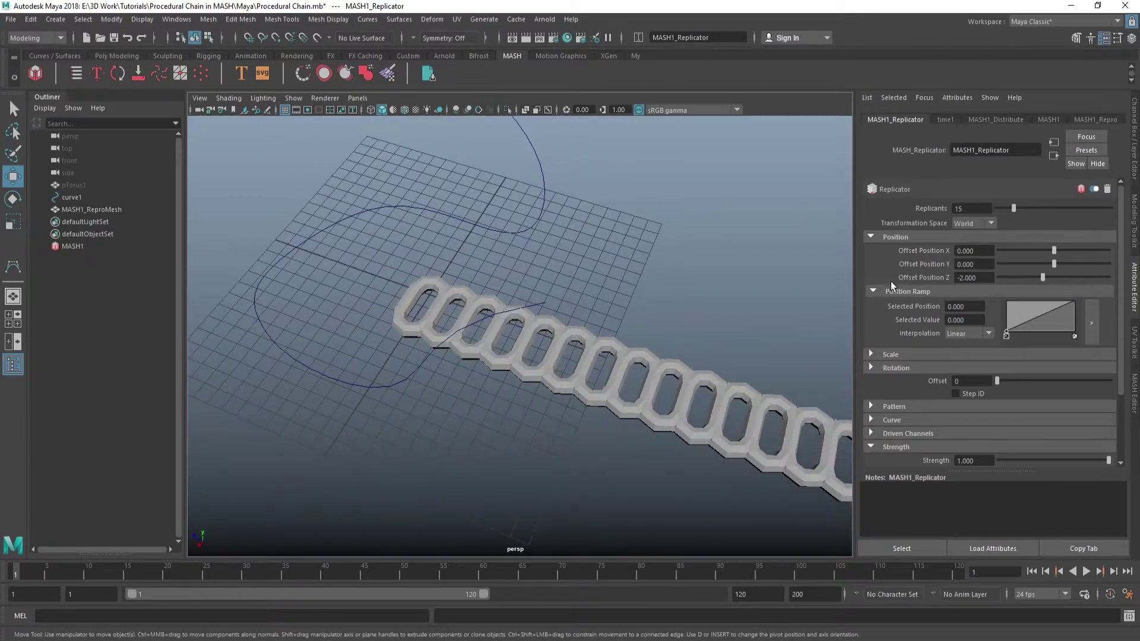
{"action": "mouse_move", "coordinate": [683, 278]}
{"action": "left_mouse_down", "text": "alt"}
{"action": "mouse_move", "coordinate": [580, 255]}
{"action": "mouse_move", "coordinate": [629, 261]}
{"action": "left_mouse_up", "text": "alt"}
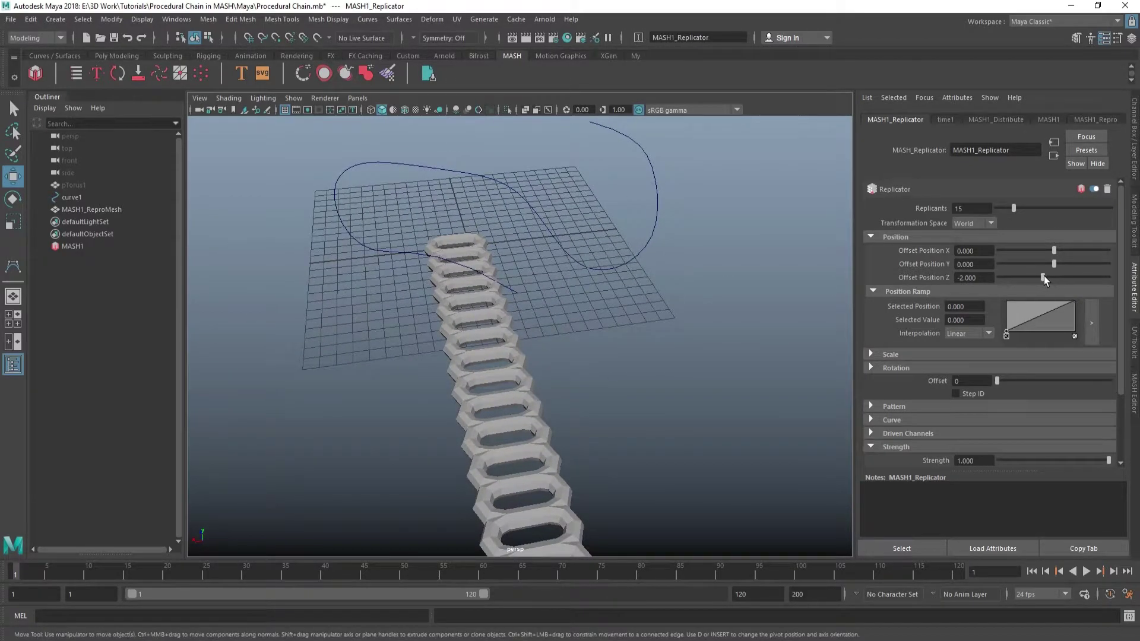
Set the Replicator's Offset Position Z to 0 and X to about 2.637.
{"action": "mouse_move", "coordinate": [1043, 276]}
{"action": "left_mouse_down"}
{"action": "mouse_move", "coordinate": [1078, 248]}
{"action": "mouse_move", "coordinate": [1065, 254]}
{"action": "left_mouse_up"}
{"action": "type", "text": "0"}
{"action": "key", "text": "Return"}
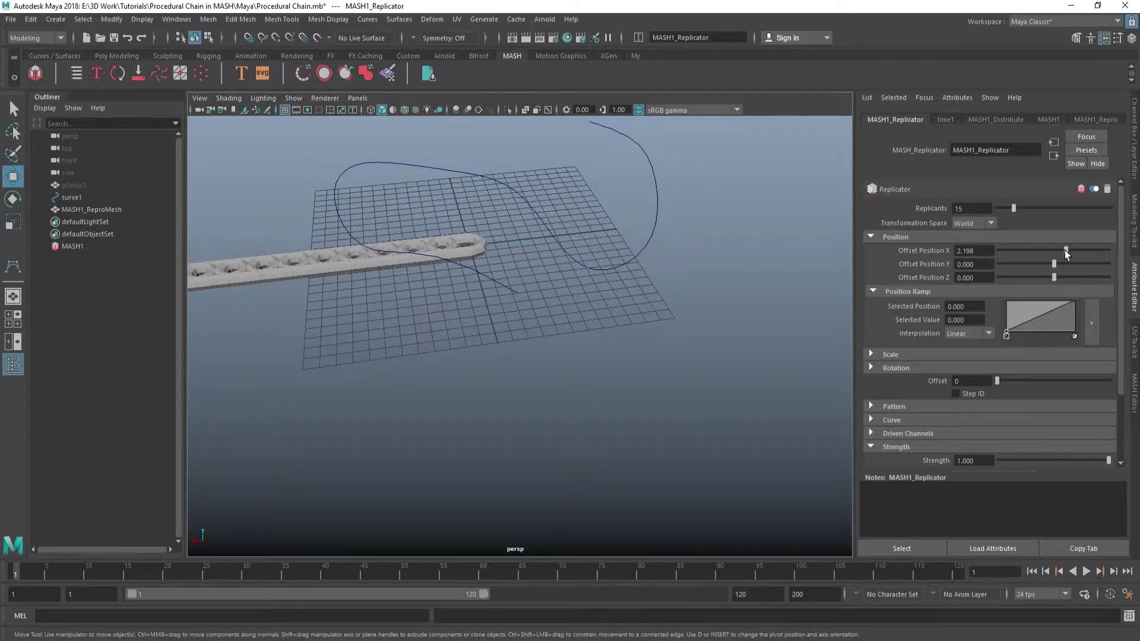
{"action": "scroll", "coordinate": [590, 287], "scroll_direction": "up", "scroll_amount": 3}
{"action": "scroll", "coordinate": [603, 279], "scroll_direction": "up", "scroll_amount": 1}
{"action": "scroll", "coordinate": [714, 307], "scroll_direction": "up", "scroll_amount": 3}
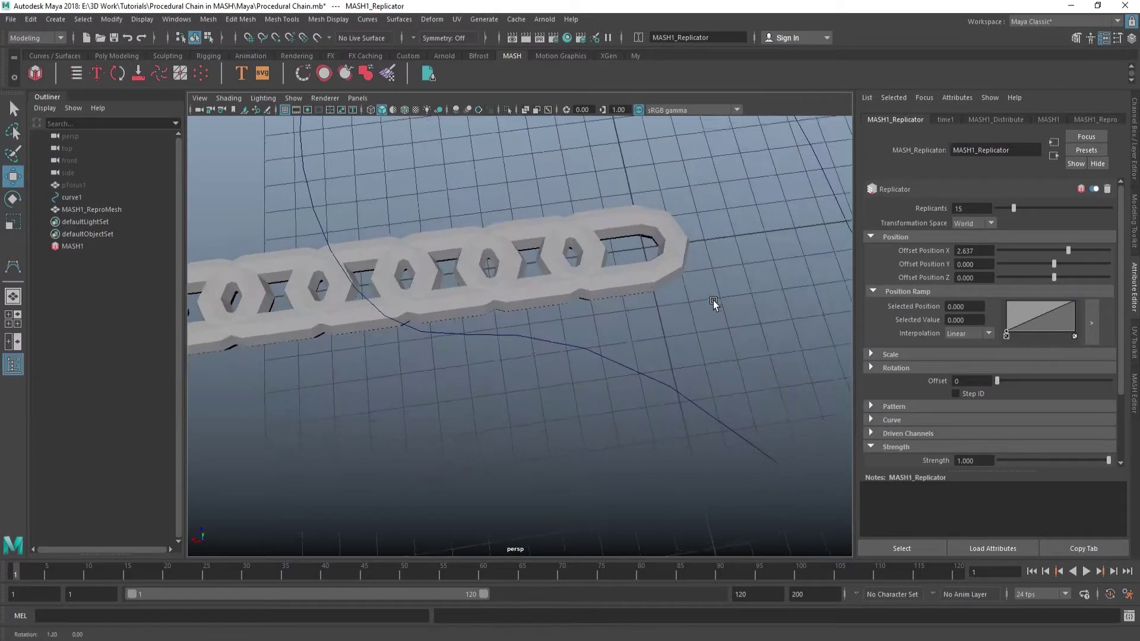
{"action": "scroll", "coordinate": [682, 315], "scroll_direction": "up", "scroll_amount": 2}
{"action": "scroll", "coordinate": [682, 315], "scroll_direction": "down", "scroll_amount": 5}
{"action": "mouse_move", "coordinate": [682, 315]}
{"action": "left_mouse_down", "text": "alt"}
{"action": "mouse_move", "coordinate": [611, 288]}
{"action": "mouse_move", "coordinate": [629, 291]}
{"action": "left_mouse_up", "text": "alt"}
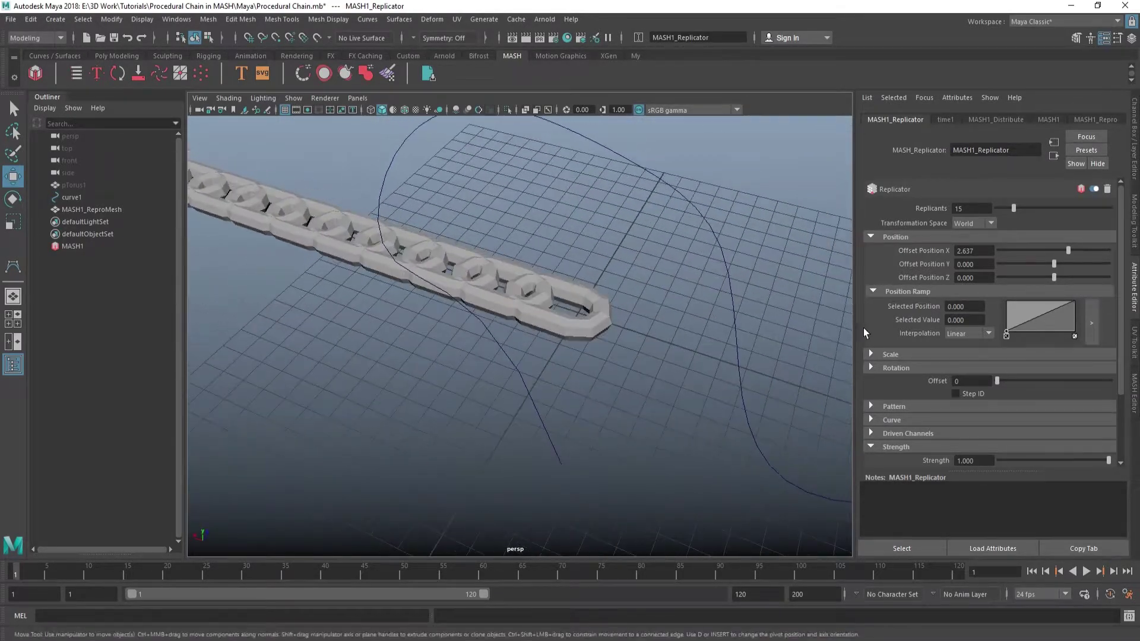
{"action": "scroll", "coordinate": [895, 345], "scroll_direction": "down", "scroll_amount": 2}
{"action": "left_click", "coordinate": [900, 369]}
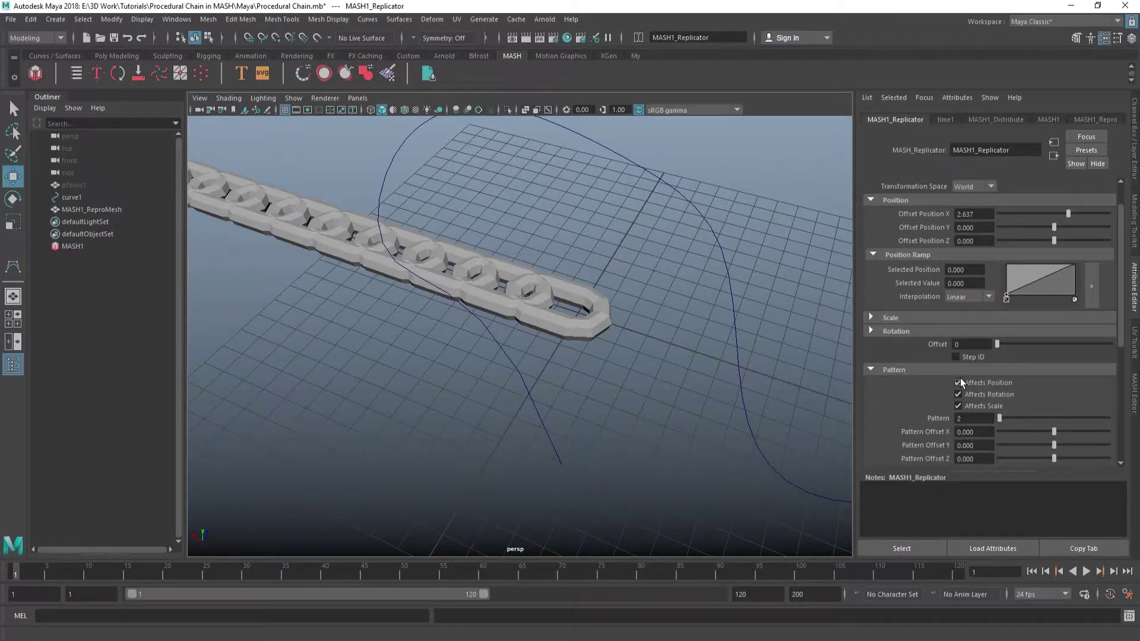
In the Replicator's Pattern section, turn off Affects Scale and set Pattern Rotation X to 90.
{"action": "left_click", "coordinate": [967, 406]}
{"action": "scroll", "coordinate": [924, 380], "scroll_direction": "down", "scroll_amount": 3}
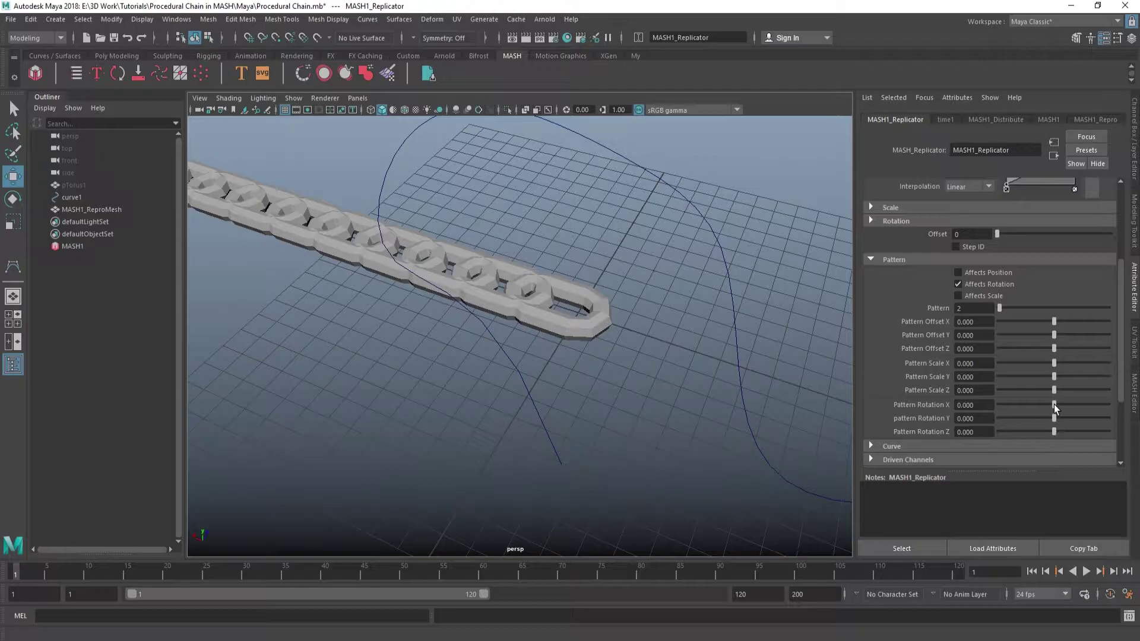
{"action": "left_click_drag", "start_coordinate": [1054, 405], "coordinate": [1078, 405]}
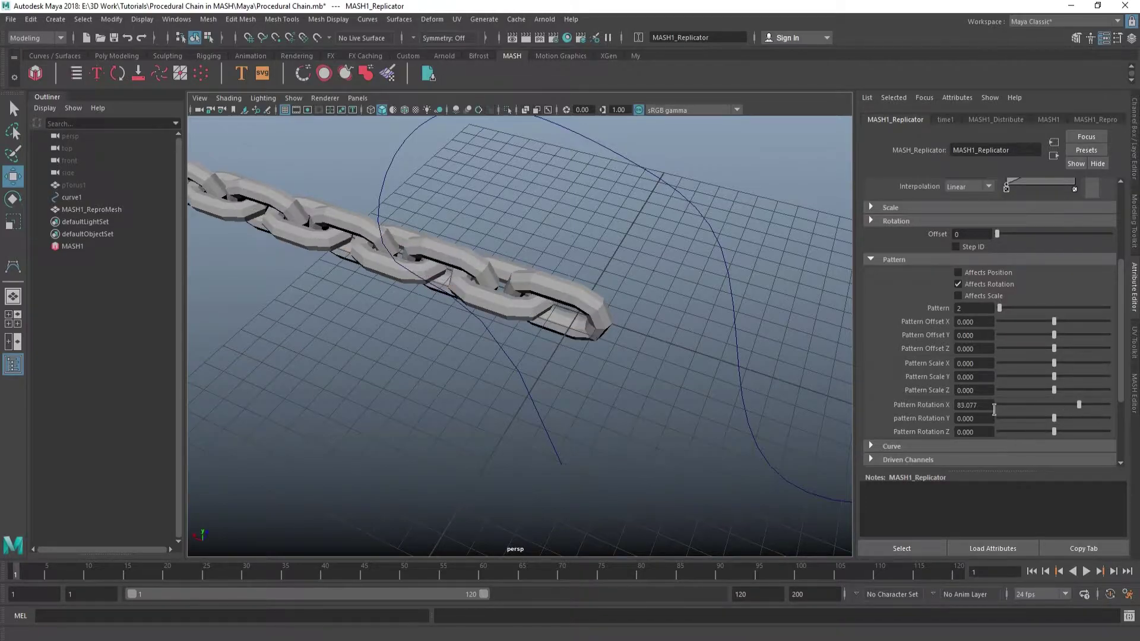
{"action": "type", "text": "90"}
{"action": "key", "text": "Return"}
{"action": "mouse_move", "coordinate": [763, 379]}
{"action": "left_mouse_down", "text": "alt"}
{"action": "mouse_move", "coordinate": [645, 344]}
{"action": "mouse_move", "coordinate": [463, 347]}
{"action": "mouse_move", "coordinate": [534, 315]}
{"action": "mouse_move", "coordinate": [585, 313]}
{"action": "mouse_move", "coordinate": [598, 331]}
{"action": "mouse_move", "coordinate": [575, 354]}
{"action": "left_mouse_up", "text": "alt"}
{"action": "scroll", "coordinate": [919, 334], "scroll_direction": "up", "scroll_amount": 3}
{"action": "scroll", "coordinate": [920, 335], "scroll_direction": "up", "scroll_amount": 2}
{"action": "left_click_drag", "start_coordinate": [636, 315], "coordinate": [617, 326], "text": "alt"}
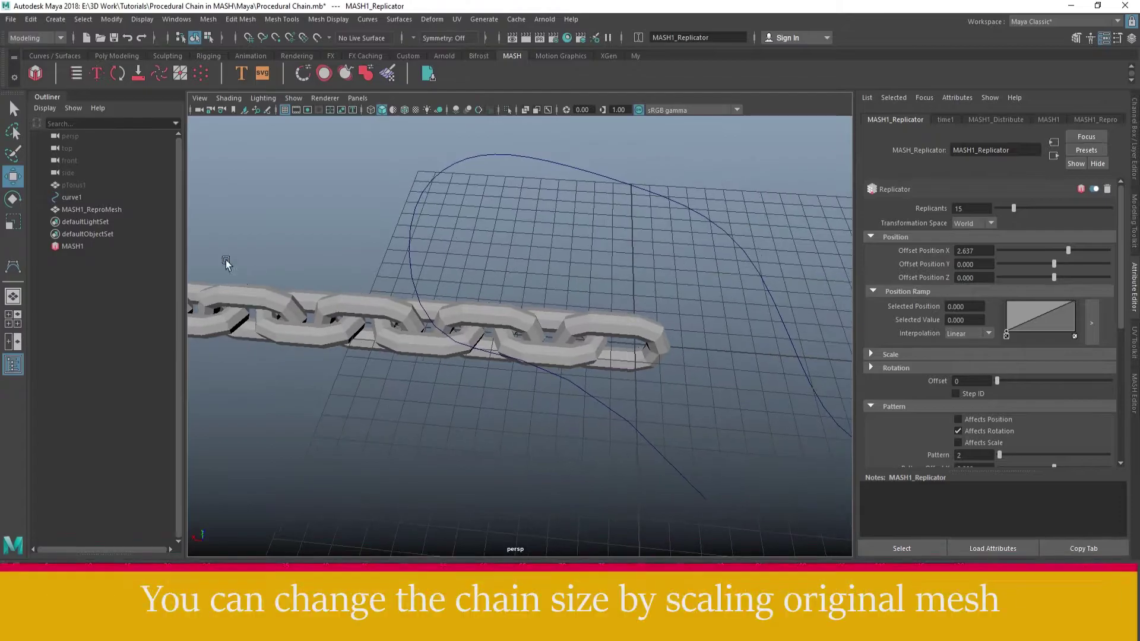
Select the original pTorus1 and begin scaling it down.
{"action": "left_click", "coordinate": [89, 186]}
{"action": "mouse_move", "coordinate": [693, 385]}
{"action": "left_mouse_down", "text": "alt"}
{"action": "mouse_move", "coordinate": [581, 381]}
{"action": "mouse_move", "coordinate": [682, 382]}
{"action": "mouse_move", "coordinate": [701, 367]}
{"action": "left_mouse_up", "text": "alt"}
{"action": "key", "text": "r"}
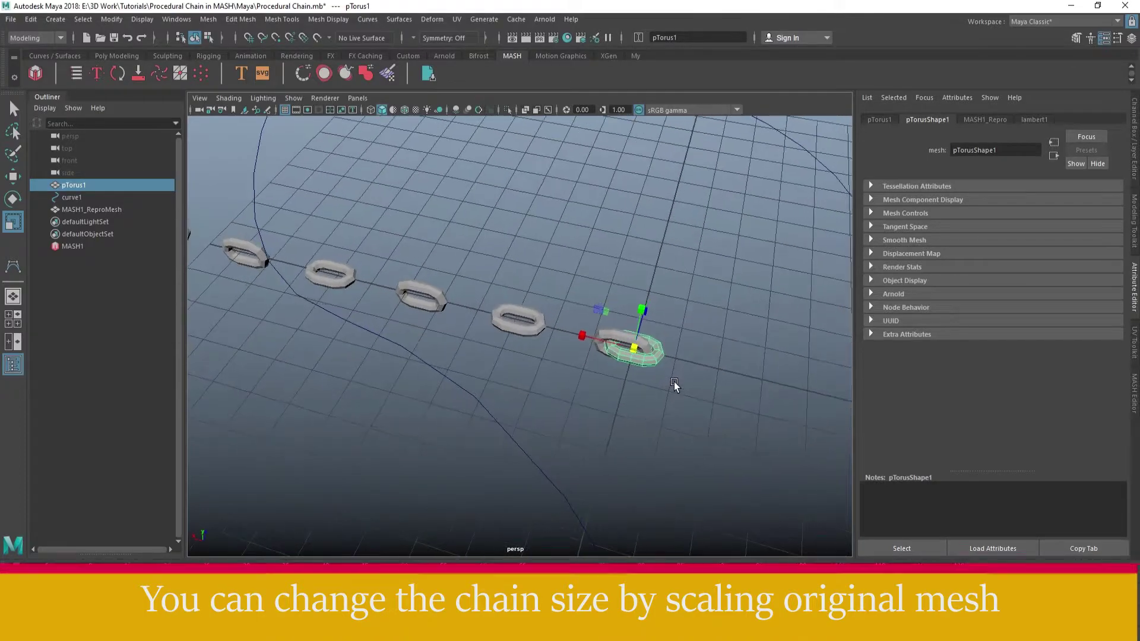
Set pTorus1's Scale X, Y and Z to 0.3 in the Channel Box.
{"action": "left_click", "coordinate": [1135, 148]}
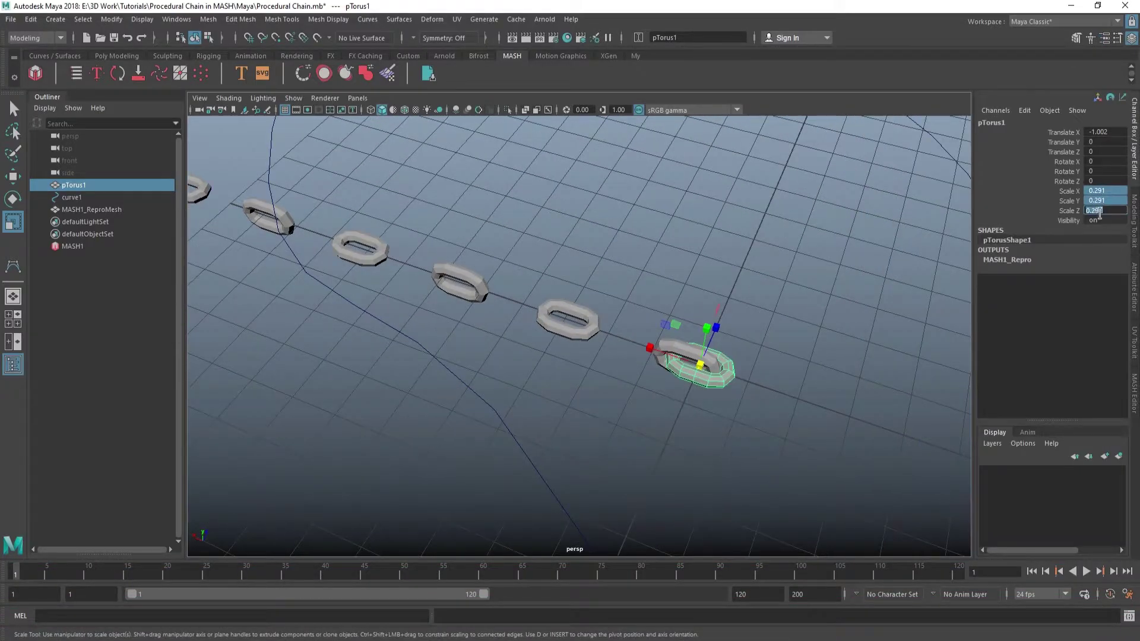
{"action": "type", "text": "0.3"}
{"action": "key", "text": "Return"}
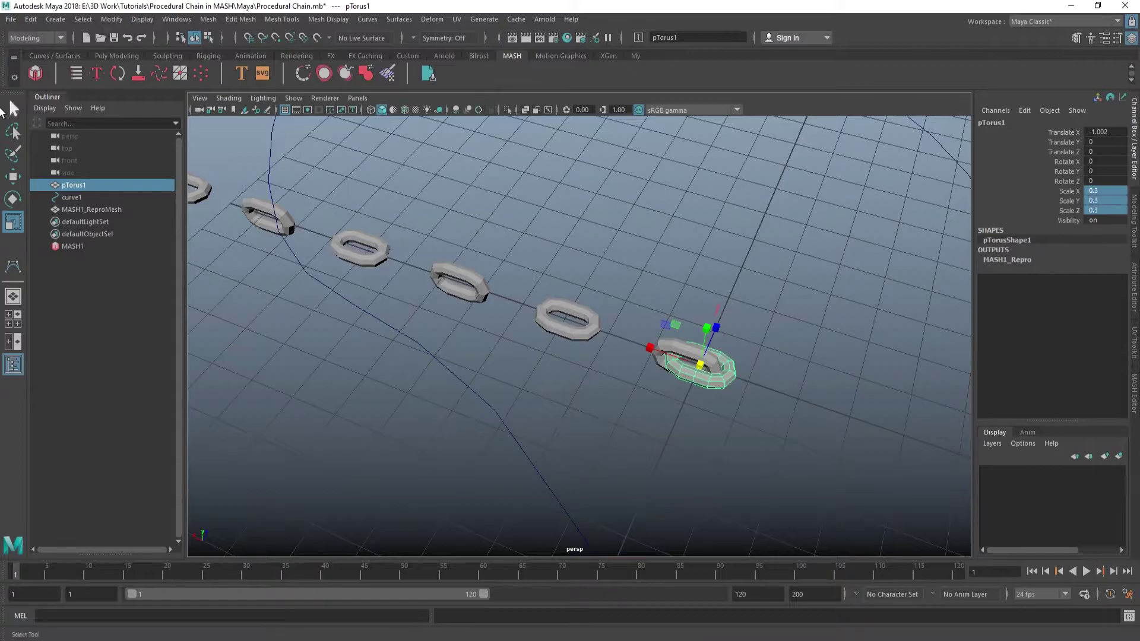
{"action": "key", "text": "q"}
{"action": "left_click", "coordinate": [672, 314]}
{"action": "scroll", "coordinate": [671, 315], "scroll_direction": "up", "scroll_amount": 1}
{"action": "mouse_move", "coordinate": [671, 314]}
{"action": "left_mouse_down", "text": "alt"}
{"action": "mouse_move", "coordinate": [689, 343]}
{"action": "mouse_move", "coordinate": [617, 312]}
{"action": "mouse_move", "coordinate": [674, 247]}
{"action": "mouse_move", "coordinate": [556, 218]}
{"action": "mouse_move", "coordinate": [558, 245]}
{"action": "left_mouse_up", "text": "alt"}
Hide the original torus with H and select the MASH1 network.
{"action": "left_click", "coordinate": [690, 344]}
{"action": "key", "text": "h"}
{"action": "key", "text": "w"}
{"action": "left_click", "coordinate": [674, 248]}
{"action": "left_click_drag", "start_coordinate": [666, 329], "coordinate": [672, 332], "text": "alt"}
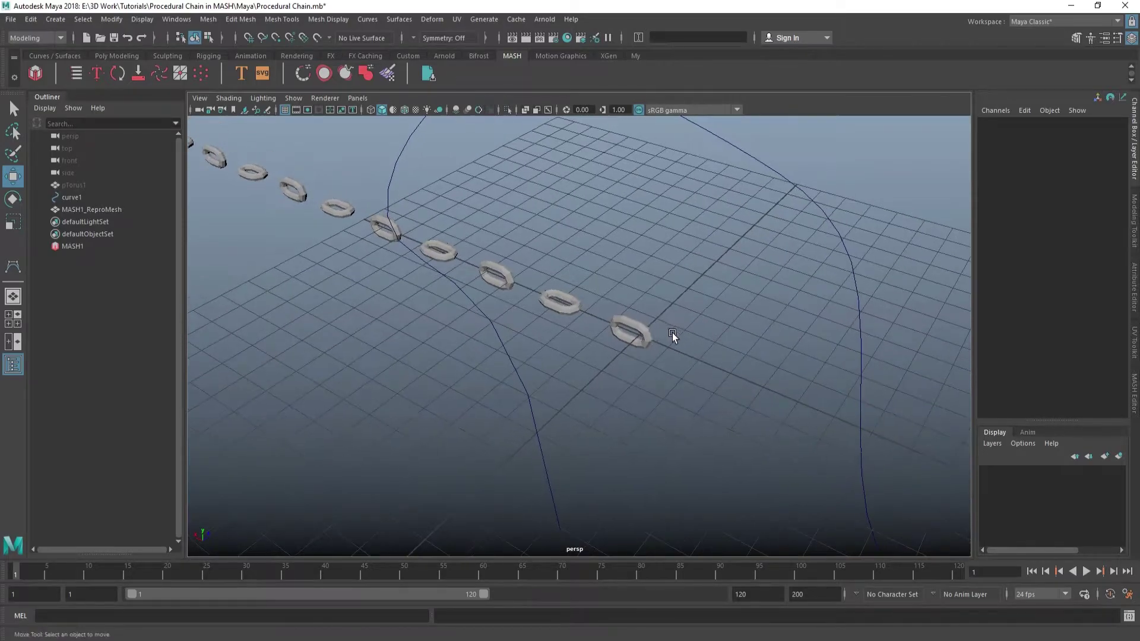
{"action": "left_click", "coordinate": [69, 246]}
In MASH1_Replicator, keep Replicants at 15 and cut Offset Position X to about 0.86.
{"action": "key", "text": "ctrl+a"}
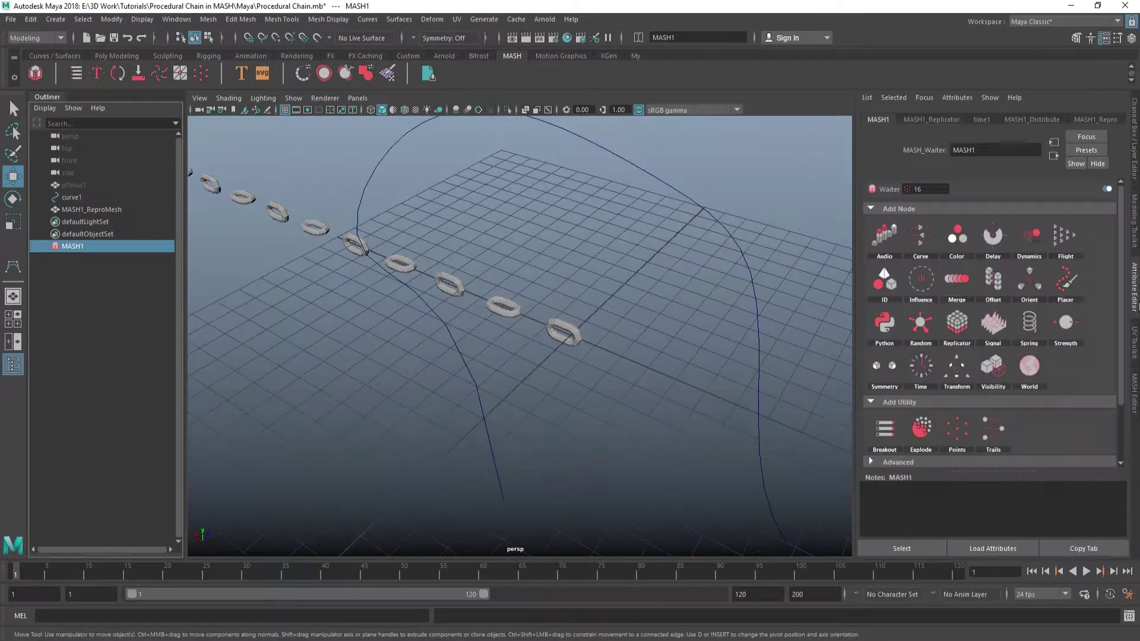
{"action": "key", "text": "ctrl+a"}
{"action": "key", "text": "ctrl+a"}
{"action": "left_click", "coordinate": [1032, 119]}
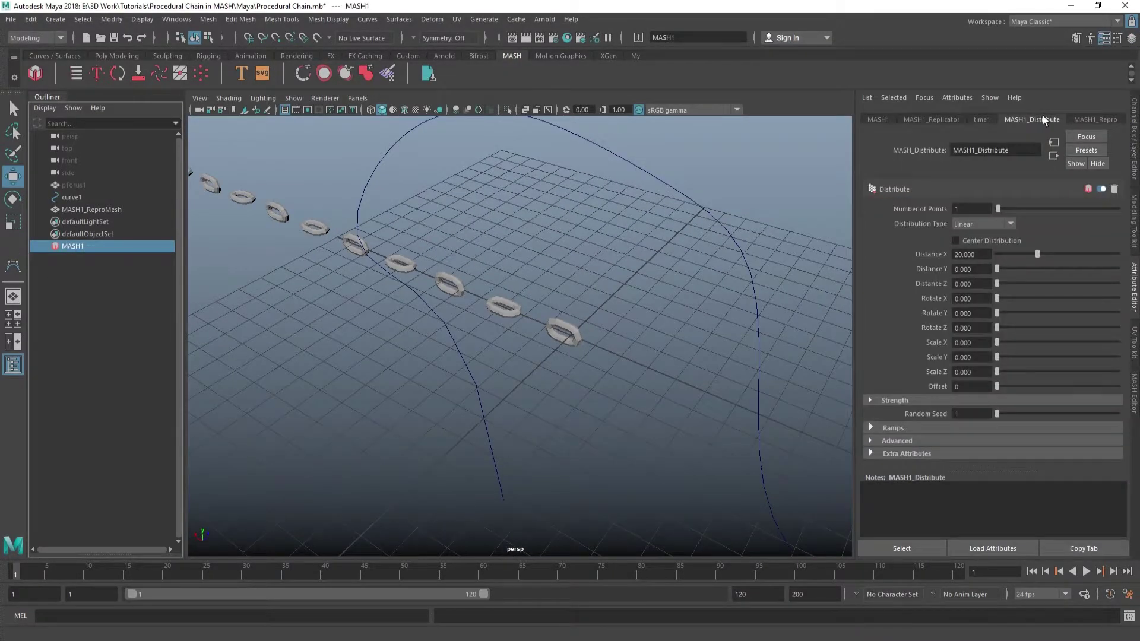
{"action": "left_click", "coordinate": [930, 119]}
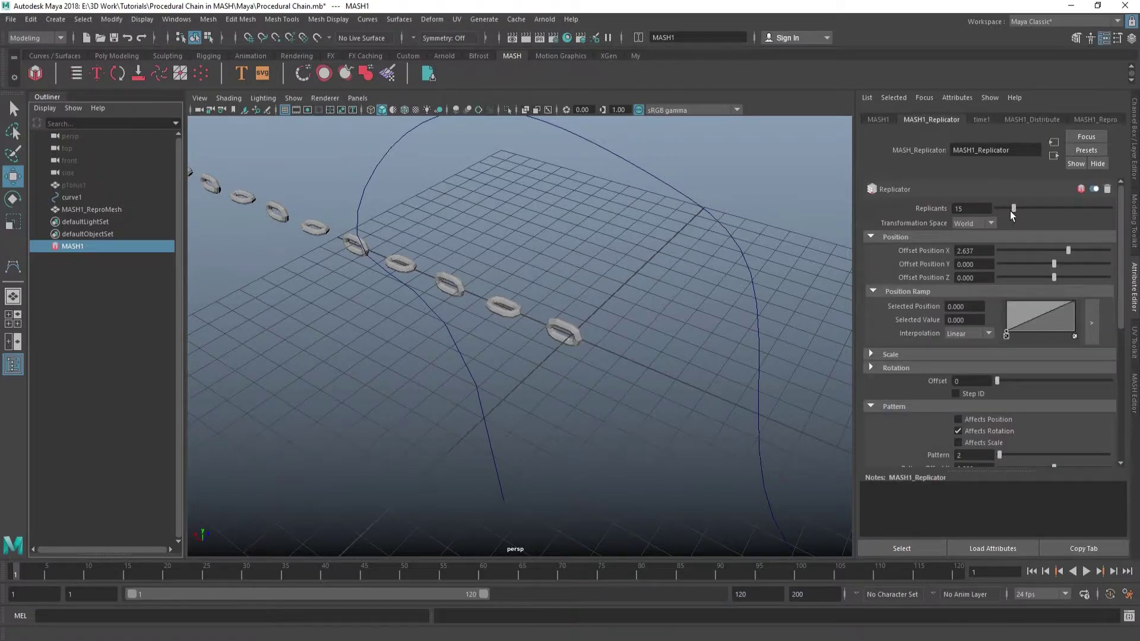
{"action": "left_click_drag", "start_coordinate": [1010, 211], "coordinate": [1005, 209]}
{"action": "left_click_drag", "start_coordinate": [1015, 208], "coordinate": [1013, 208]}
{"action": "left_click_drag", "start_coordinate": [1065, 251], "coordinate": [1057, 250]}
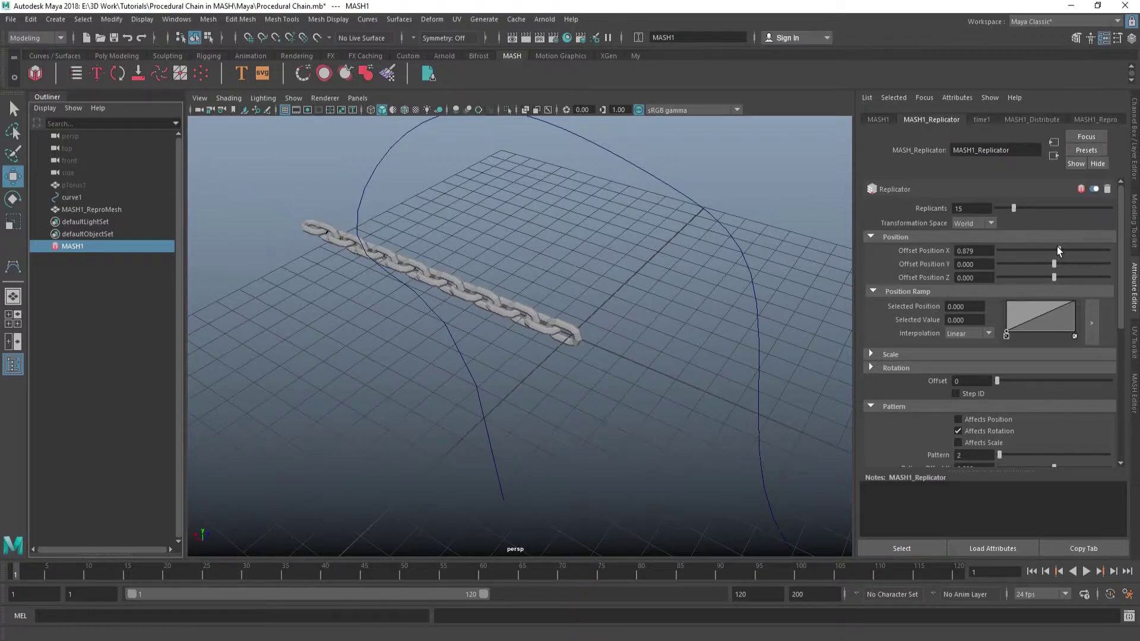
Zoom out to view the whole chain and curve, then reselect the MASH1 network.
{"action": "scroll", "coordinate": [701, 389], "scroll_direction": "up", "scroll_amount": 5}
{"action": "scroll", "coordinate": [682, 389], "scroll_direction": "down", "scroll_amount": 5}
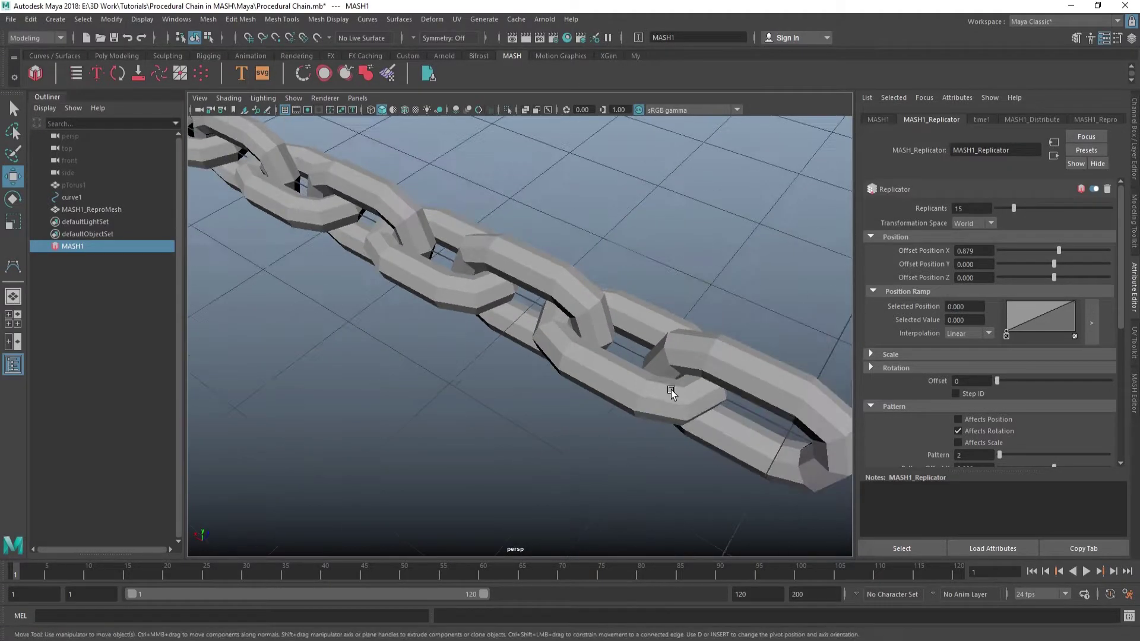
{"action": "scroll", "coordinate": [670, 392], "scroll_direction": "down", "scroll_amount": 2}
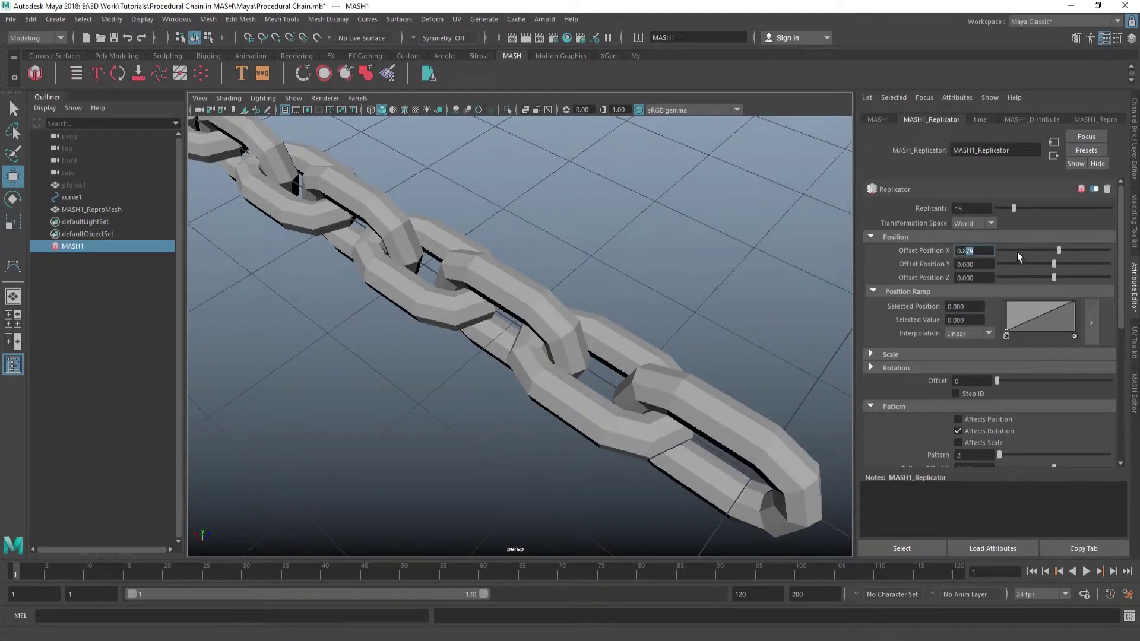
{"action": "left_click", "coordinate": [643, 300]}
{"action": "scroll", "coordinate": [580, 282], "scroll_direction": "down", "scroll_amount": 5}
{"action": "mouse_move", "coordinate": [580, 283]}
{"action": "left_mouse_down", "text": "alt"}
{"action": "mouse_move", "coordinate": [466, 272]}
{"action": "mouse_move", "coordinate": [532, 289]}
{"action": "mouse_move", "coordinate": [522, 296]}
{"action": "mouse_move", "coordinate": [530, 299]}
{"action": "left_mouse_up", "text": "alt"}
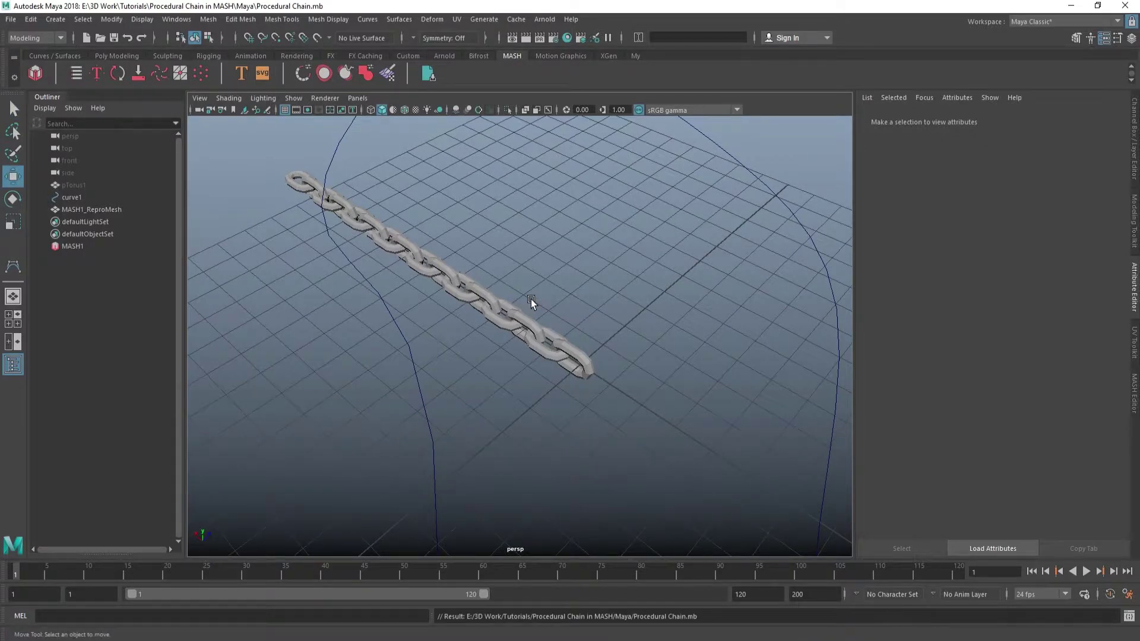
{"action": "left_click", "coordinate": [63, 246]}
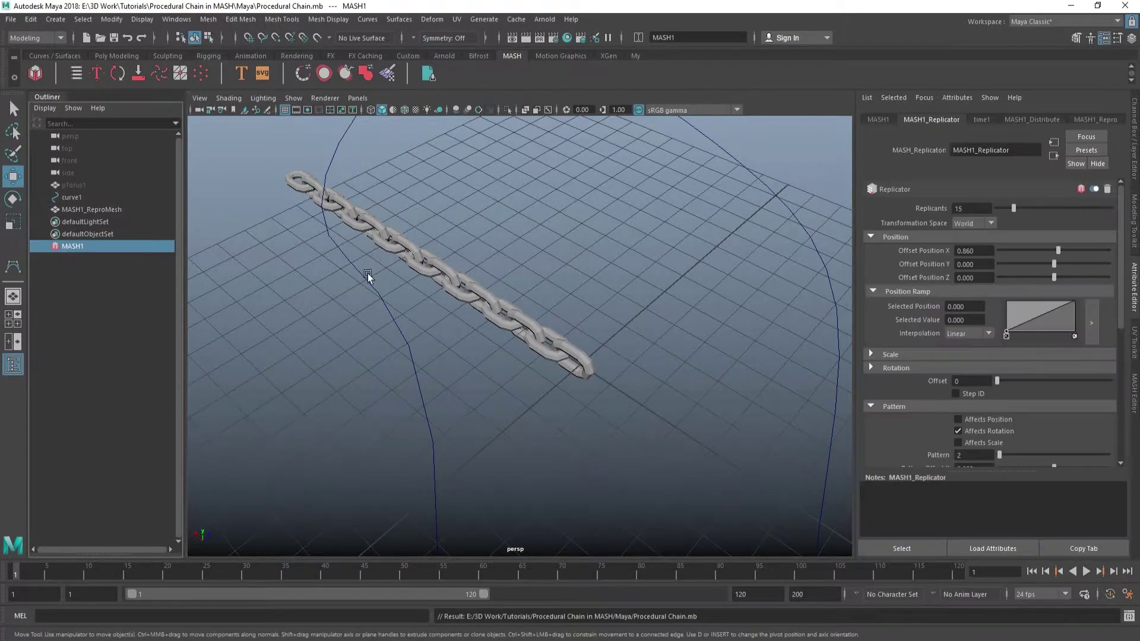
Add a Curve node to MASH1 with curve1 as its input curve.
{"action": "left_click", "coordinate": [878, 120]}
{"action": "left_click", "coordinate": [941, 234]}
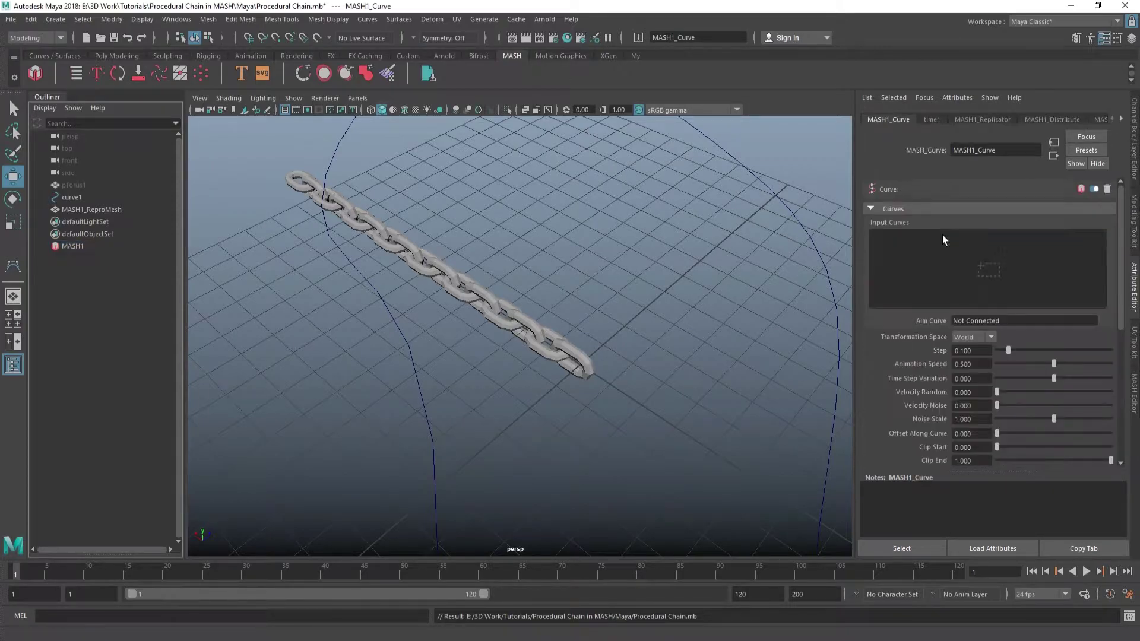
{"action": "middle_click_drag", "start_coordinate": [77, 198], "coordinate": [511, 234]}
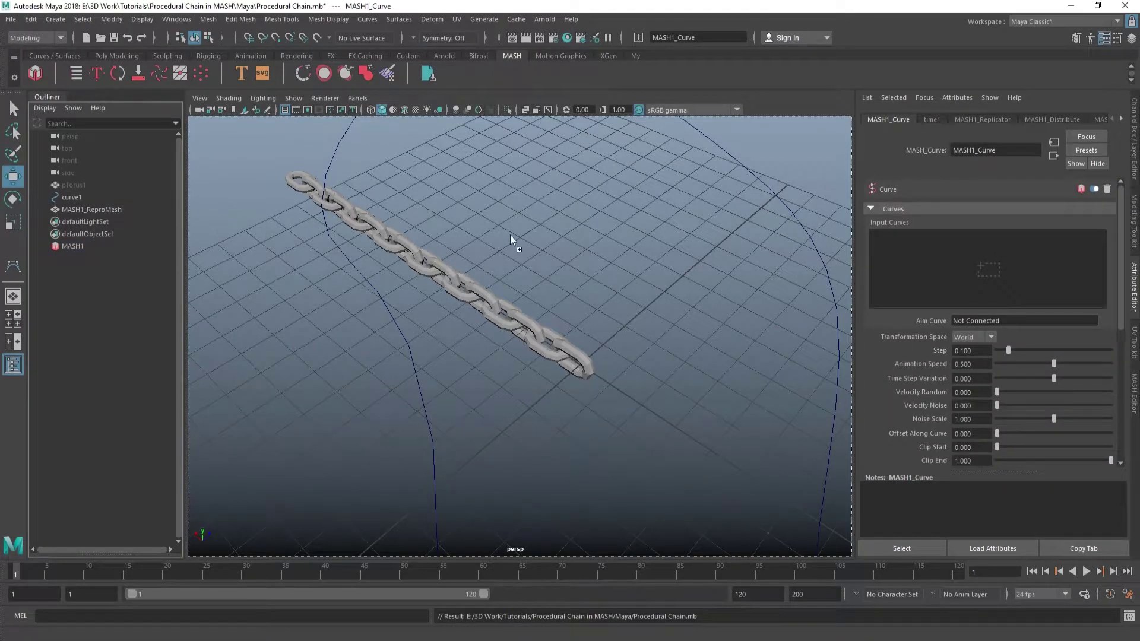
{"action": "middle_click_drag", "start_coordinate": [881, 264], "coordinate": [879, 263]}
{"action": "left_click_drag", "start_coordinate": [531, 316], "coordinate": [467, 300], "text": "alt"}
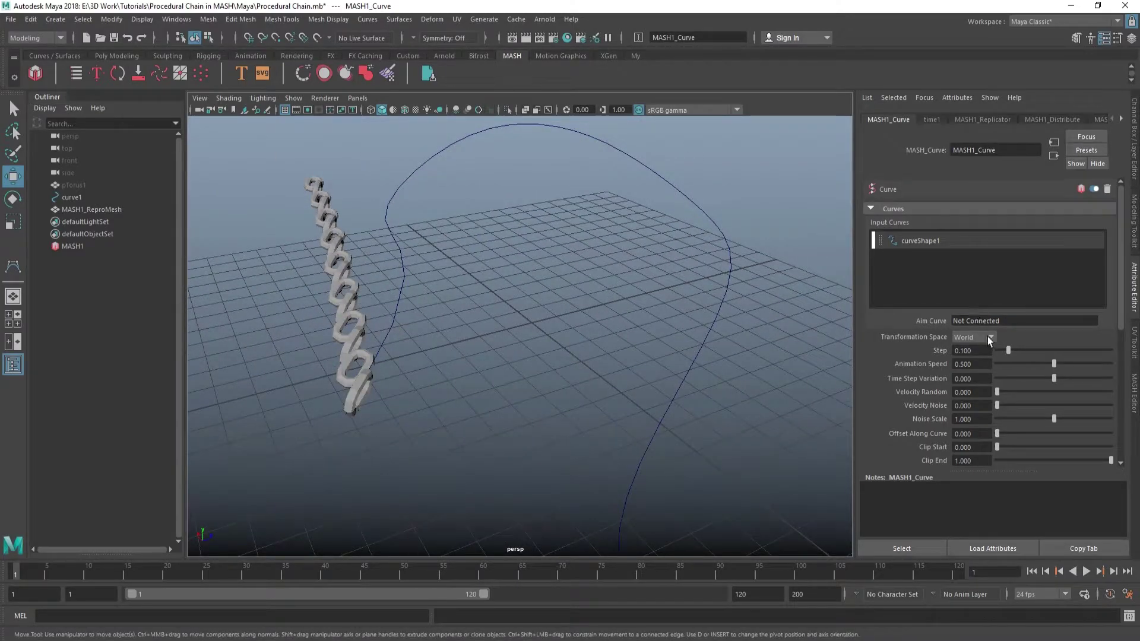
Set the Curve node's Animation Speed to 0 and Step to 1.
{"action": "left_click_drag", "start_coordinate": [1053, 364], "coordinate": [946, 363]}
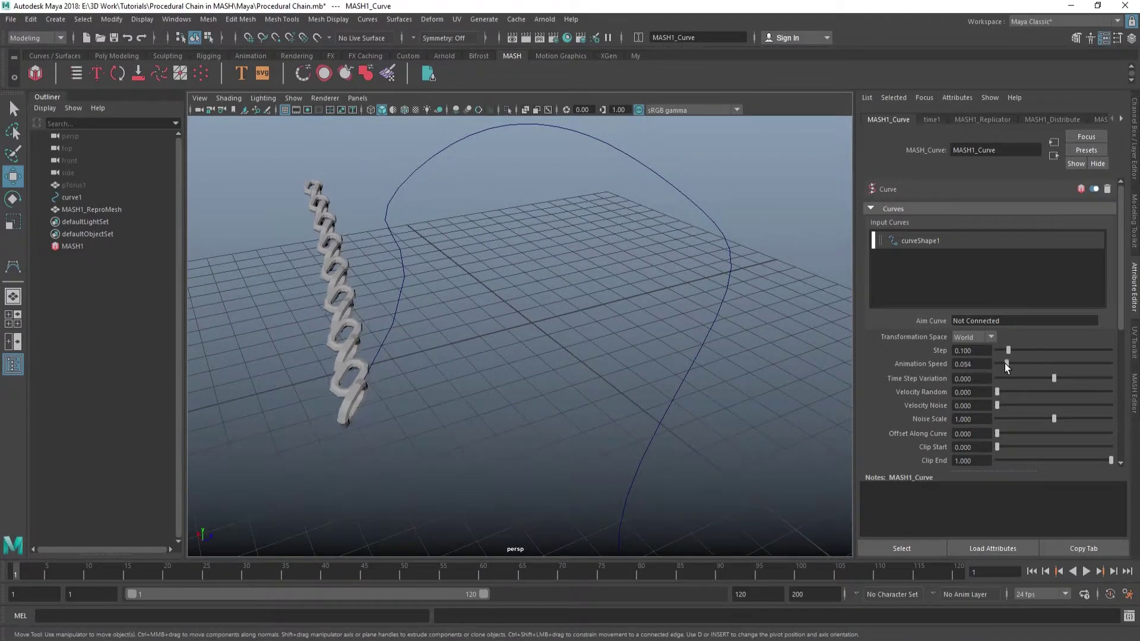
{"action": "left_click_drag", "start_coordinate": [1013, 352], "coordinate": [1113, 350]}
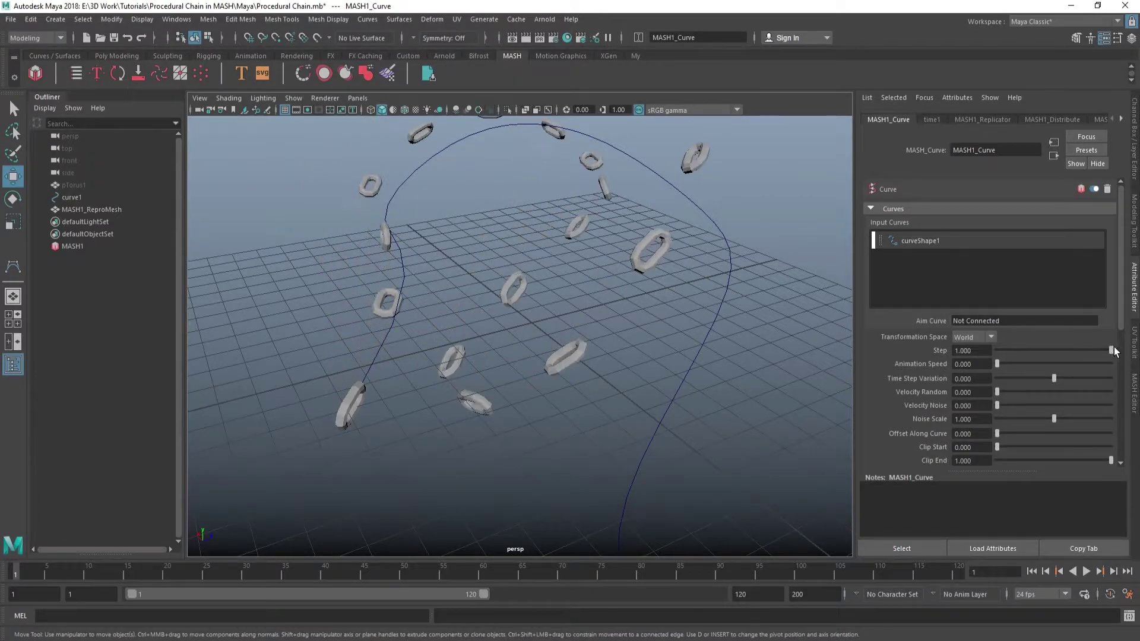
{"action": "mouse_move", "coordinate": [854, 329]}
{"action": "left_mouse_down", "text": "alt"}
{"action": "mouse_move", "coordinate": [692, 316]}
{"action": "mouse_move", "coordinate": [757, 326]}
{"action": "mouse_move", "coordinate": [700, 326]}
{"action": "mouse_move", "coordinate": [706, 316]}
{"action": "left_mouse_up", "text": "alt"}
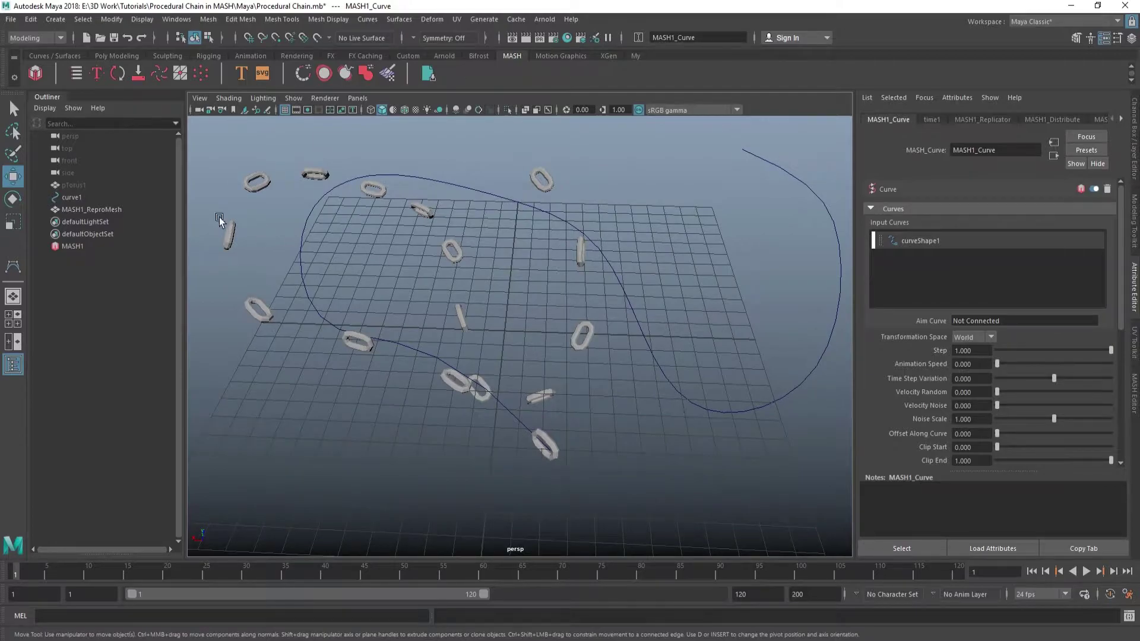
{"action": "left_click", "coordinate": [1004, 122]}
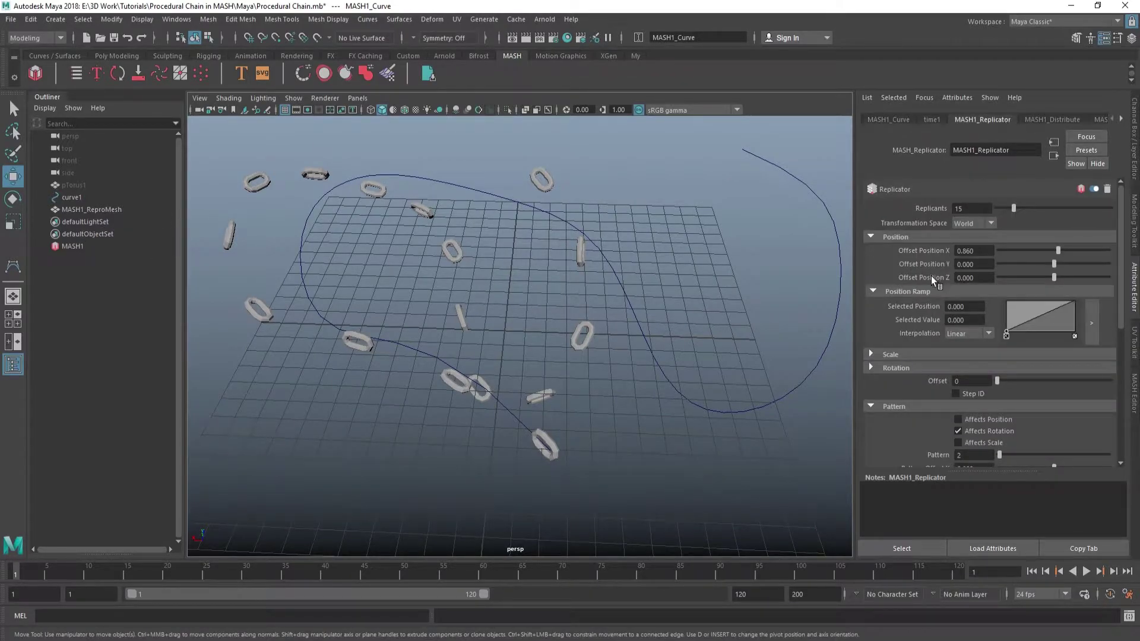
Set the replicator's Offset Position X to 0 so links sit on the curve.
{"action": "type", "text": "0"}
{"action": "key", "text": "Return"}
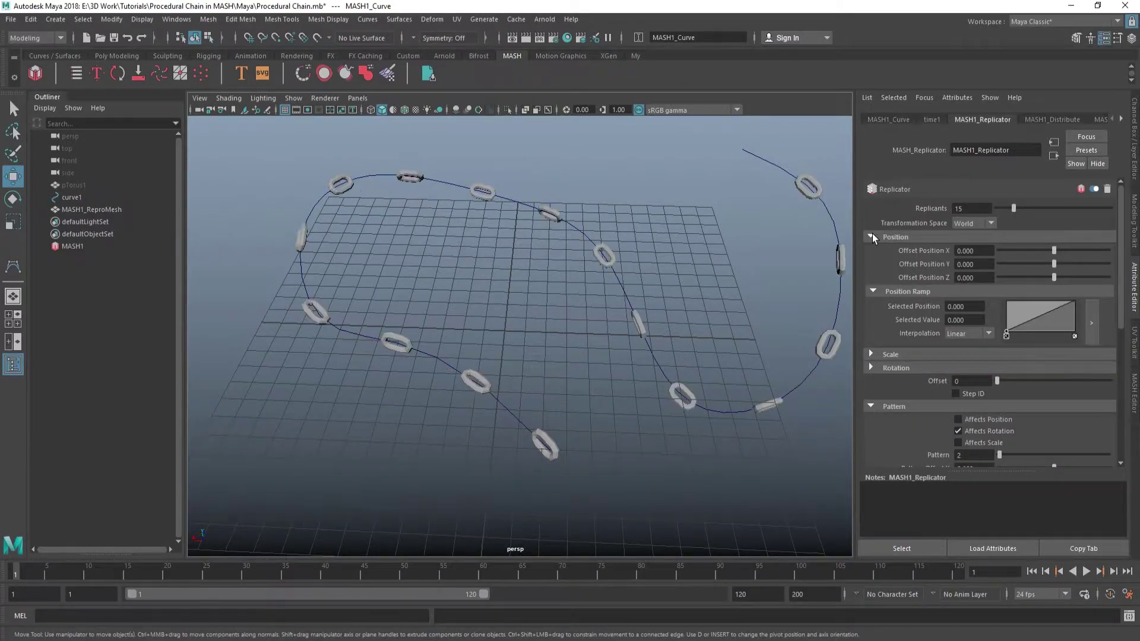
{"action": "left_click_drag", "start_coordinate": [624, 273], "coordinate": [600, 279], "text": "alt"}
{"action": "left_click_drag", "start_coordinate": [1053, 251], "coordinate": [1052, 254]}
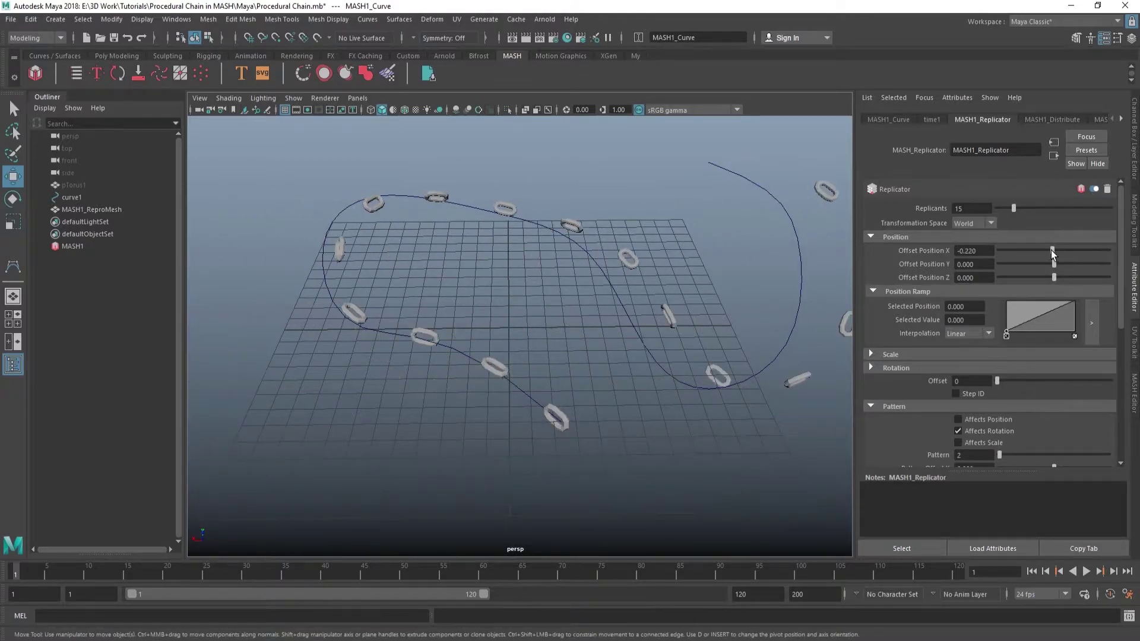
{"action": "type", "text": "0"}
{"action": "key", "text": "Return"}
{"action": "left_click_drag", "start_coordinate": [692, 242], "coordinate": [649, 249], "text": "alt"}
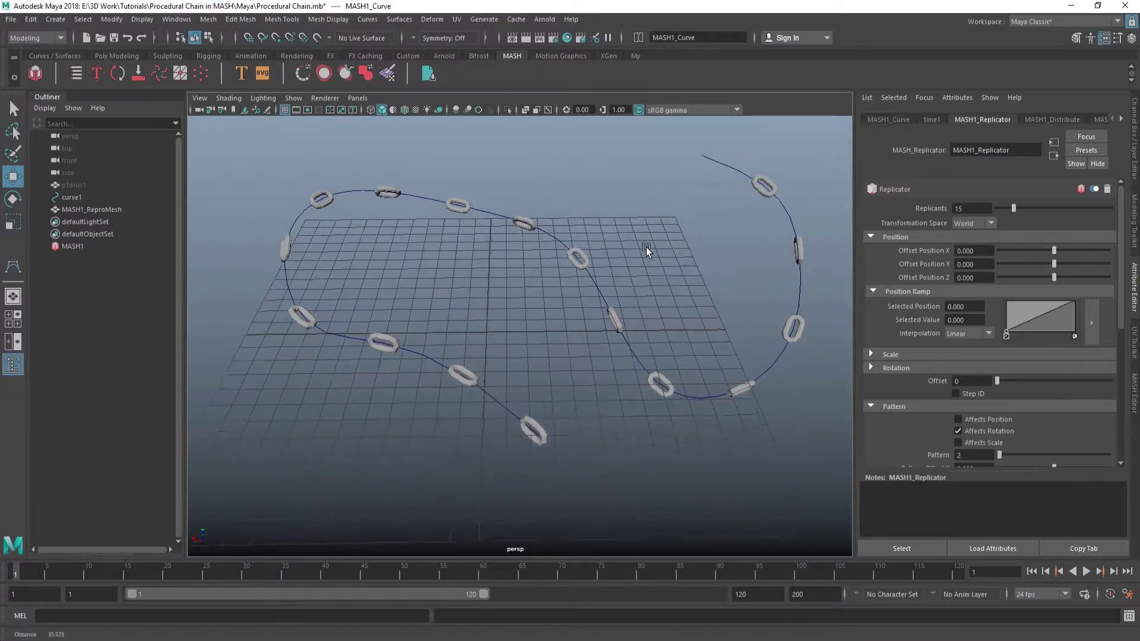
Raise the Replicants count to 75 so the chain fills the curve.
{"action": "left_click_drag", "start_coordinate": [1013, 208], "coordinate": [1081, 206]}
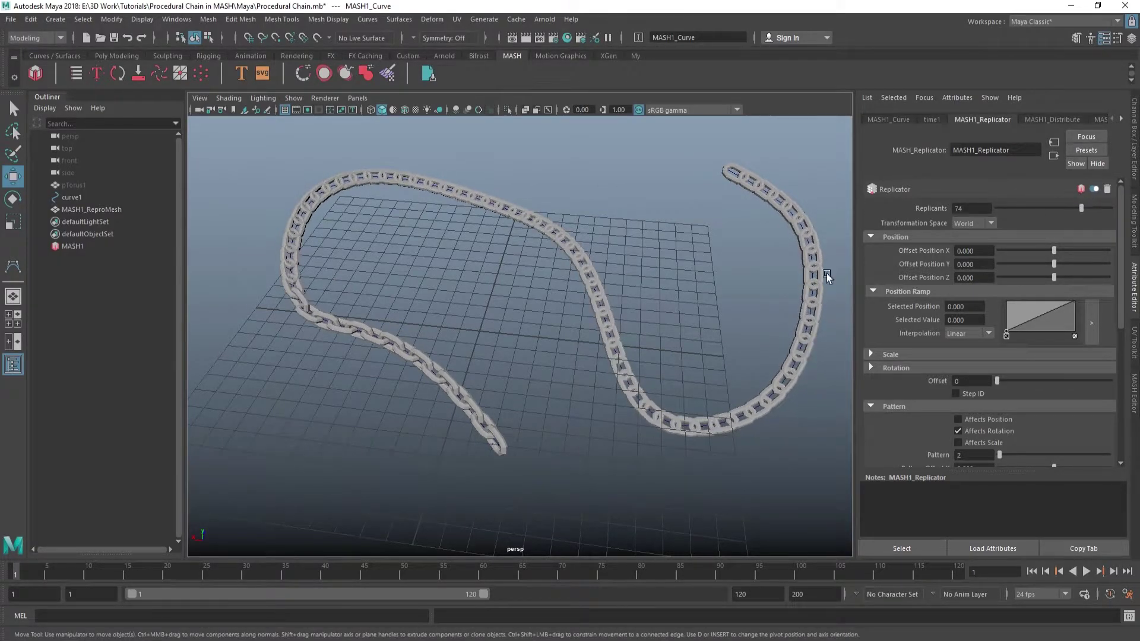
{"action": "mouse_move", "coordinate": [654, 324]}
{"action": "right_mouse_down", "text": "alt"}
{"action": "mouse_move", "coordinate": [797, 338]}
{"action": "mouse_move", "coordinate": [937, 268]}
{"action": "right_mouse_up", "text": "alt"}
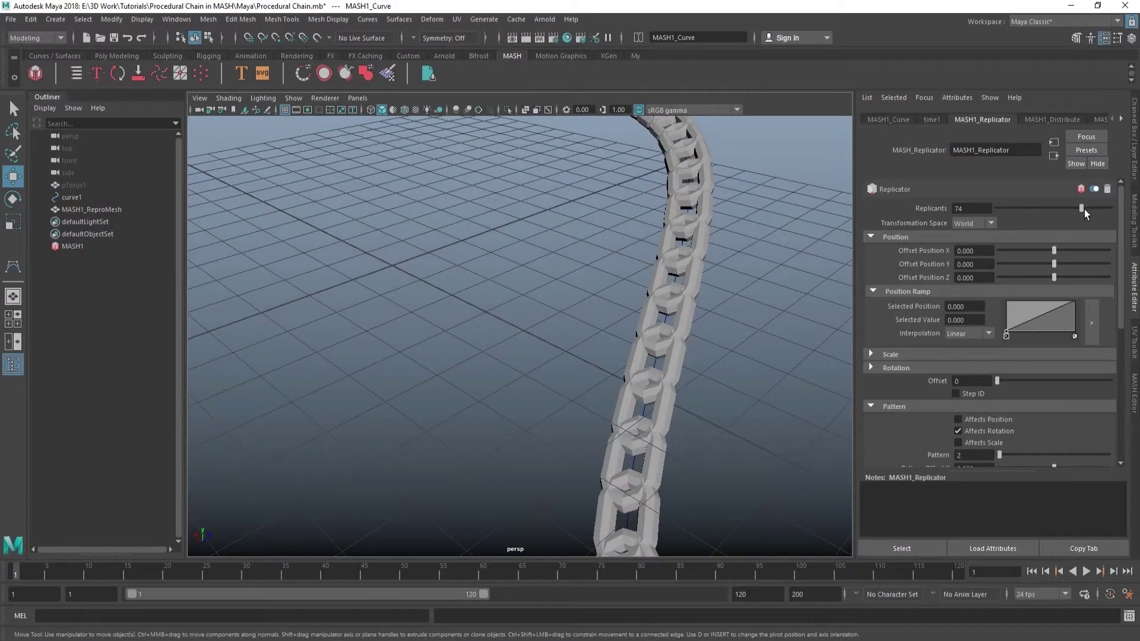
{"action": "left_click_drag", "start_coordinate": [1082, 211], "coordinate": [1081, 207]}
{"action": "scroll", "coordinate": [484, 305], "scroll_direction": "down", "scroll_amount": 5}
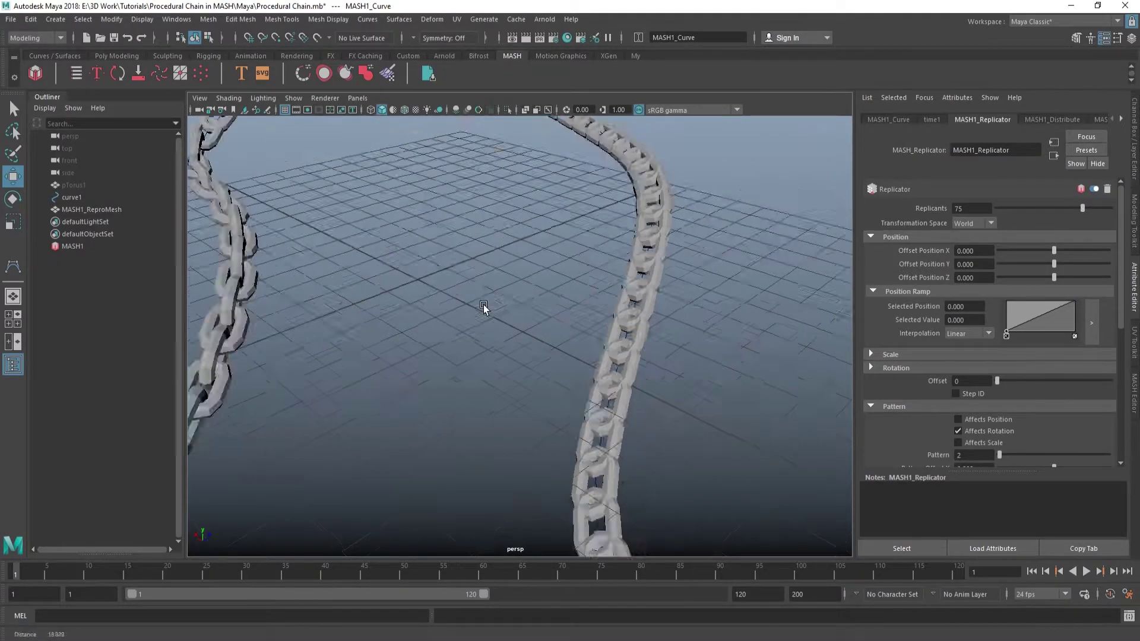
{"action": "mouse_move", "coordinate": [483, 306]}
{"action": "left_mouse_down", "text": "alt"}
{"action": "mouse_move", "coordinate": [463, 313]}
{"action": "mouse_move", "coordinate": [534, 323]}
{"action": "mouse_move", "coordinate": [522, 304]}
{"action": "mouse_move", "coordinate": [433, 287]}
{"action": "mouse_move", "coordinate": [407, 310]}
{"action": "mouse_move", "coordinate": [516, 309]}
{"action": "mouse_move", "coordinate": [490, 340]}
{"action": "mouse_move", "coordinate": [444, 319]}
{"action": "mouse_move", "coordinate": [585, 309]}
{"action": "mouse_move", "coordinate": [558, 380]}
{"action": "mouse_move", "coordinate": [574, 383]}
{"action": "left_mouse_up", "text": "alt"}
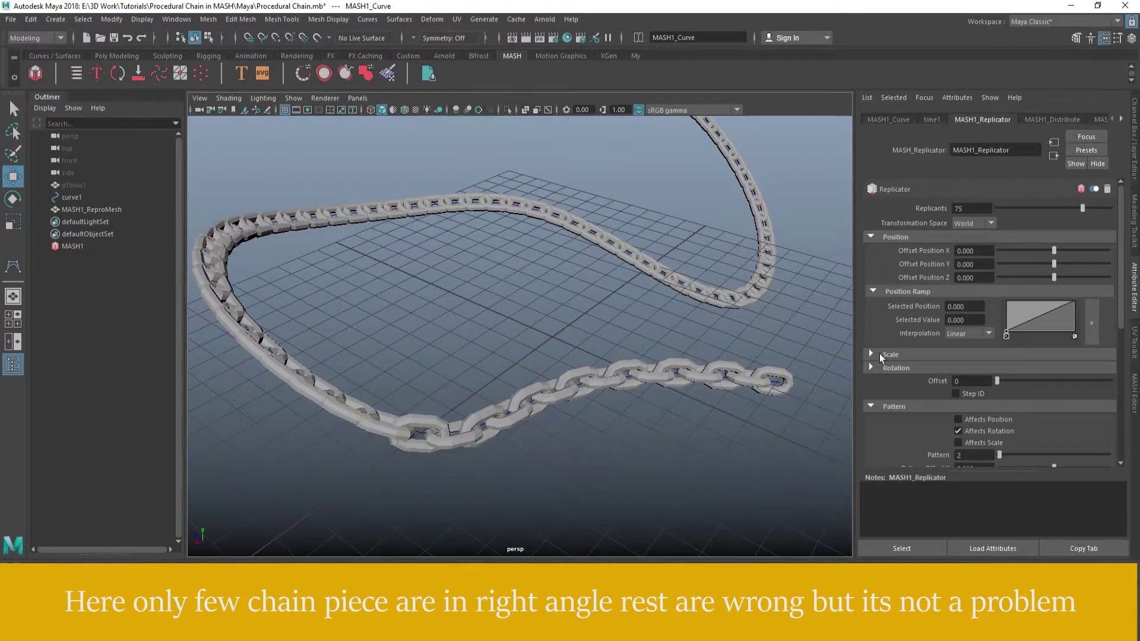
Zoom out and orbit to inspect the chain loop.
{"action": "scroll", "coordinate": [889, 350], "scroll_direction": "down", "scroll_amount": 1}
{"action": "scroll", "coordinate": [889, 347], "scroll_direction": "down", "scroll_amount": 2}
{"action": "scroll", "coordinate": [889, 346], "scroll_direction": "down", "scroll_amount": 1}
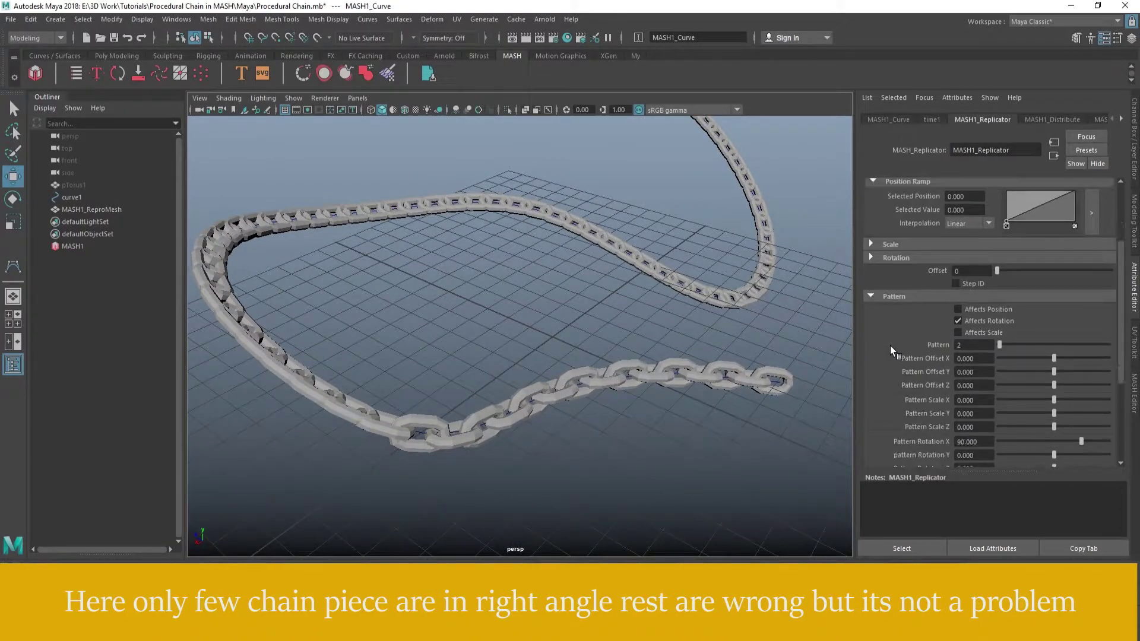
{"action": "scroll", "coordinate": [889, 346], "scroll_direction": "down", "scroll_amount": 2}
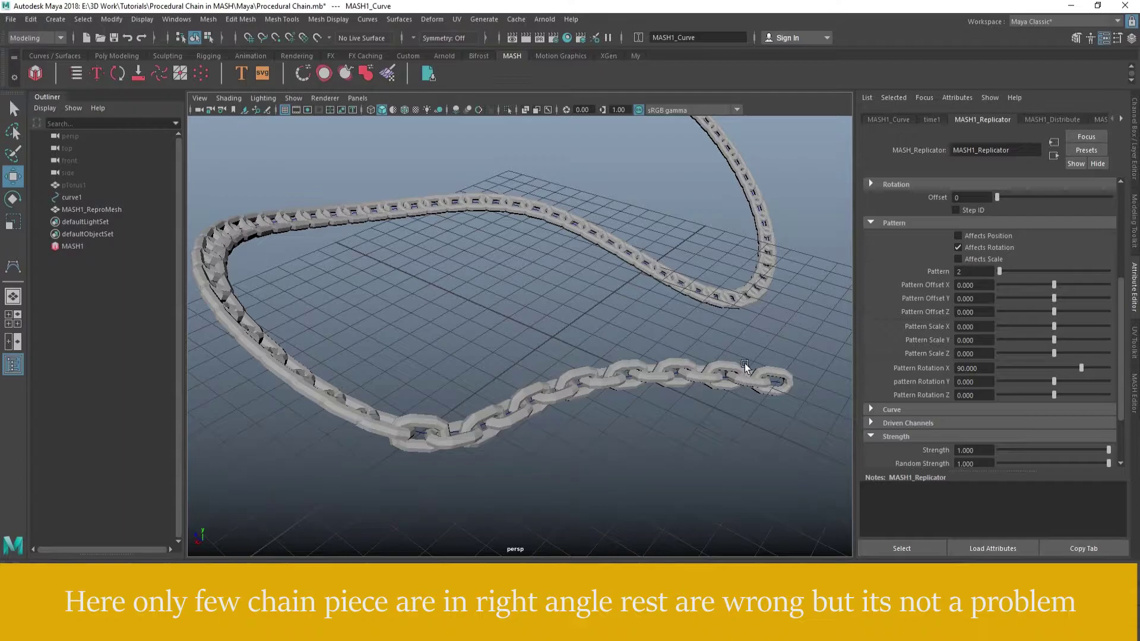
{"action": "mouse_move", "coordinate": [745, 366]}
{"action": "left_mouse_down", "text": "alt"}
{"action": "mouse_move", "coordinate": [400, 375]}
{"action": "mouse_move", "coordinate": [403, 389]}
{"action": "left_mouse_up", "text": "alt"}
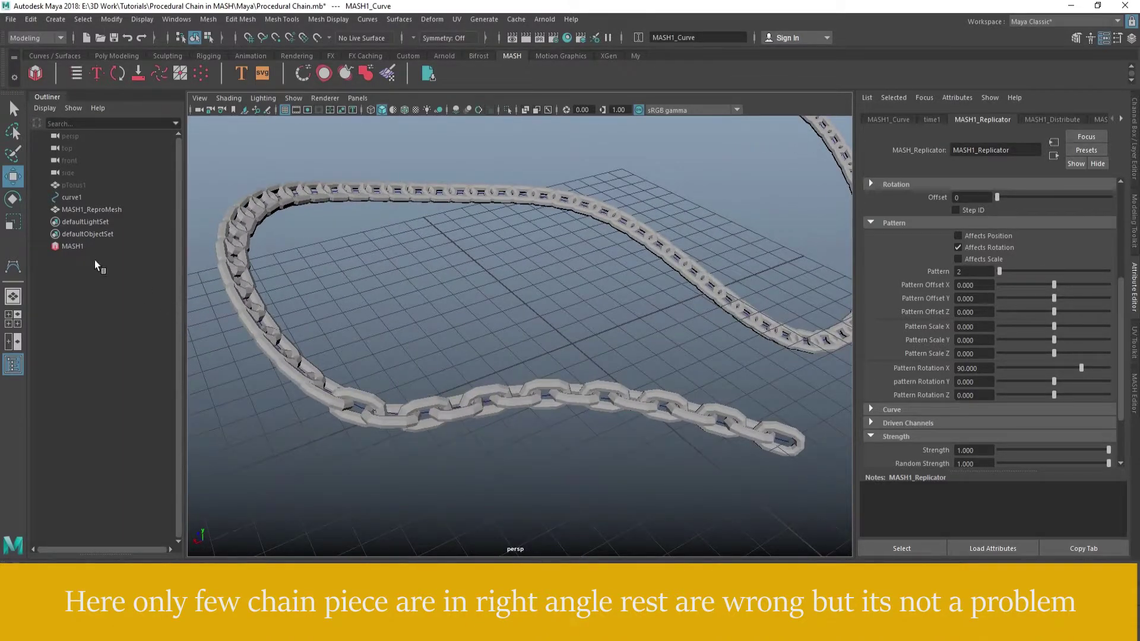
In the MASH Editor, toggle MASH1 and its MASH1_Curve node off and on to refresh.
{"action": "left_click", "coordinate": [76, 73]}
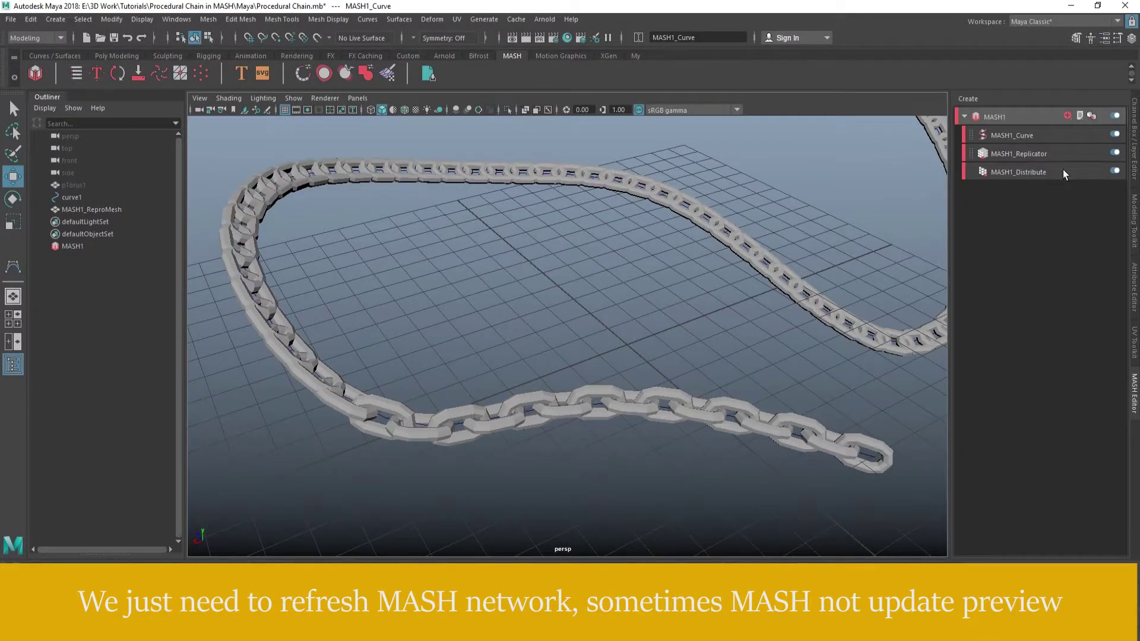
{"action": "left_click", "coordinate": [1115, 116]}
{"action": "left_click", "coordinate": [1116, 116]}
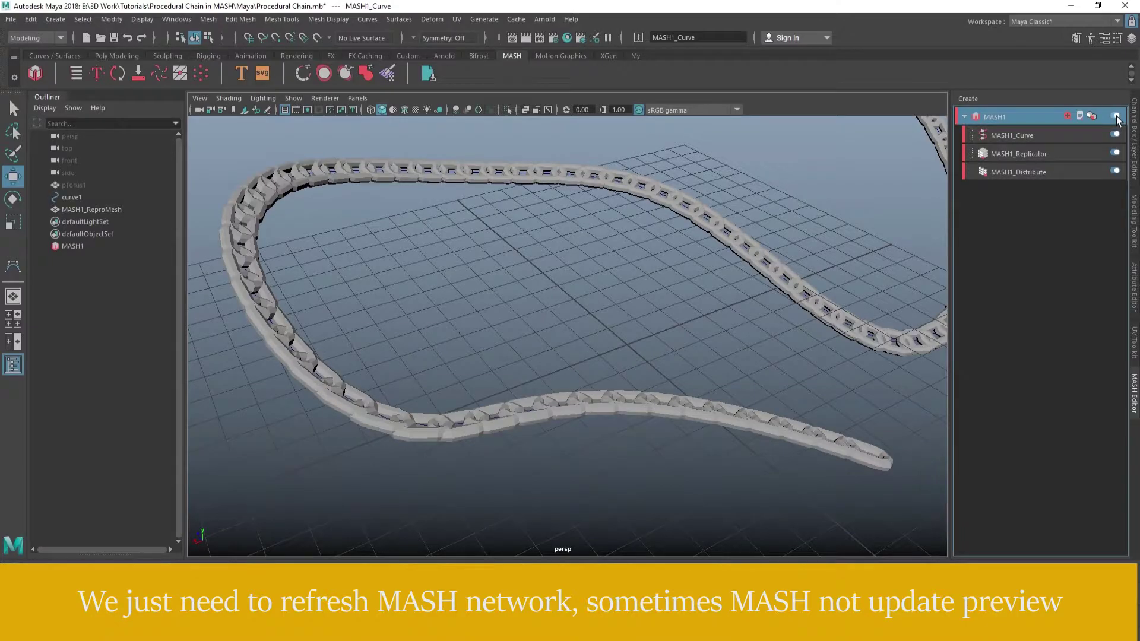
{"action": "mouse_move", "coordinate": [618, 401]}
{"action": "left_mouse_down", "text": "alt"}
{"action": "mouse_move", "coordinate": [554, 376]}
{"action": "mouse_move", "coordinate": [504, 376]}
{"action": "mouse_move", "coordinate": [621, 388]}
{"action": "left_mouse_up", "text": "alt"}
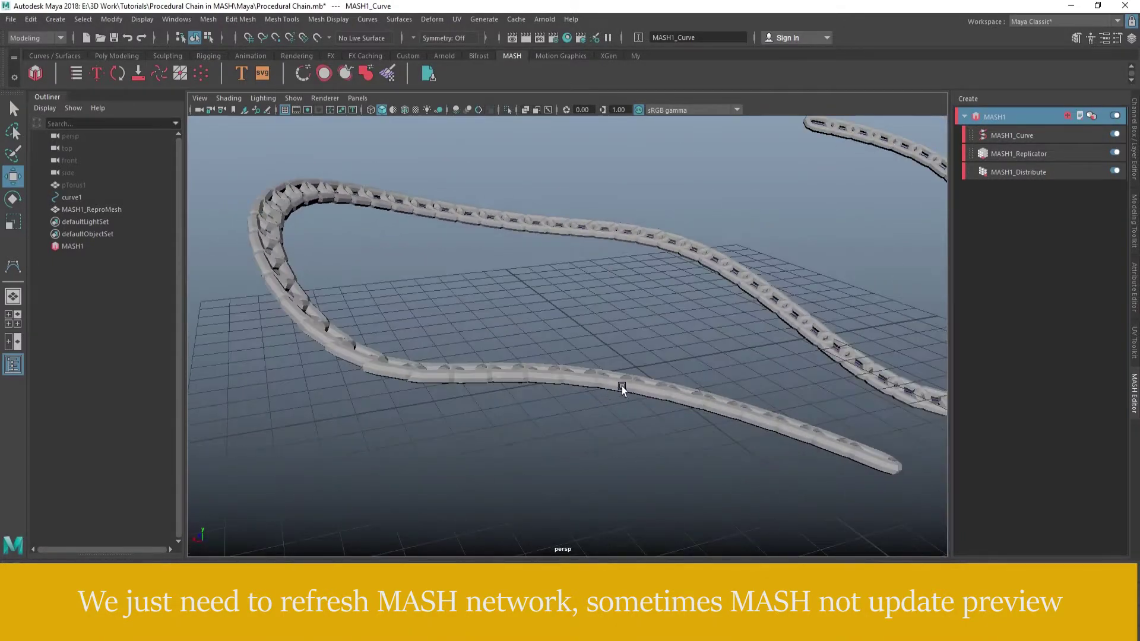
{"action": "left_click", "coordinate": [1114, 136]}
{"action": "left_click", "coordinate": [1116, 137]}
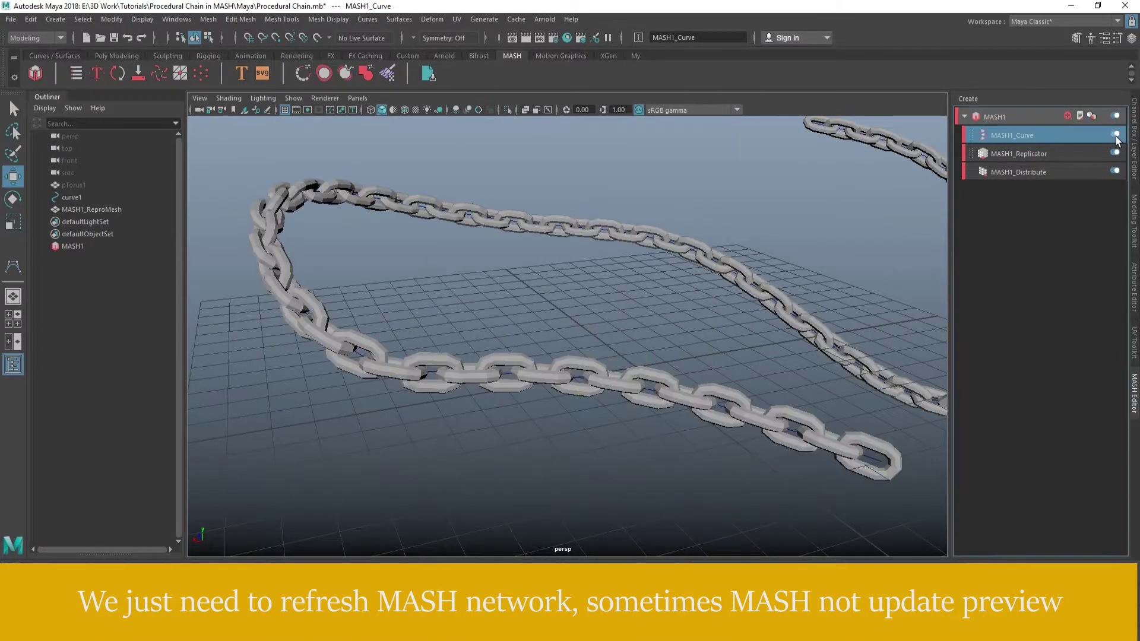
{"action": "mouse_move", "coordinate": [692, 285]}
{"action": "left_mouse_down", "text": "alt"}
{"action": "mouse_move", "coordinate": [808, 300]}
{"action": "mouse_move", "coordinate": [571, 304]}
{"action": "mouse_move", "coordinate": [386, 280]}
{"action": "mouse_move", "coordinate": [536, 287]}
{"action": "left_mouse_up", "text": "alt"}
{"action": "right_click_drag", "start_coordinate": [537, 287], "coordinate": [677, 377], "text": "alt"}
Clear the selection, orbit around the chain, then select MASH1 and show its Add Node grid.
{"action": "left_click", "coordinate": [404, 392]}
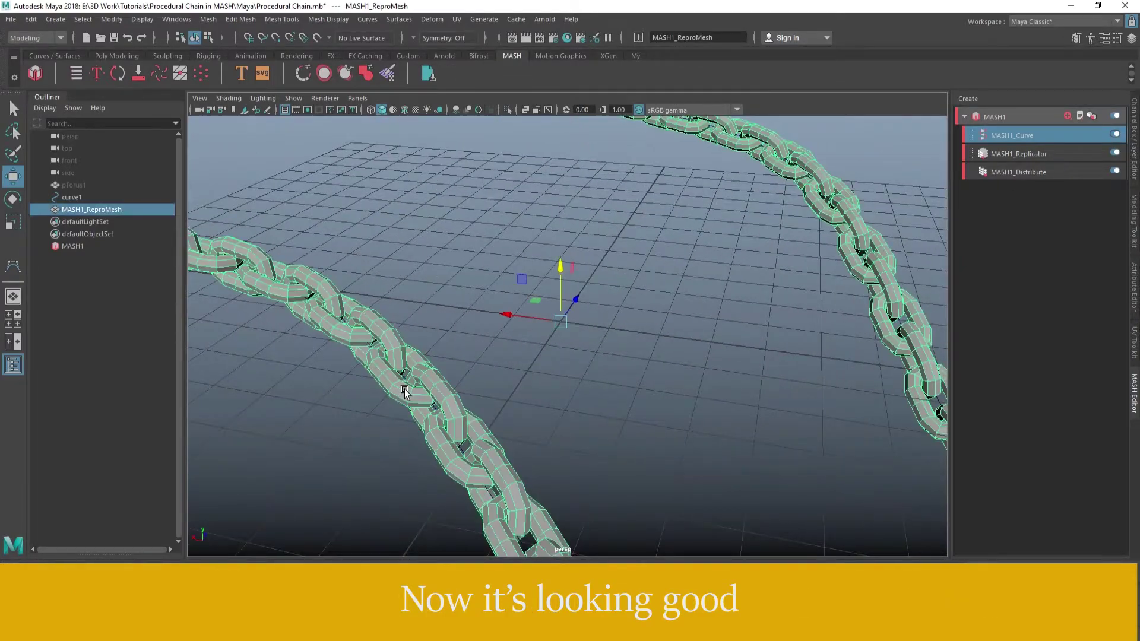
{"action": "left_click", "coordinate": [449, 304]}
{"action": "mouse_move", "coordinate": [449, 305]}
{"action": "left_mouse_down", "text": "alt"}
{"action": "mouse_move", "coordinate": [350, 361]}
{"action": "mouse_move", "coordinate": [537, 357]}
{"action": "mouse_move", "coordinate": [636, 375]}
{"action": "mouse_move", "coordinate": [571, 393]}
{"action": "mouse_move", "coordinate": [543, 380]}
{"action": "mouse_move", "coordinate": [633, 379]}
{"action": "mouse_move", "coordinate": [545, 343]}
{"action": "left_mouse_up", "text": "alt"}
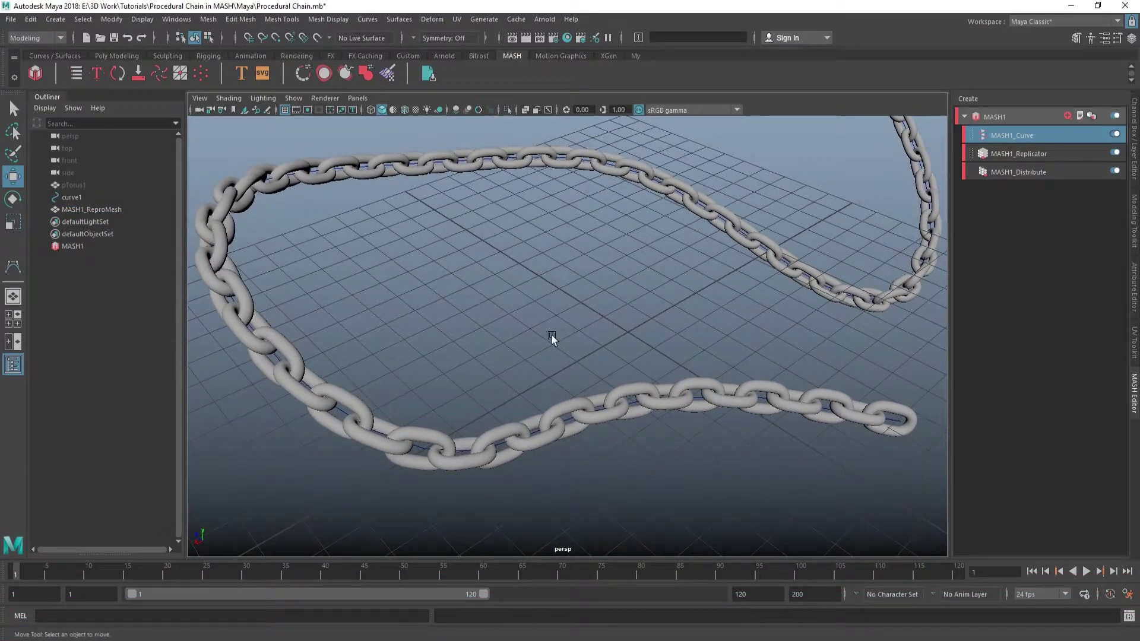
{"action": "left_click_drag", "start_coordinate": [581, 350], "coordinate": [558, 332], "text": "alt"}
{"action": "left_click", "coordinate": [165, 245]}
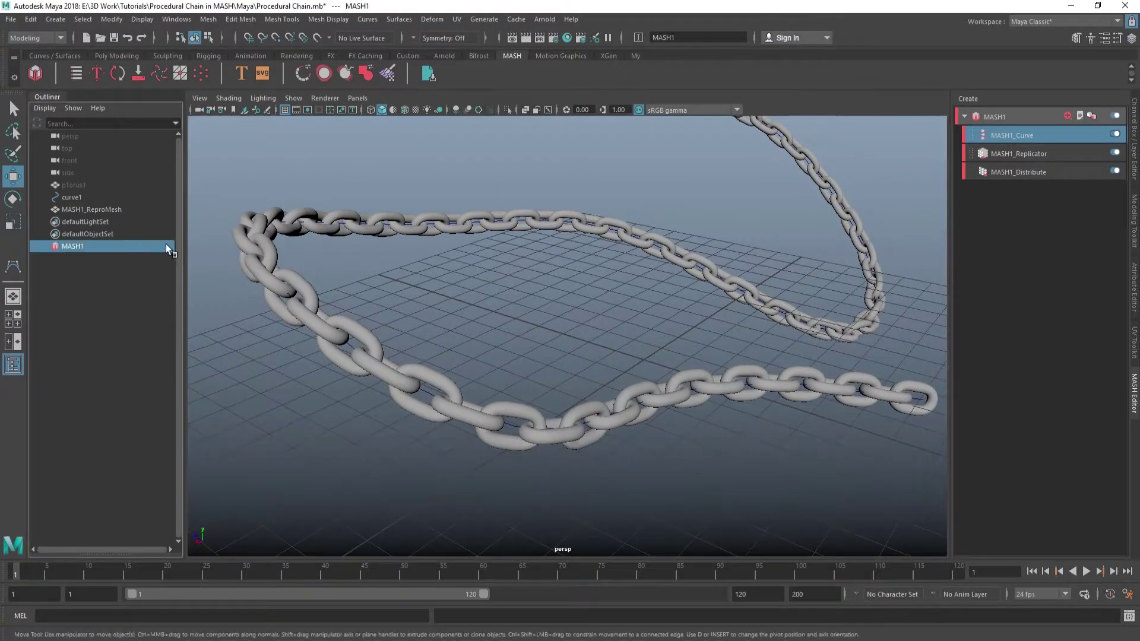
{"action": "left_click", "coordinate": [1134, 287]}
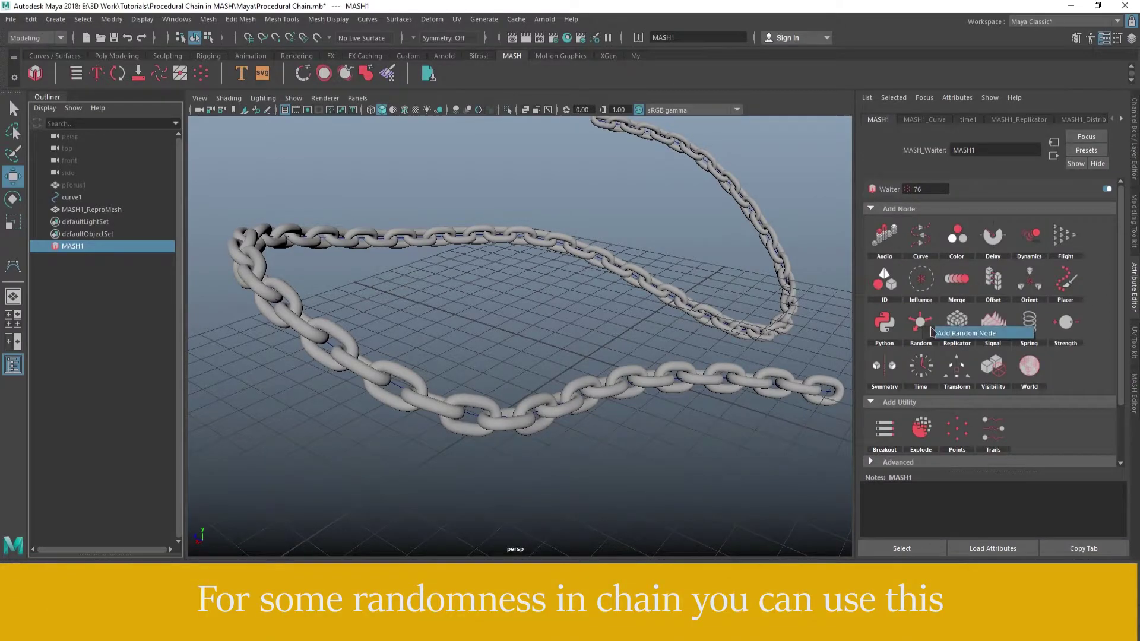
Add a Random node to MASH1 and zero its Position X, Y and Z.
{"action": "left_click", "coordinate": [957, 335]}
{"action": "left_click", "coordinate": [920, 323]}
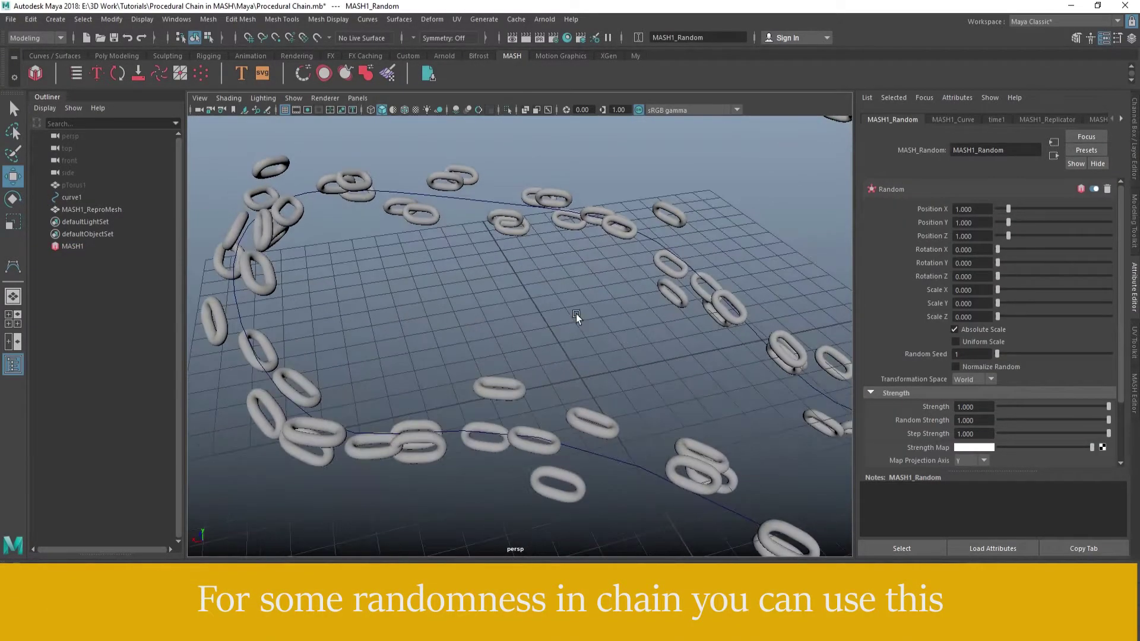
{"action": "mouse_move", "coordinate": [1008, 208]}
{"action": "left_mouse_down"}
{"action": "mouse_move", "coordinate": [950, 209]}
{"action": "mouse_move", "coordinate": [928, 223]}
{"action": "left_mouse_up"}
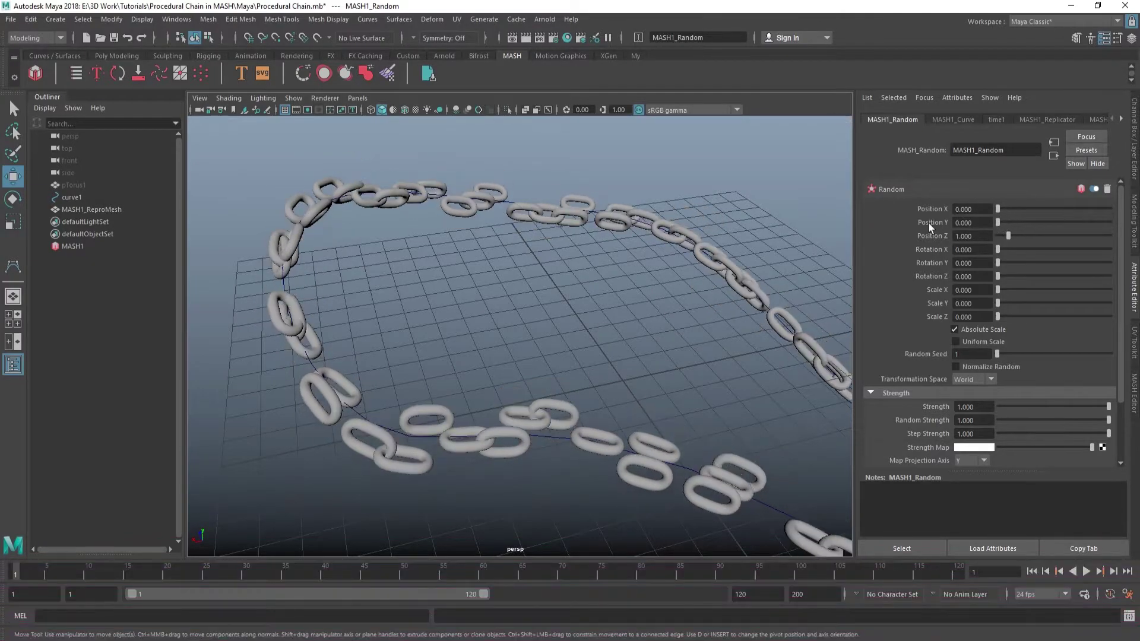
{"action": "left_click_drag", "start_coordinate": [1009, 237], "coordinate": [966, 239]}
{"action": "scroll", "coordinate": [526, 298], "scroll_direction": "up", "scroll_amount": 3}
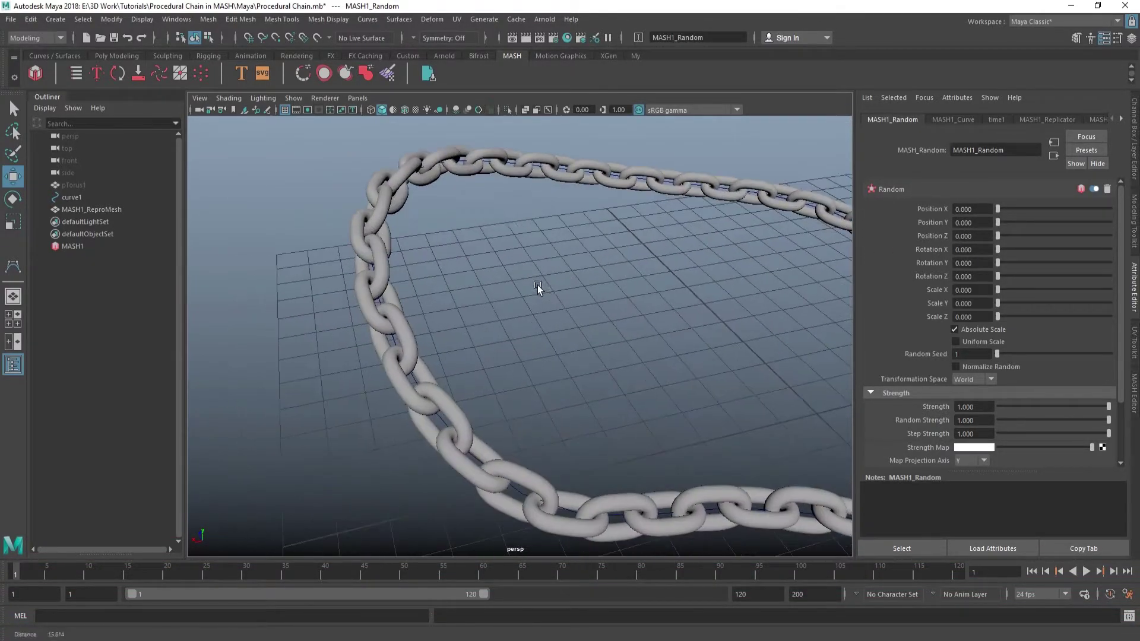
{"action": "scroll", "coordinate": [536, 285], "scroll_direction": "up", "scroll_amount": 3}
{"action": "scroll", "coordinate": [596, 296], "scroll_direction": "down", "scroll_amount": 1}
Give the links random rotation in X and Y.
{"action": "left_click_drag", "start_coordinate": [998, 252], "coordinate": [1004, 249]}
{"action": "mouse_move", "coordinate": [593, 291]}
{"action": "left_mouse_down", "text": "alt"}
{"action": "mouse_move", "coordinate": [622, 272]}
{"action": "mouse_move", "coordinate": [579, 277]}
{"action": "mouse_move", "coordinate": [509, 257]}
{"action": "mouse_move", "coordinate": [542, 285]}
{"action": "left_mouse_up", "text": "alt"}
{"action": "scroll", "coordinate": [542, 285], "scroll_direction": "up", "scroll_amount": 3}
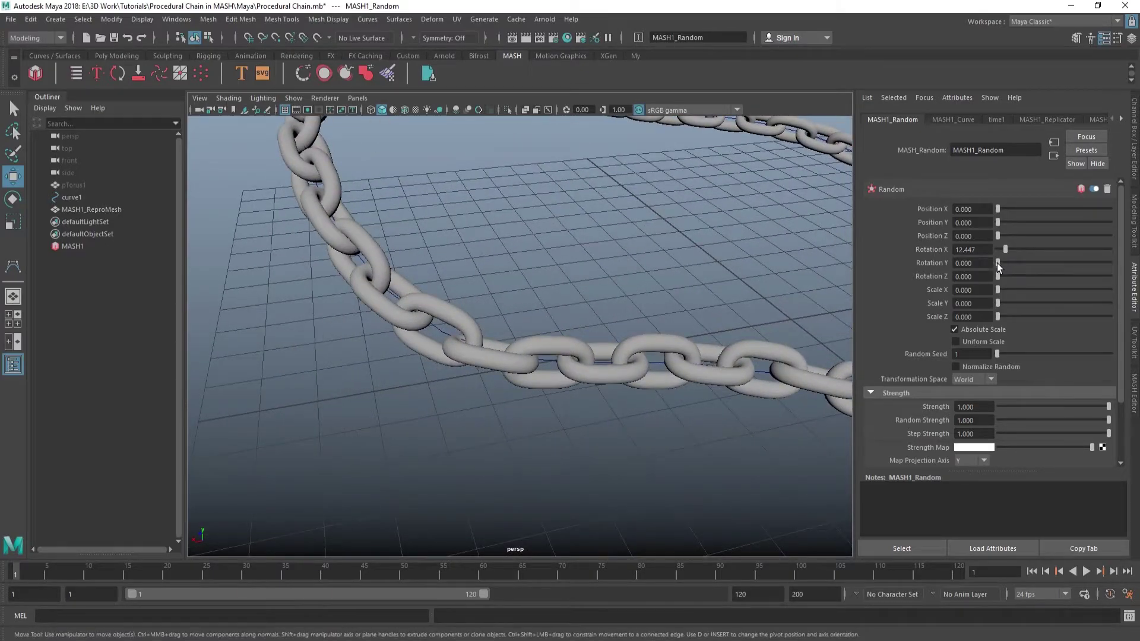
{"action": "left_click_drag", "start_coordinate": [997, 262], "coordinate": [1001, 266]}
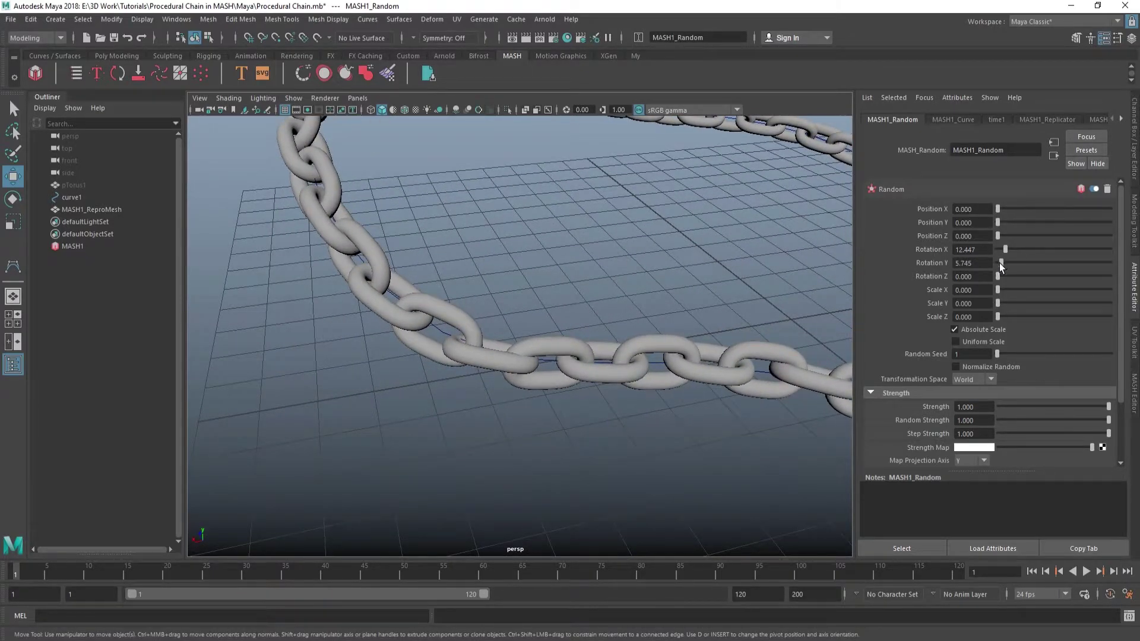
{"action": "left_click_drag", "start_coordinate": [593, 297], "coordinate": [728, 319], "text": "alt"}
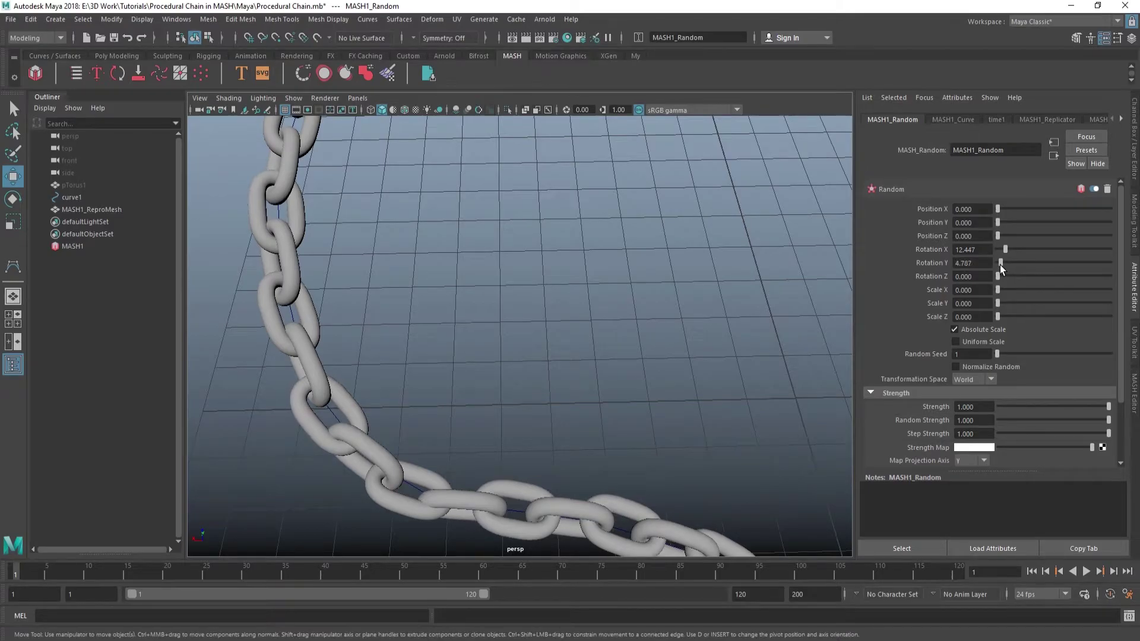
{"action": "left_click_drag", "start_coordinate": [1000, 265], "coordinate": [990, 281]}
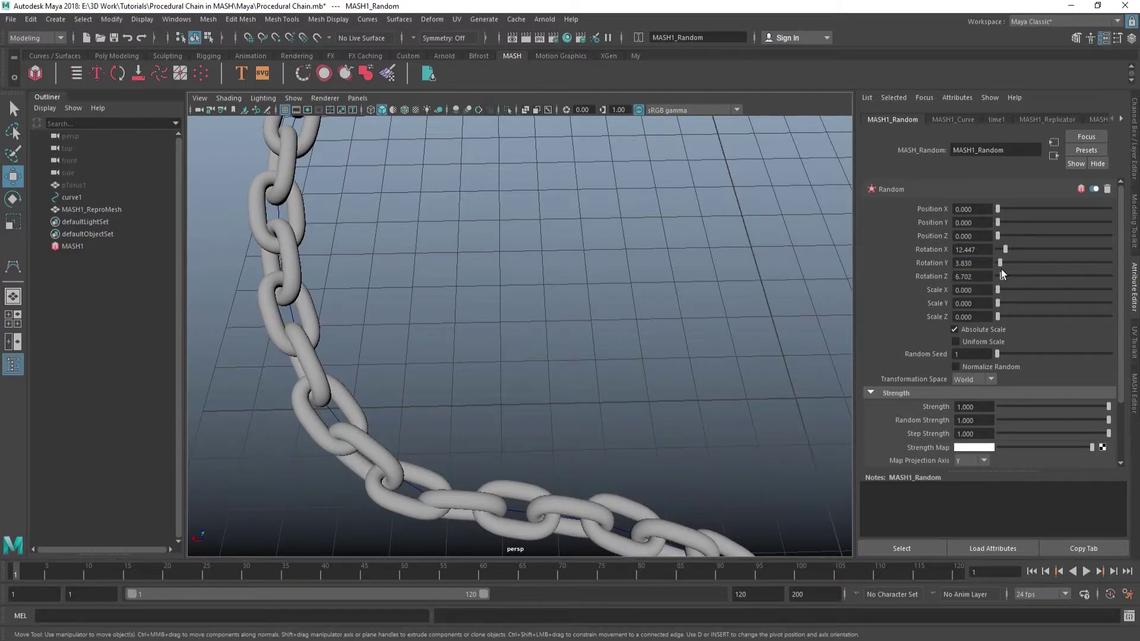
{"action": "scroll", "coordinate": [558, 272], "scroll_direction": "up", "scroll_amount": 5}
{"action": "mouse_move", "coordinate": [720, 344]}
{"action": "left_mouse_down", "text": "alt"}
{"action": "mouse_move", "coordinate": [700, 338]}
{"action": "mouse_move", "coordinate": [737, 331]}
{"action": "left_mouse_up", "text": "alt"}
Fine-tune random rotation to about 14.4, 6.7 and 9.6 degrees and raise Random Seed to 8.
{"action": "left_click_drag", "start_coordinate": [1005, 250], "coordinate": [1001, 263]}
{"action": "scroll", "coordinate": [550, 269], "scroll_direction": "down", "scroll_amount": 5}
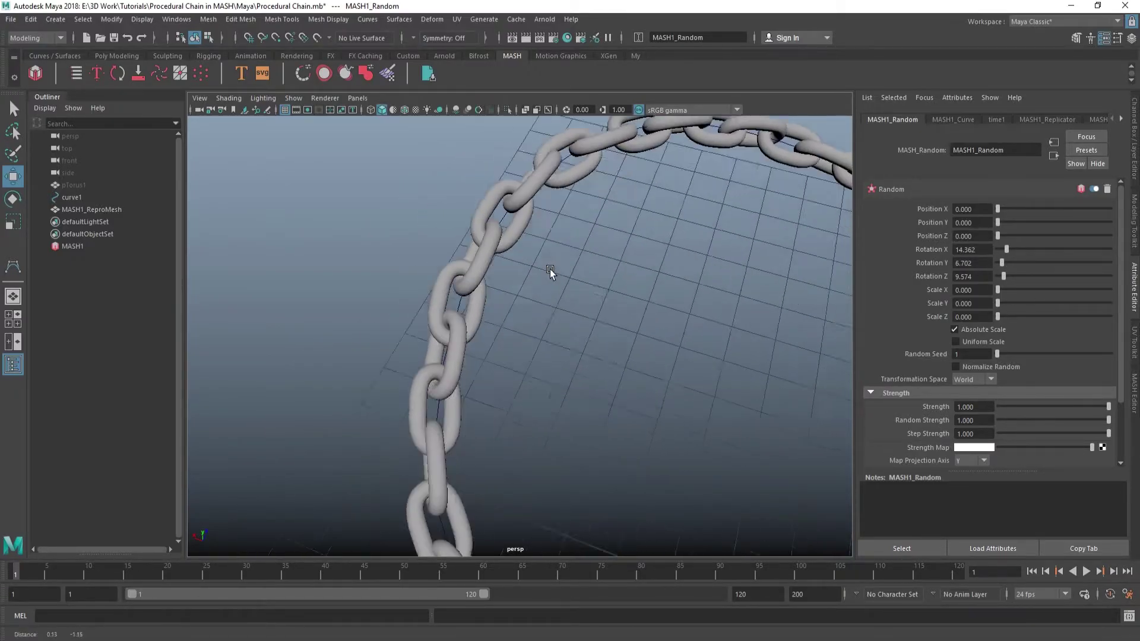
{"action": "mouse_move", "coordinate": [550, 269]}
{"action": "left_mouse_down", "text": "alt"}
{"action": "mouse_move", "coordinate": [531, 252]}
{"action": "mouse_move", "coordinate": [532, 283]}
{"action": "mouse_move", "coordinate": [555, 305]}
{"action": "mouse_move", "coordinate": [589, 308]}
{"action": "mouse_move", "coordinate": [635, 364]}
{"action": "mouse_move", "coordinate": [537, 301]}
{"action": "mouse_move", "coordinate": [511, 297]}
{"action": "mouse_move", "coordinate": [594, 332]}
{"action": "left_mouse_up", "text": "alt"}
{"action": "scroll", "coordinate": [532, 284], "scroll_direction": "down", "scroll_amount": 2}
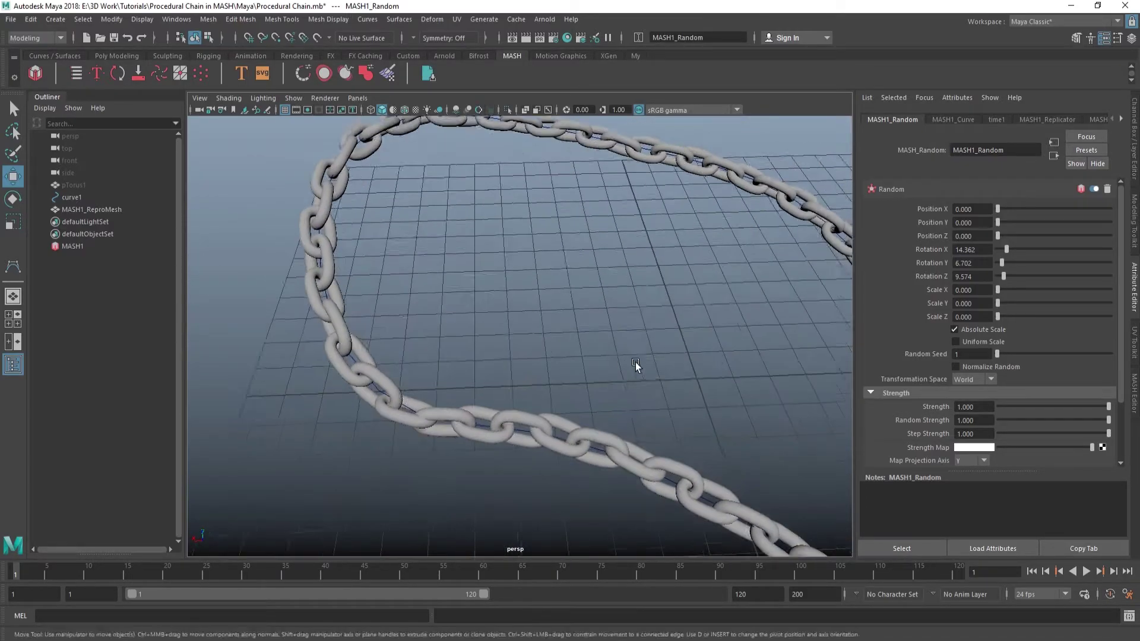
{"action": "scroll", "coordinate": [635, 365], "scroll_direction": "down", "scroll_amount": 3}
{"action": "left_click_drag", "start_coordinate": [1001, 354], "coordinate": [1004, 353]}
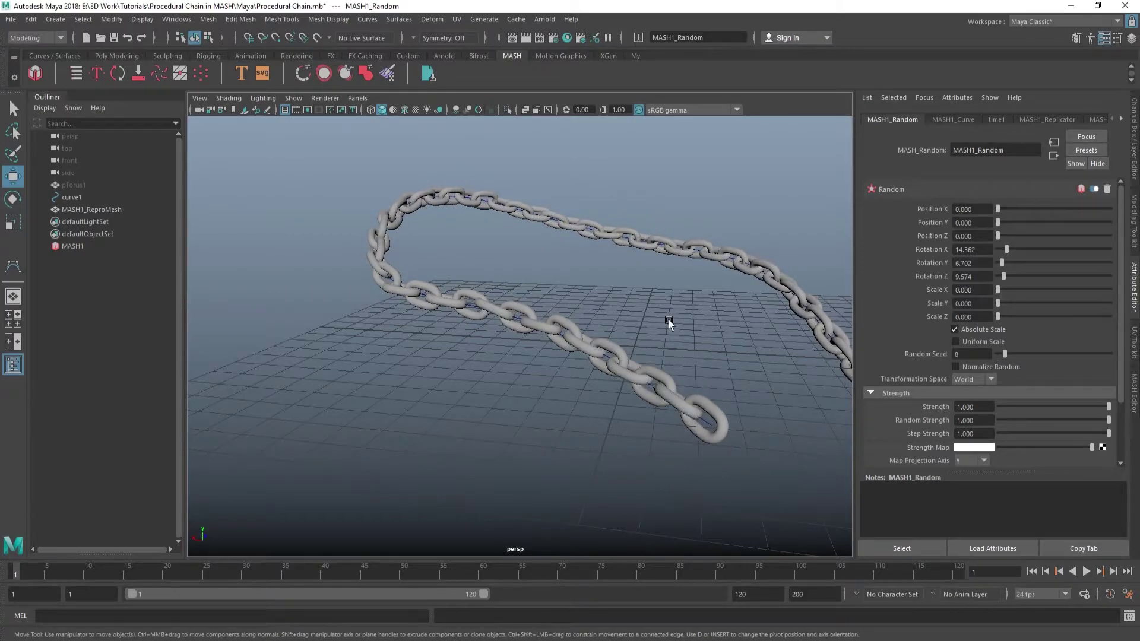
{"action": "mouse_move", "coordinate": [668, 320]}
{"action": "left_mouse_down", "text": "alt"}
{"action": "mouse_move", "coordinate": [657, 331]}
{"action": "mouse_move", "coordinate": [682, 358]}
{"action": "mouse_move", "coordinate": [811, 324]}
{"action": "mouse_move", "coordinate": [356, 329]}
{"action": "mouse_move", "coordinate": [337, 319]}
{"action": "mouse_move", "coordinate": [583, 358]}
{"action": "mouse_move", "coordinate": [501, 333]}
{"action": "mouse_move", "coordinate": [438, 337]}
{"action": "mouse_move", "coordinate": [497, 362]}
{"action": "mouse_move", "coordinate": [452, 332]}
{"action": "left_mouse_up", "text": "alt"}
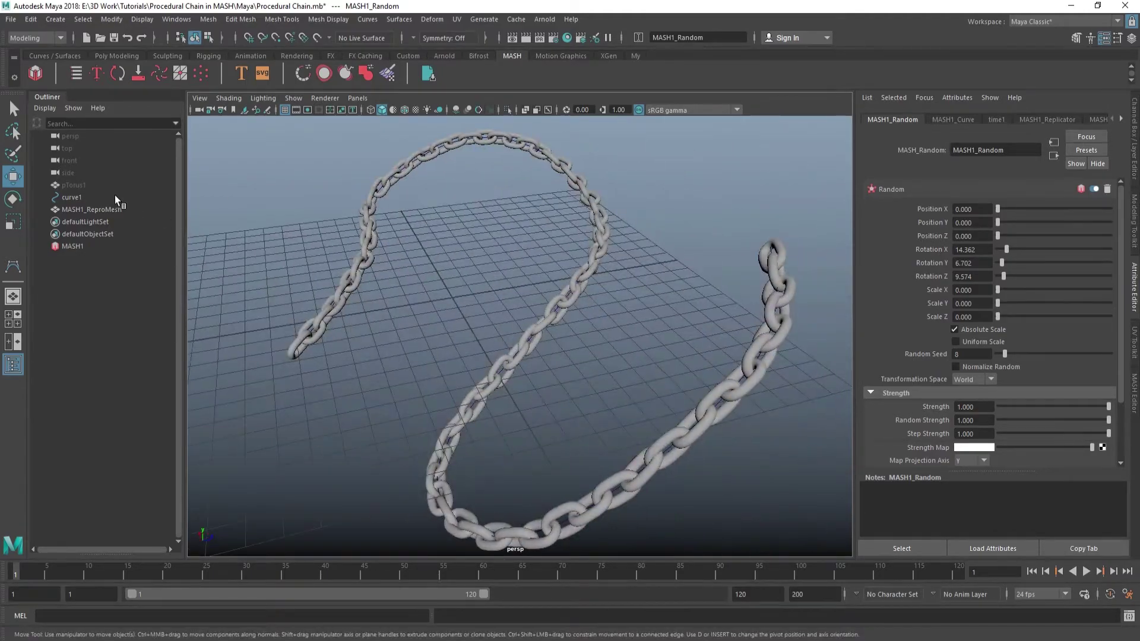
Select the source pTorus1, try scaling and rotating it, then undo the rotation.
{"action": "left_click", "coordinate": [115, 186]}
{"action": "right_click_drag", "start_coordinate": [468, 311], "coordinate": [499, 362], "text": "alt"}
{"action": "mouse_move", "coordinate": [498, 362]}
{"action": "left_mouse_down", "text": "alt"}
{"action": "mouse_move", "coordinate": [492, 338]}
{"action": "mouse_move", "coordinate": [500, 390]}
{"action": "mouse_move", "coordinate": [522, 399]}
{"action": "left_mouse_up", "text": "alt"}
{"action": "key", "text": "r"}
{"action": "mouse_move", "coordinate": [522, 399]}
{"action": "right_mouse_down", "text": "alt"}
{"action": "mouse_move", "coordinate": [538, 428]}
{"action": "mouse_move", "coordinate": [522, 410]}
{"action": "right_mouse_up", "text": "alt"}
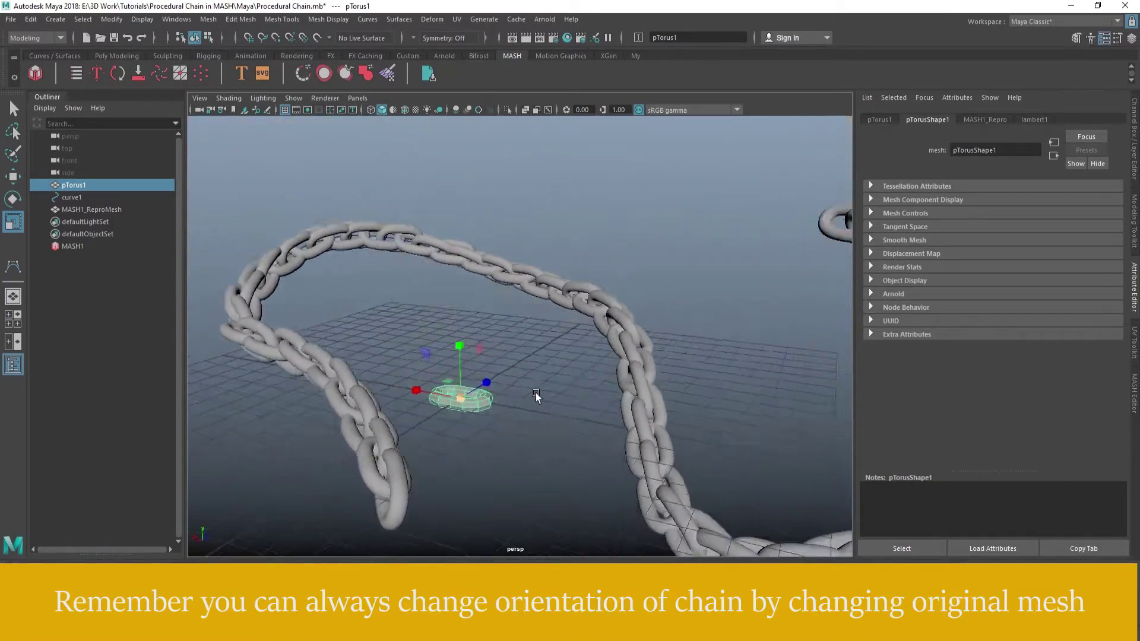
{"action": "mouse_move", "coordinate": [522, 410]}
{"action": "left_mouse_down", "text": "alt"}
{"action": "mouse_move", "coordinate": [521, 400]}
{"action": "mouse_move", "coordinate": [460, 393]}
{"action": "mouse_move", "coordinate": [470, 384]}
{"action": "mouse_move", "coordinate": [464, 414]}
{"action": "mouse_move", "coordinate": [471, 385]}
{"action": "mouse_move", "coordinate": [574, 368]}
{"action": "mouse_move", "coordinate": [563, 340]}
{"action": "mouse_move", "coordinate": [539, 341]}
{"action": "mouse_move", "coordinate": [586, 327]}
{"action": "mouse_move", "coordinate": [576, 372]}
{"action": "mouse_move", "coordinate": [519, 358]}
{"action": "mouse_move", "coordinate": [540, 350]}
{"action": "left_mouse_up", "text": "alt"}
{"action": "key", "text": "e"}
{"action": "key", "text": "ctrl+z"}
Hide the original torus with Ctrl+H, close the Attribute Editor and select the chain mesh.
{"action": "left_click", "coordinate": [516, 356]}
{"action": "key", "text": "w"}
{"action": "right_click_drag", "start_coordinate": [540, 350], "coordinate": [557, 347], "text": "alt"}
{"action": "left_click", "coordinate": [539, 343]}
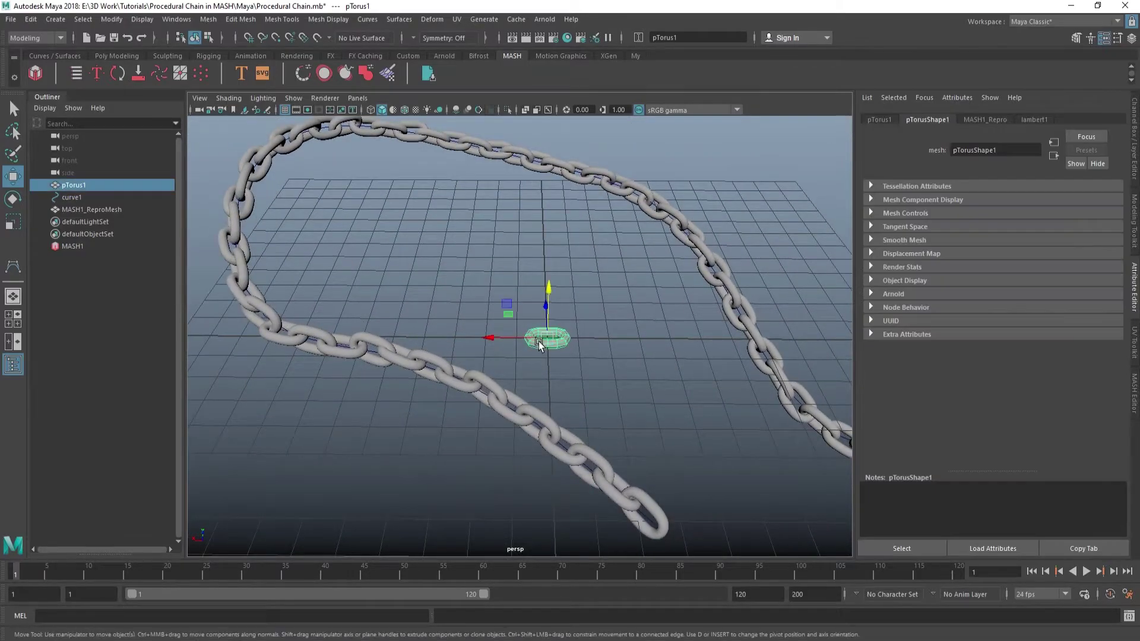
{"action": "key", "text": "ctrl+h"}
{"action": "key", "text": "ctrl+a"}
{"action": "mouse_move", "coordinate": [755, 305]}
{"action": "left_mouse_down", "text": "alt"}
{"action": "mouse_move", "coordinate": [560, 336]}
{"action": "mouse_move", "coordinate": [490, 269]}
{"action": "left_mouse_up", "text": "alt"}
{"action": "left_click", "coordinate": [552, 326]}
Assign the chain a new aiStandardSurface and apply its Brushed_Metal preset.
{"action": "right_click_drag", "start_coordinate": [490, 269], "coordinate": [591, 613]}
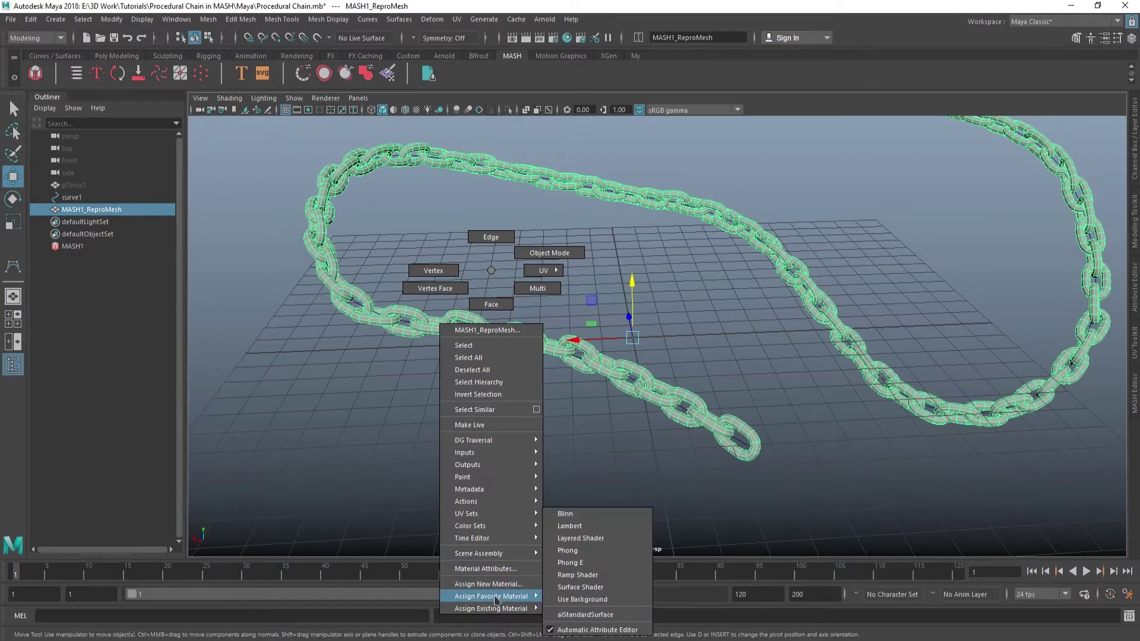
{"action": "key", "text": "ctrl+a"}
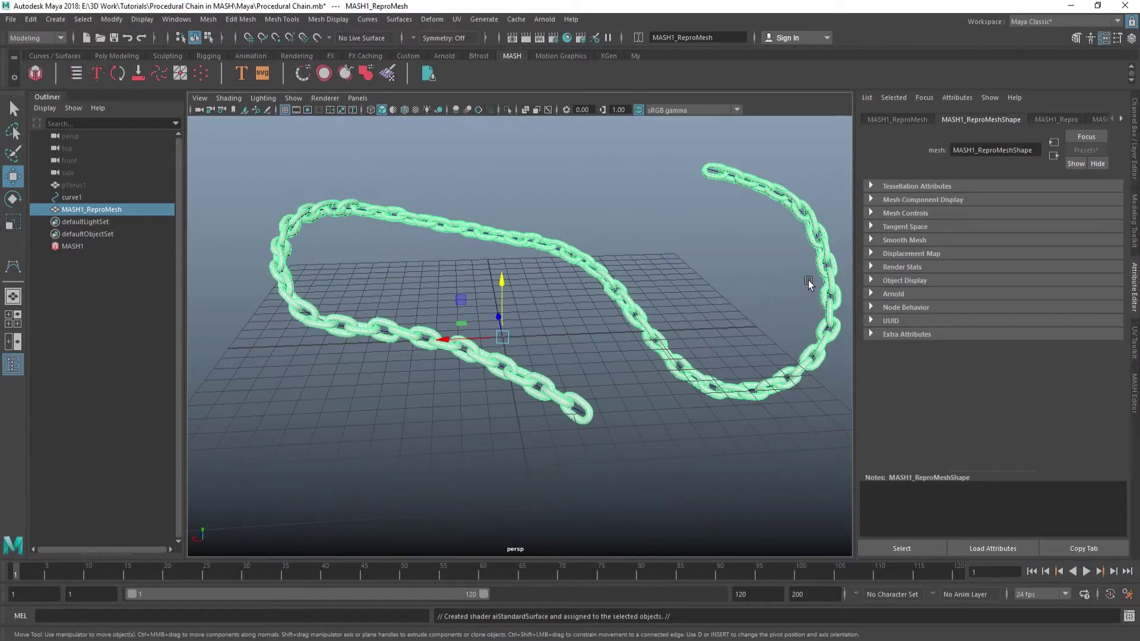
{"action": "left_click", "coordinate": [1094, 118]}
{"action": "left_click", "coordinate": [1094, 118]}
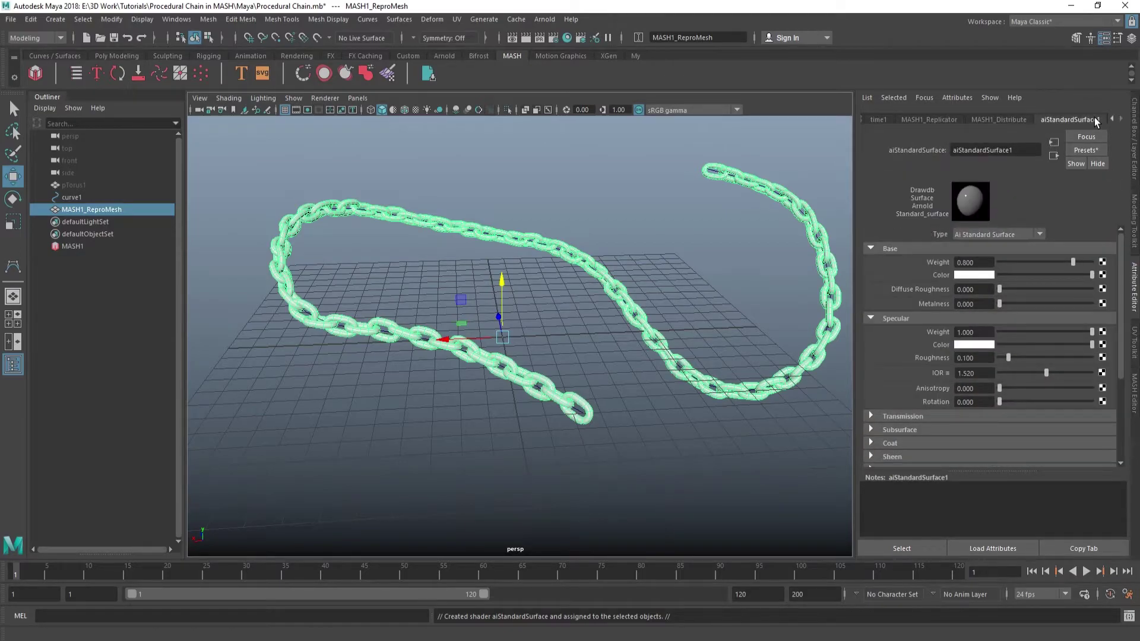
{"action": "left_click", "coordinate": [1085, 150]}
{"action": "mouse_move", "coordinate": [1027, 206]}
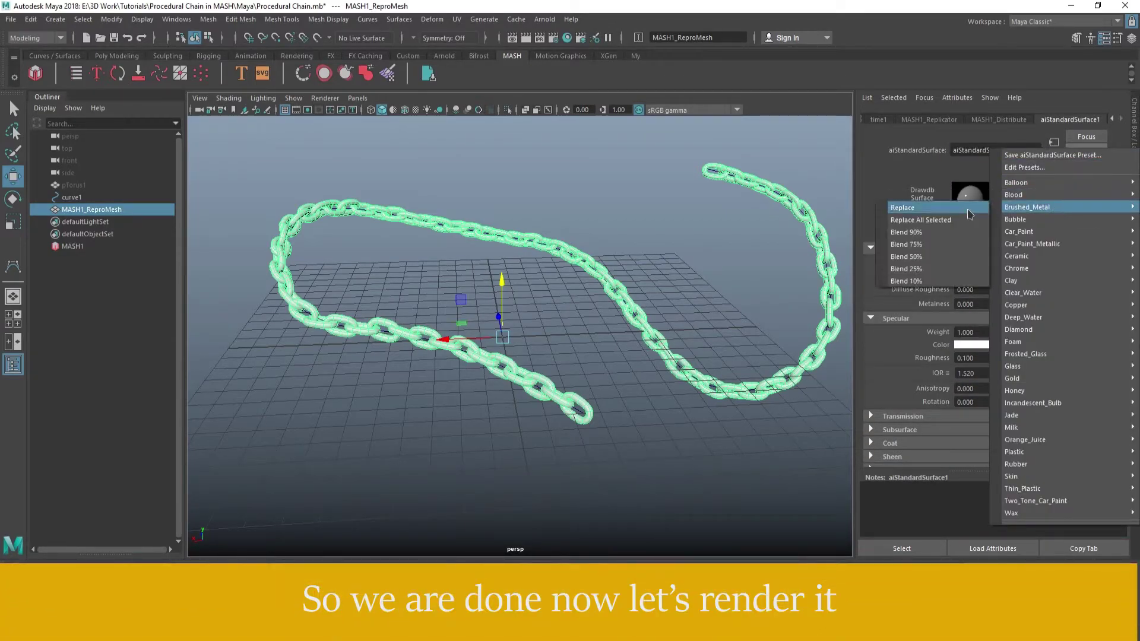
{"action": "left_click", "coordinate": [964, 213]}
Deselect and reselect the chain to review its brushed-metal shading.
{"action": "left_click", "coordinate": [727, 267]}
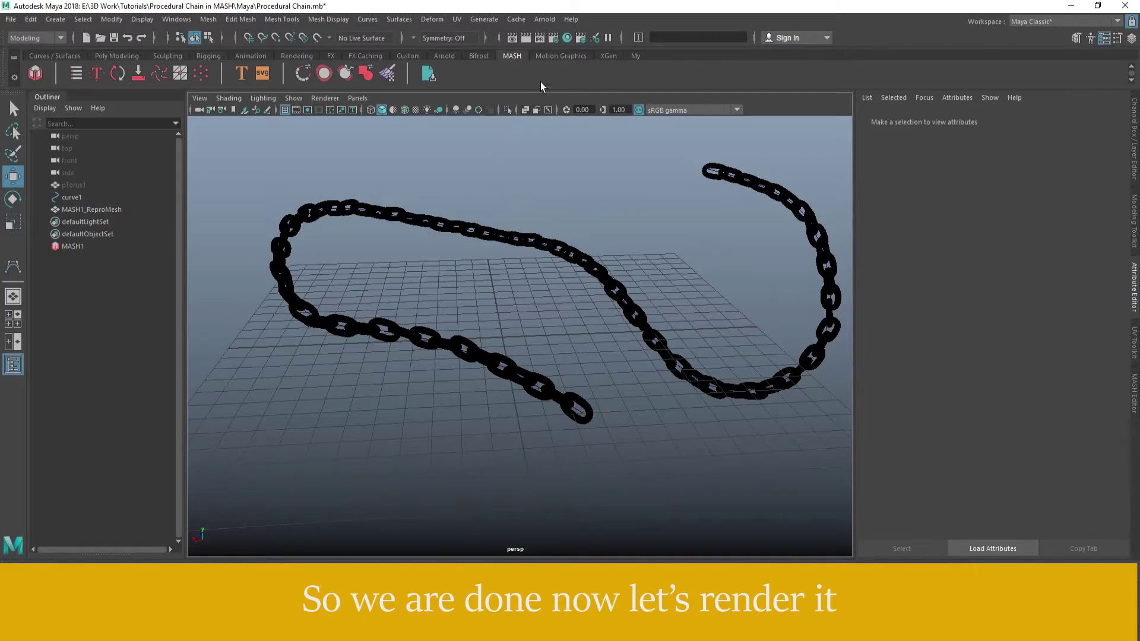
{"action": "left_click_drag", "start_coordinate": [616, 151], "coordinate": [788, 263]}
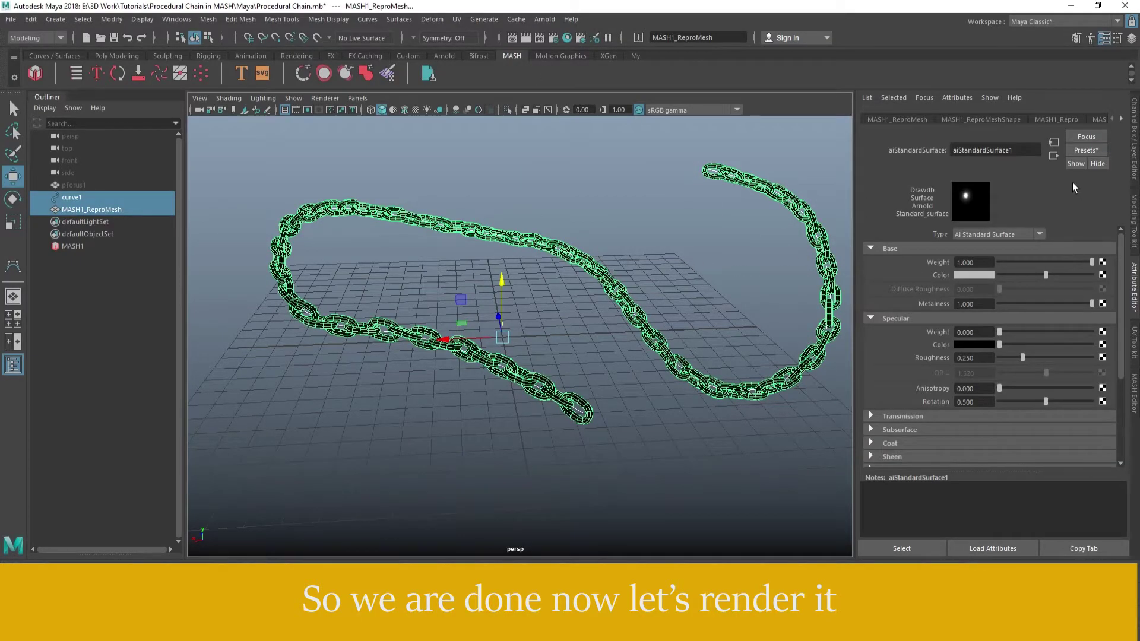
{"action": "left_click", "coordinate": [594, 170]}
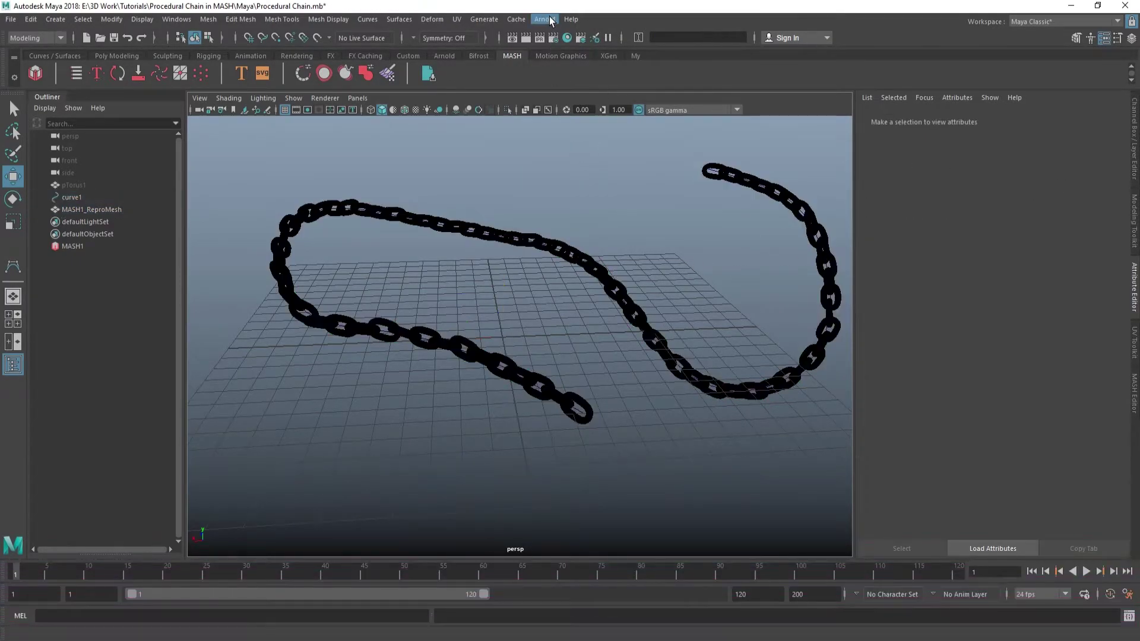
{"action": "left_click", "coordinate": [544, 19]}
Add an Arnold Sky Dome Light whose colour uses a file texture of canary_wharf_4k.hdr.
{"action": "left_click", "coordinate": [690, 105]}
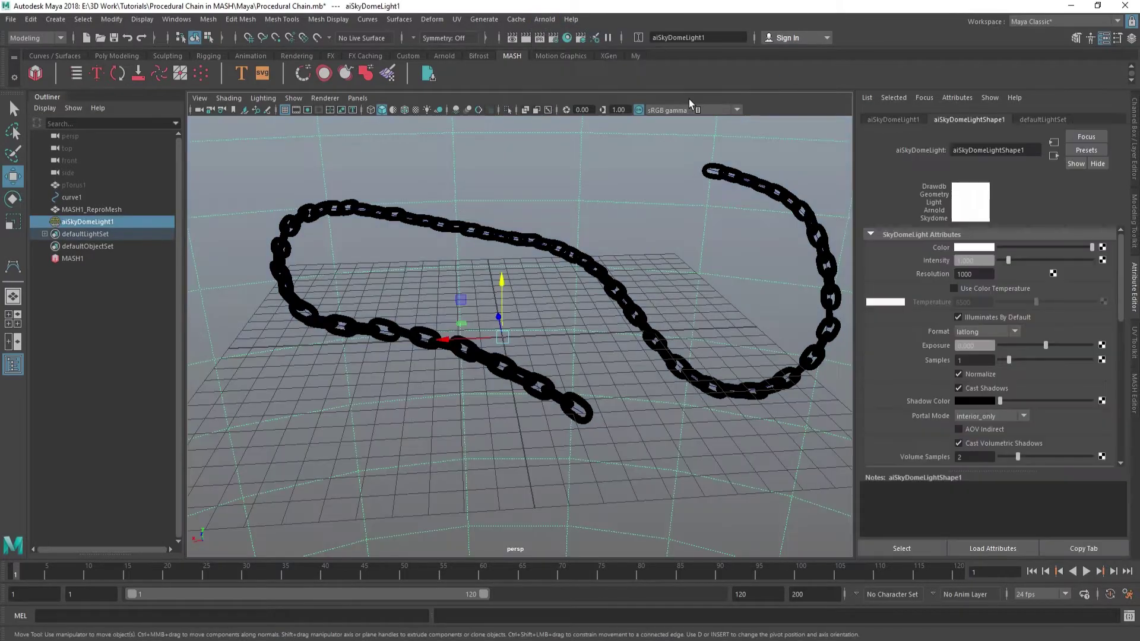
{"action": "left_click", "coordinate": [1101, 246]}
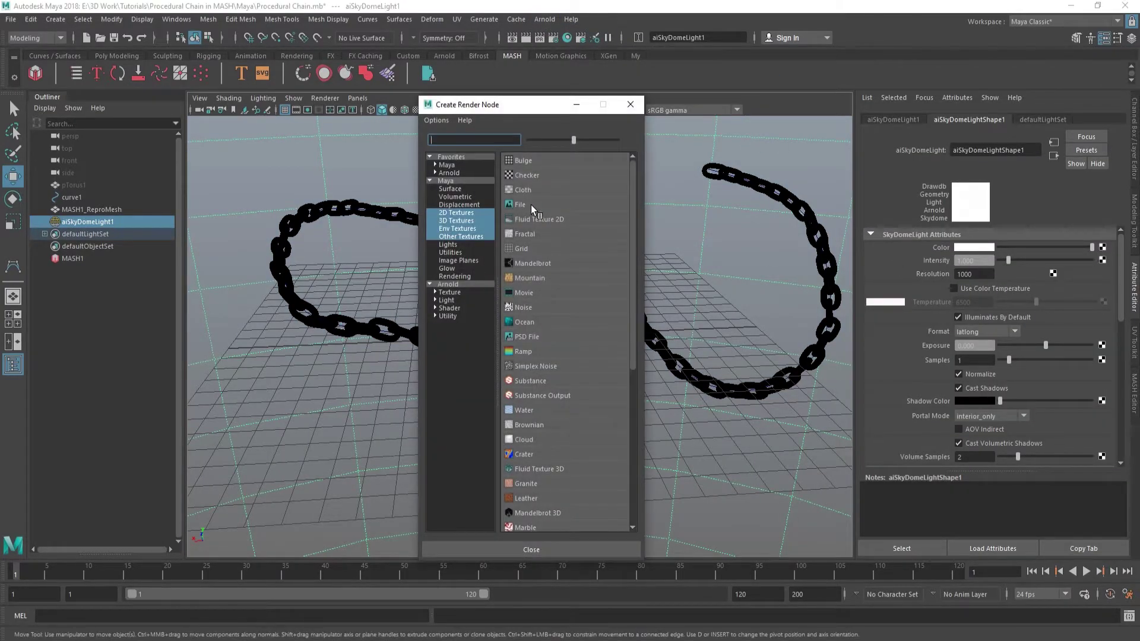
{"action": "left_click", "coordinate": [532, 209]}
{"action": "left_click", "coordinate": [1105, 288]}
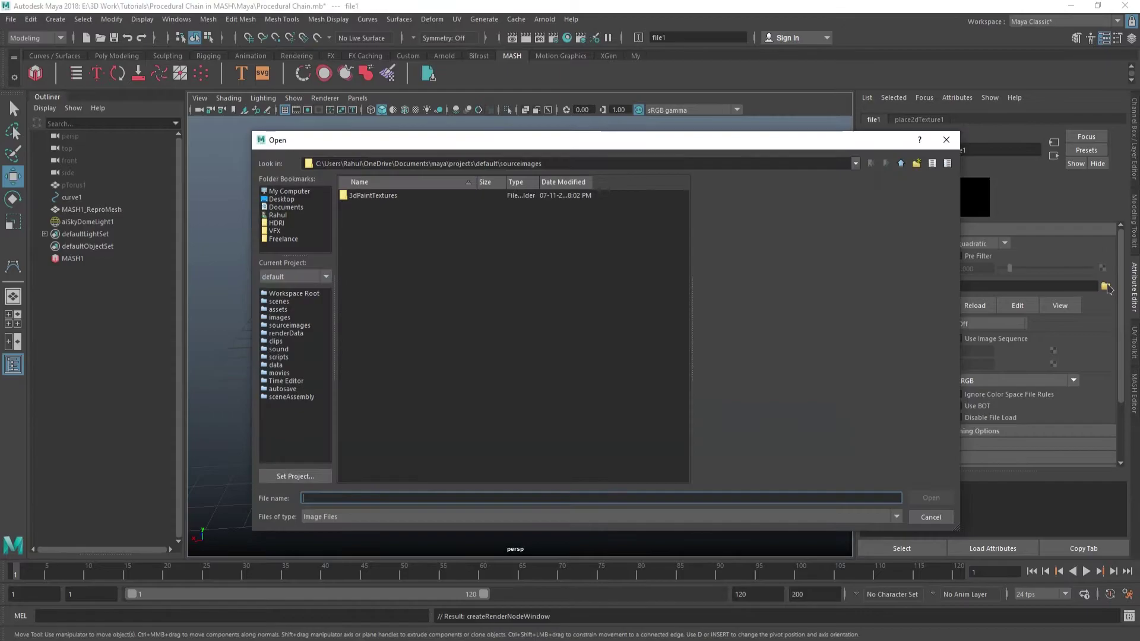
{"action": "left_click", "coordinate": [277, 223]}
{"action": "left_click", "coordinate": [373, 236]}
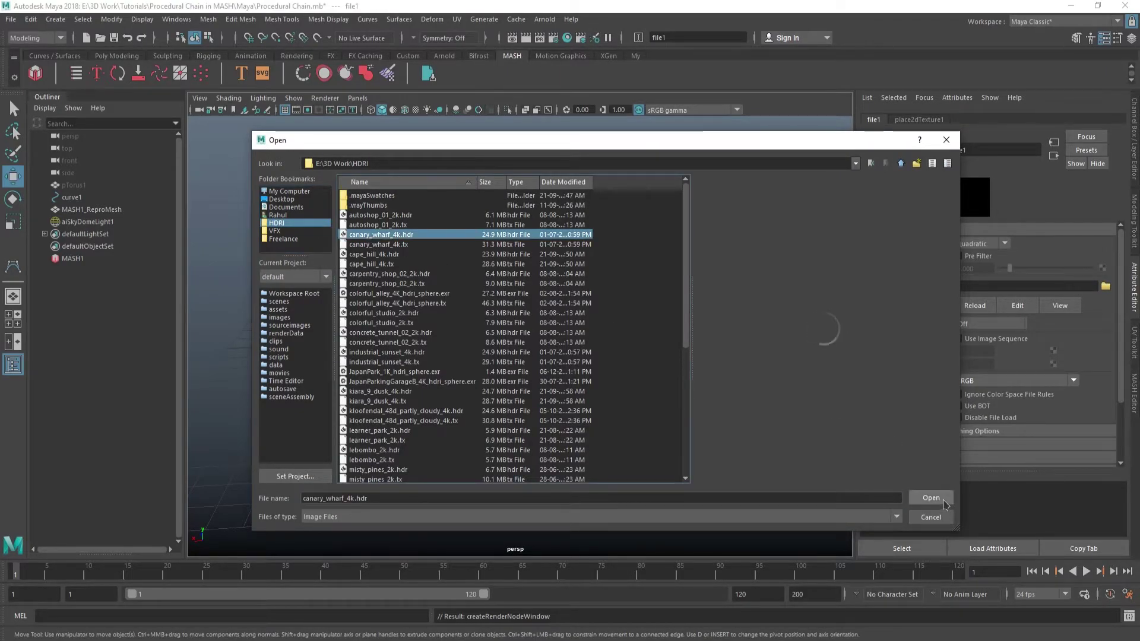
{"action": "left_click", "coordinate": [942, 502]}
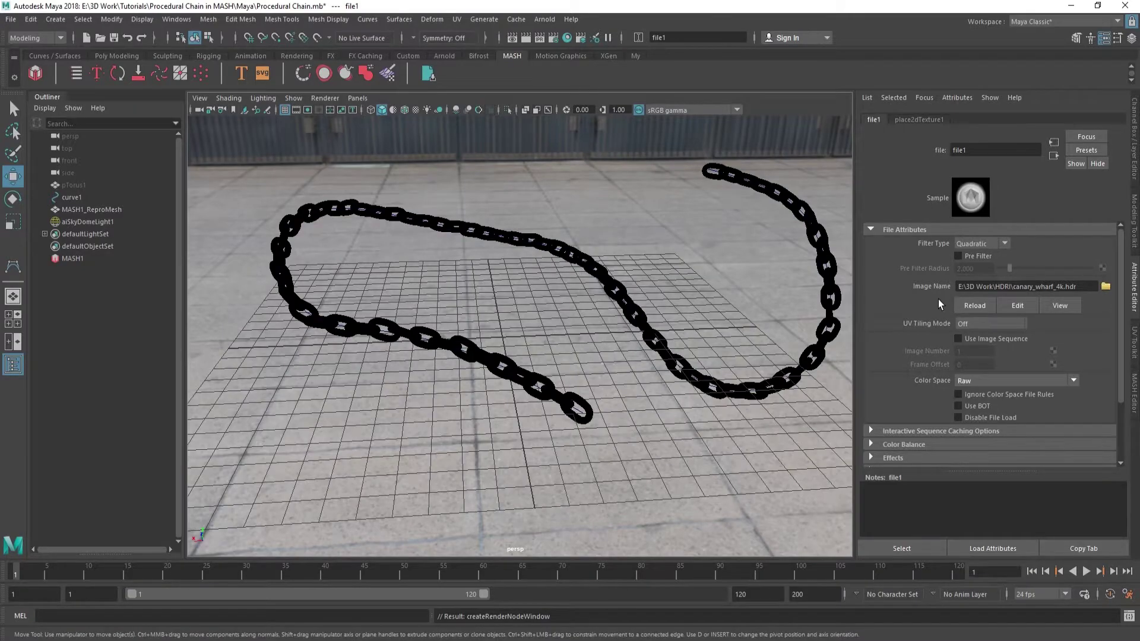
Set the sky dome's viewport Sky Radius to 0, then deselect and orbit around the chain.
{"action": "left_click", "coordinate": [785, 260]}
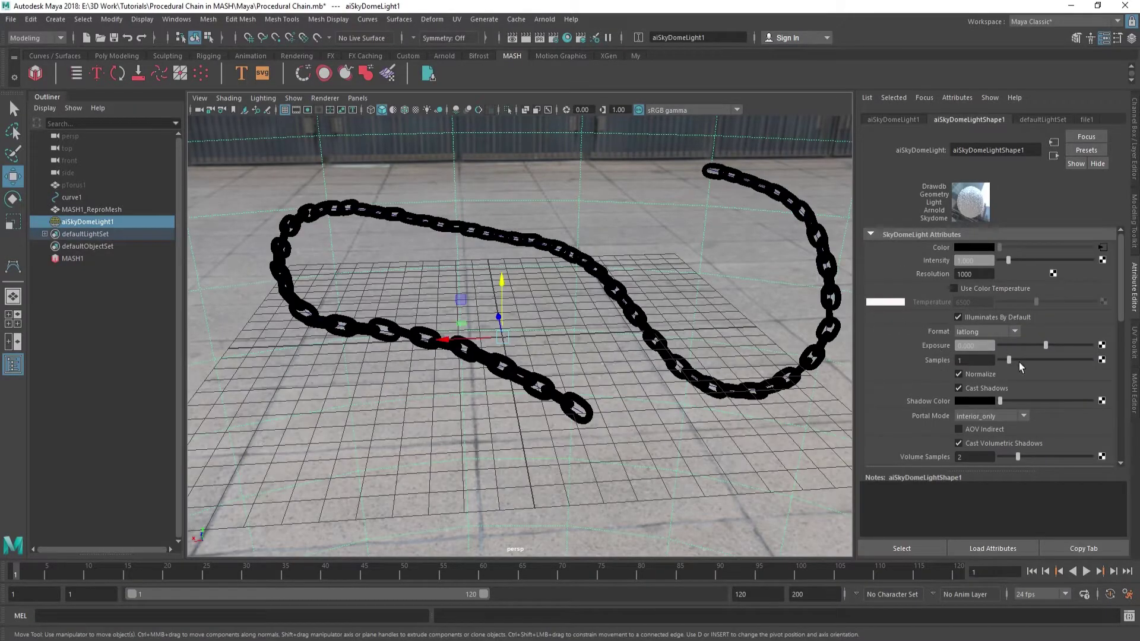
{"action": "scroll", "coordinate": [1018, 362], "scroll_direction": "down", "scroll_amount": 5}
{"action": "scroll", "coordinate": [911, 348], "scroll_direction": "down", "scroll_amount": 3}
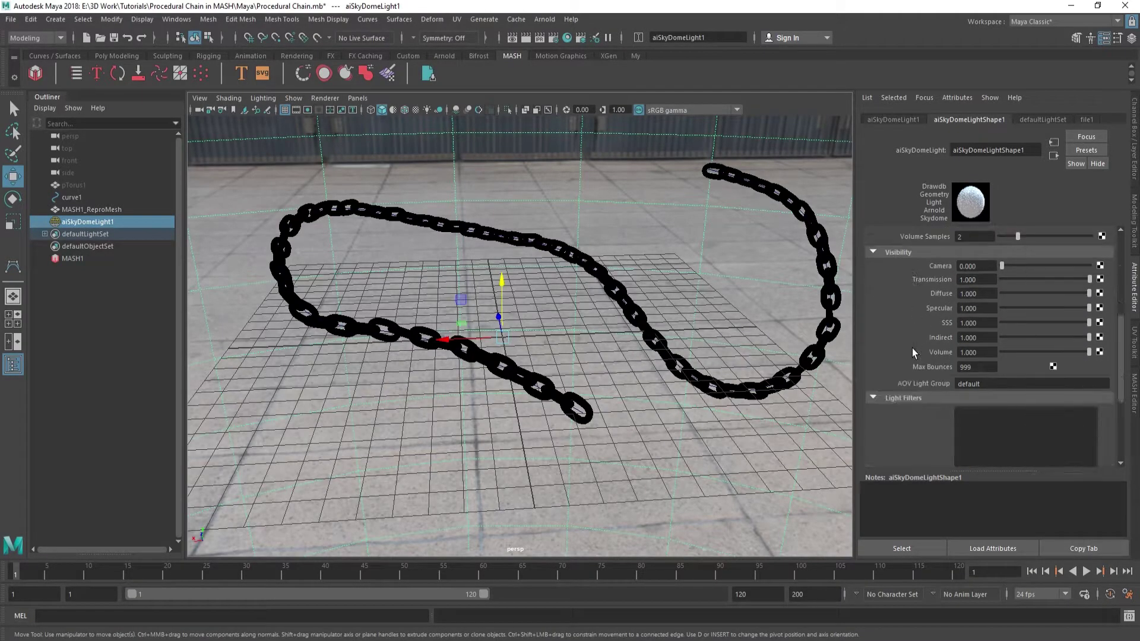
{"action": "scroll", "coordinate": [937, 386], "scroll_direction": "down", "scroll_amount": 5}
{"action": "double_click", "coordinate": [973, 433]}
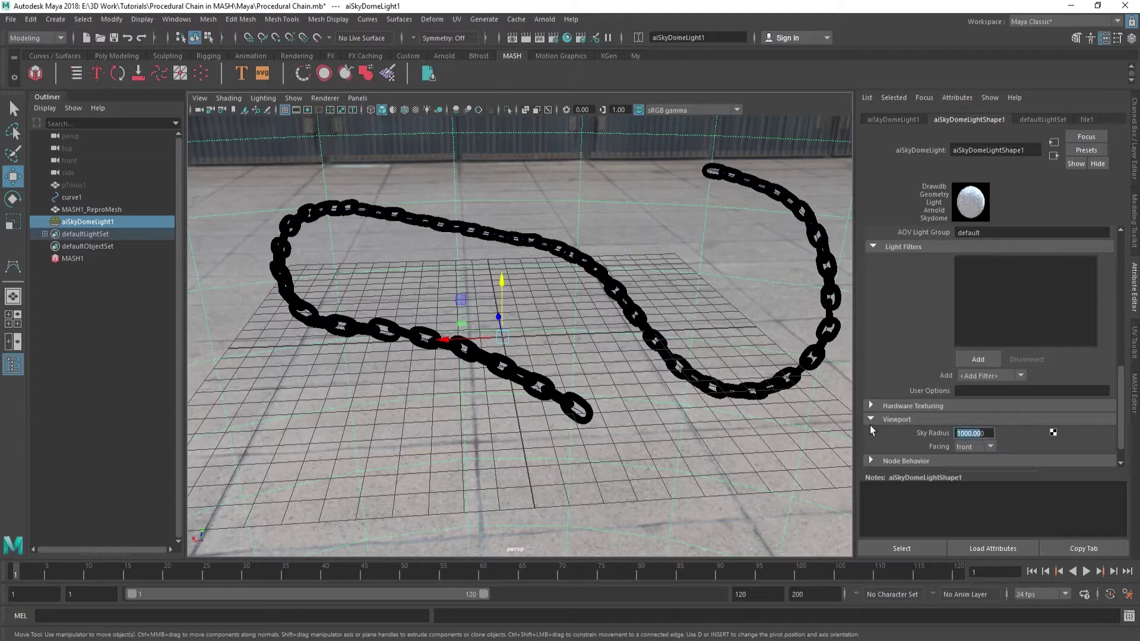
{"action": "type", "text": "0"}
{"action": "key", "text": "Return"}
{"action": "left_click", "coordinate": [698, 282]}
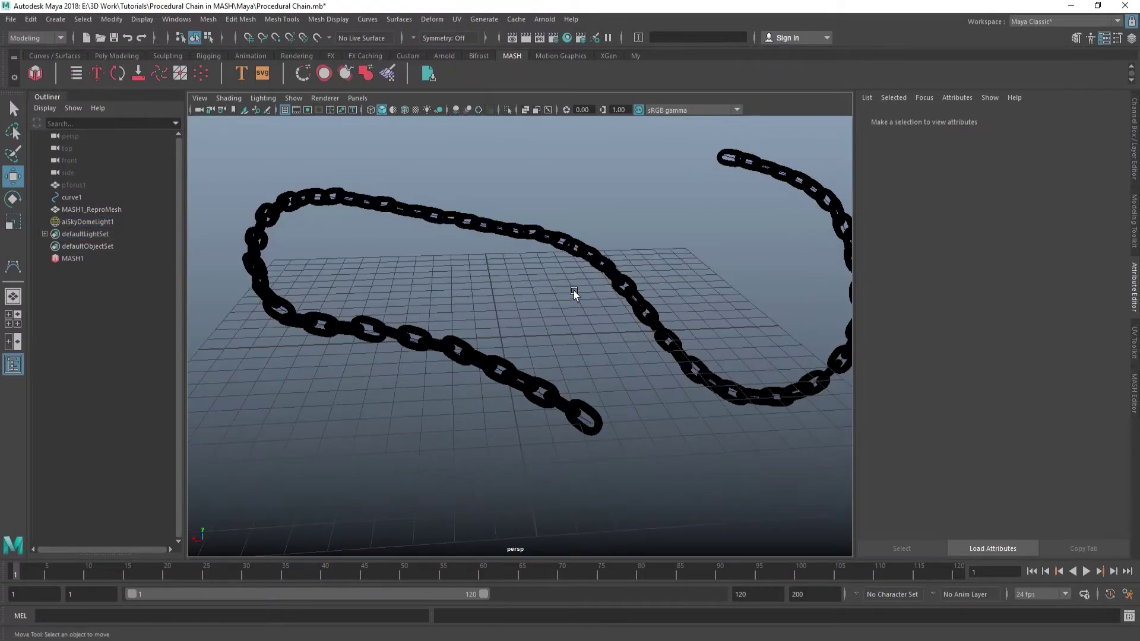
{"action": "mouse_move", "coordinate": [574, 291]}
{"action": "right_mouse_down", "text": "alt"}
{"action": "mouse_move", "coordinate": [736, 282]}
{"action": "mouse_move", "coordinate": [482, 281]}
{"action": "mouse_move", "coordinate": [526, 315]}
{"action": "right_mouse_up", "text": "alt"}
{"action": "mouse_move", "coordinate": [526, 314]}
{"action": "left_mouse_down", "text": "alt"}
{"action": "mouse_move", "coordinate": [471, 315]}
{"action": "mouse_move", "coordinate": [530, 39]}
{"action": "left_mouse_up", "text": "alt"}
Set the Render Settings image size preset to HD_1080.
{"action": "left_click", "coordinate": [552, 39]}
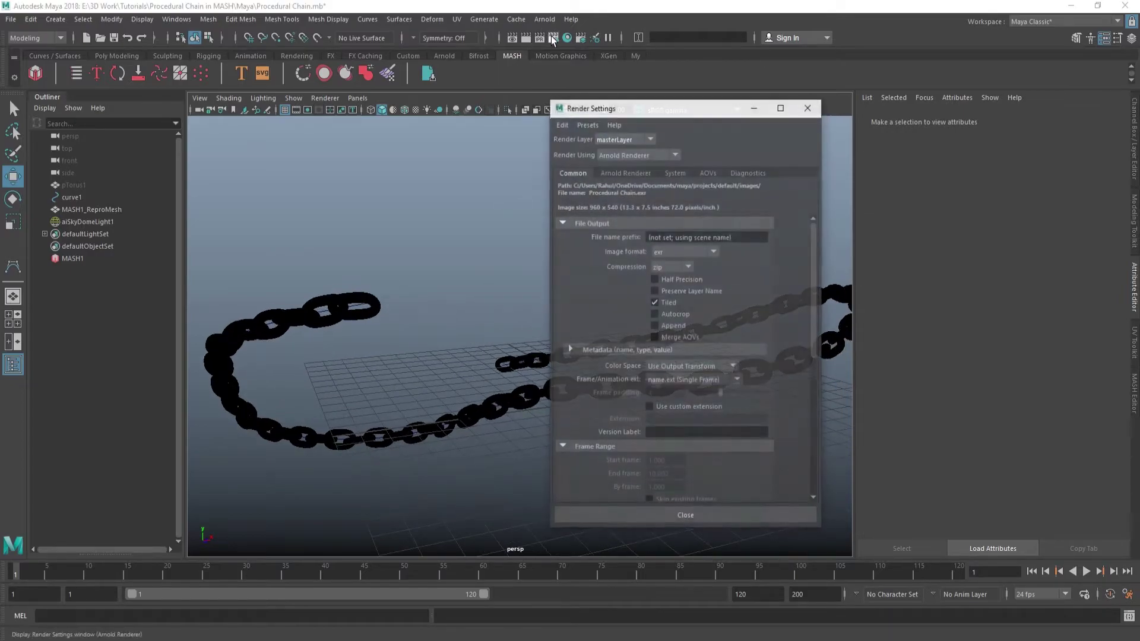
{"action": "scroll", "coordinate": [599, 308], "scroll_direction": "down", "scroll_amount": 3}
{"action": "scroll", "coordinate": [653, 355], "scroll_direction": "down", "scroll_amount": 2}
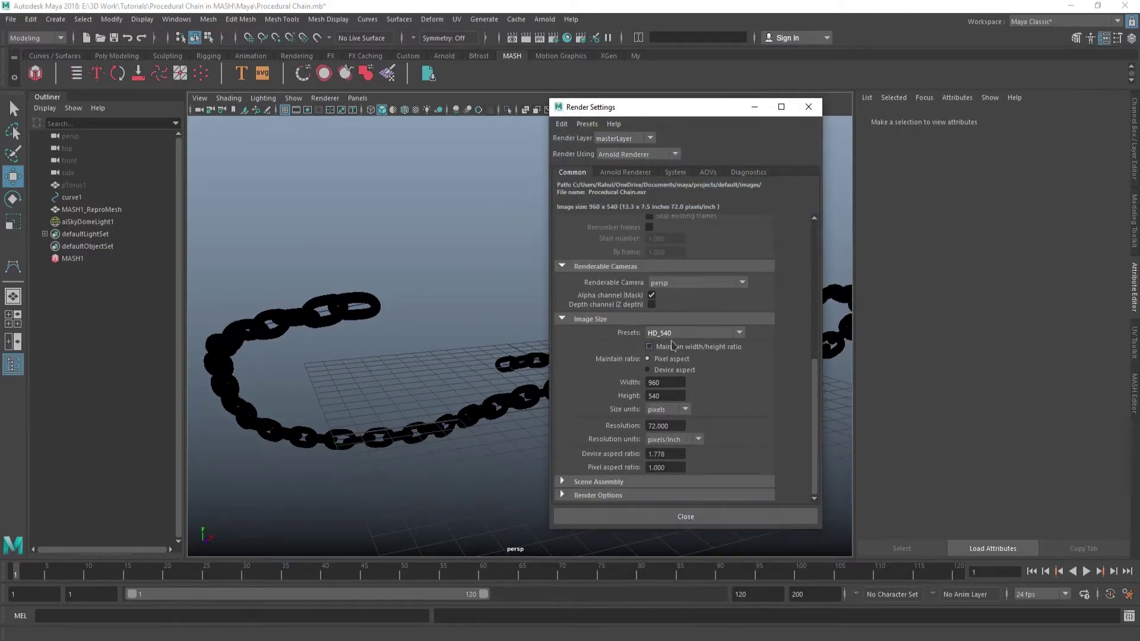
{"action": "left_click", "coordinate": [691, 333]}
{"action": "left_click", "coordinate": [686, 407]}
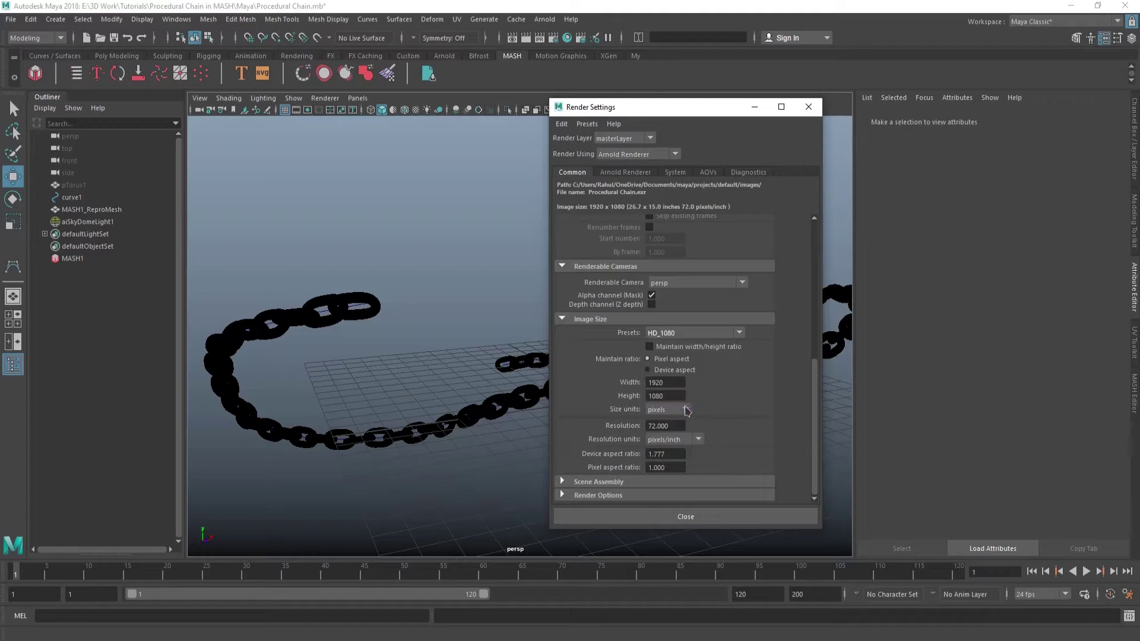
{"action": "left_click", "coordinate": [807, 107]}
Render the view with Arnold, fit the image in RenderView, then close it.
{"action": "left_click", "coordinate": [544, 19]}
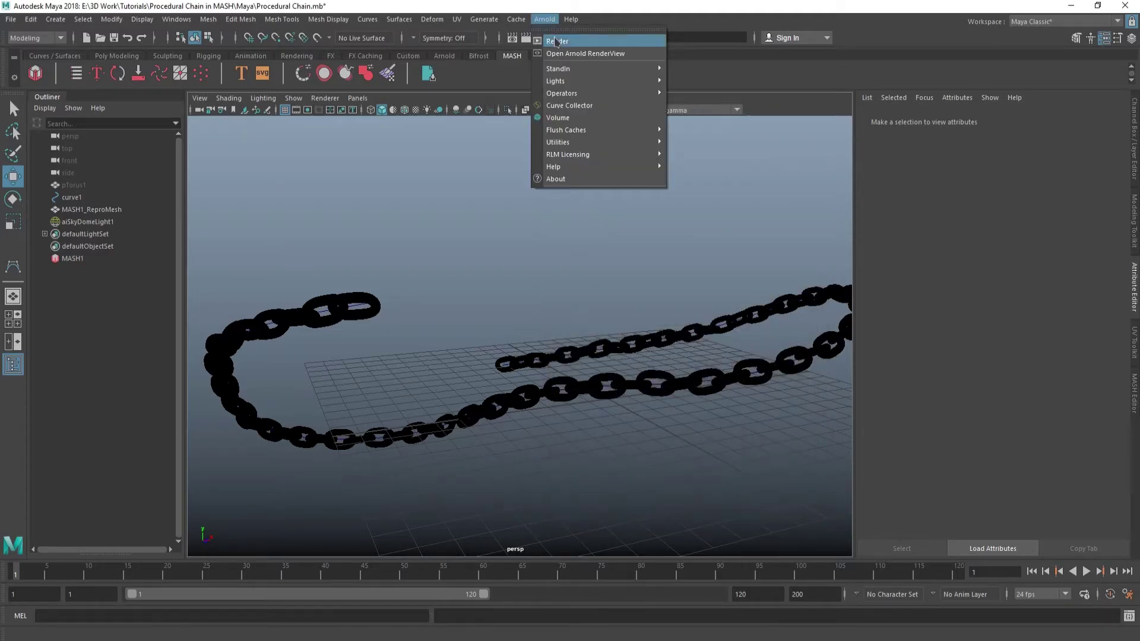
{"action": "left_click", "coordinate": [555, 41]}
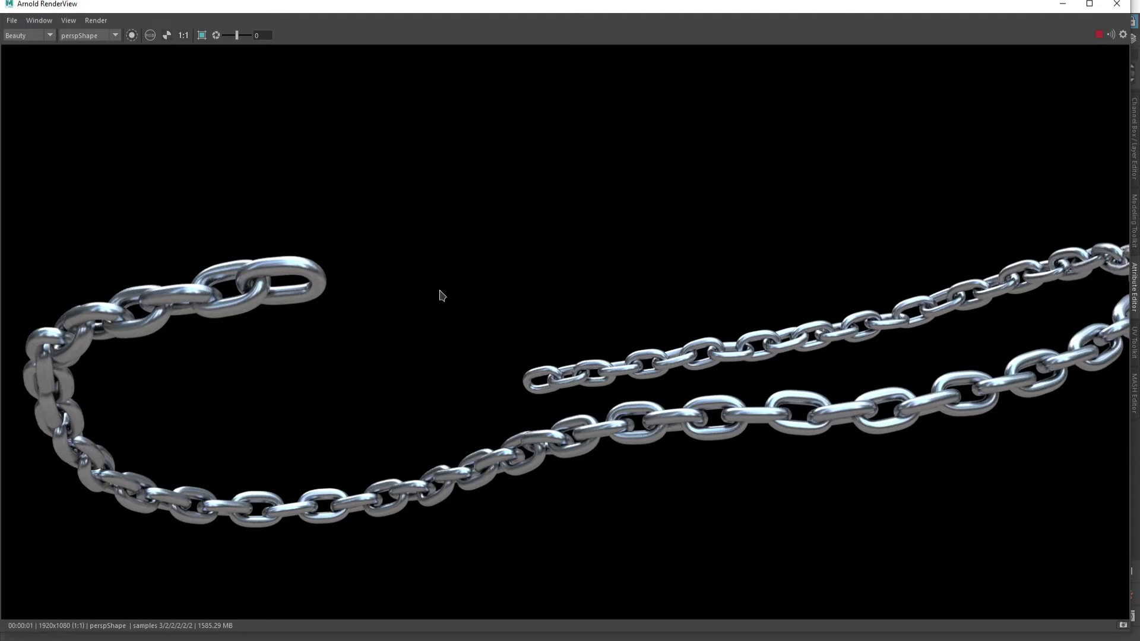
{"action": "scroll", "coordinate": [592, 291], "scroll_direction": "down", "scroll_amount": 2}
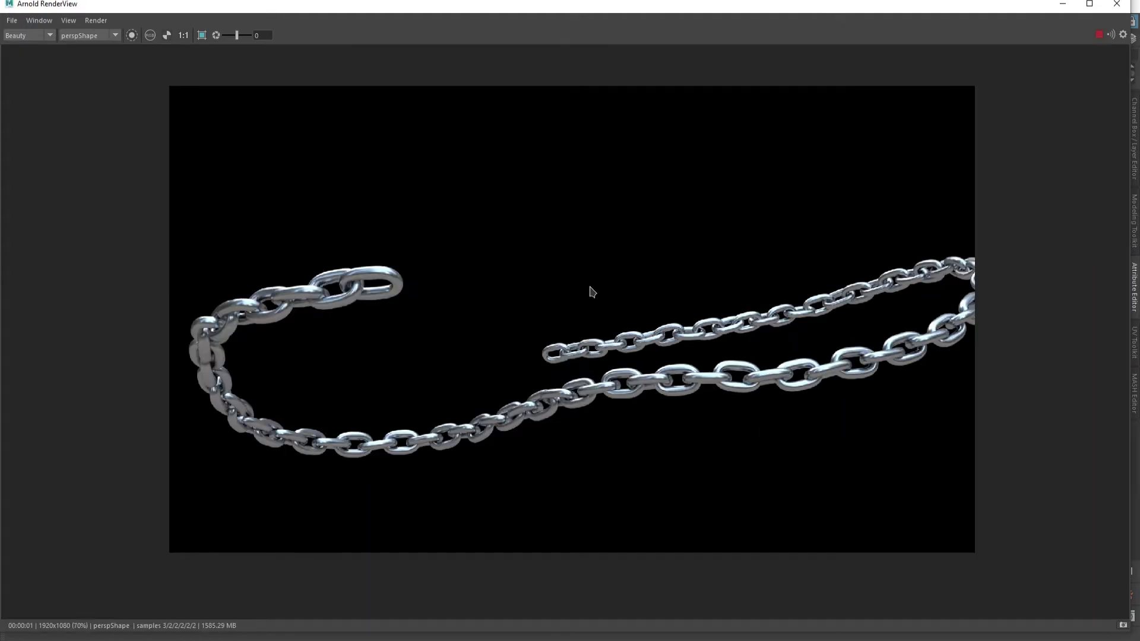
{"action": "middle_click_drag", "start_coordinate": [596, 289], "coordinate": [587, 295]}
{"action": "left_click", "coordinate": [40, 20]}
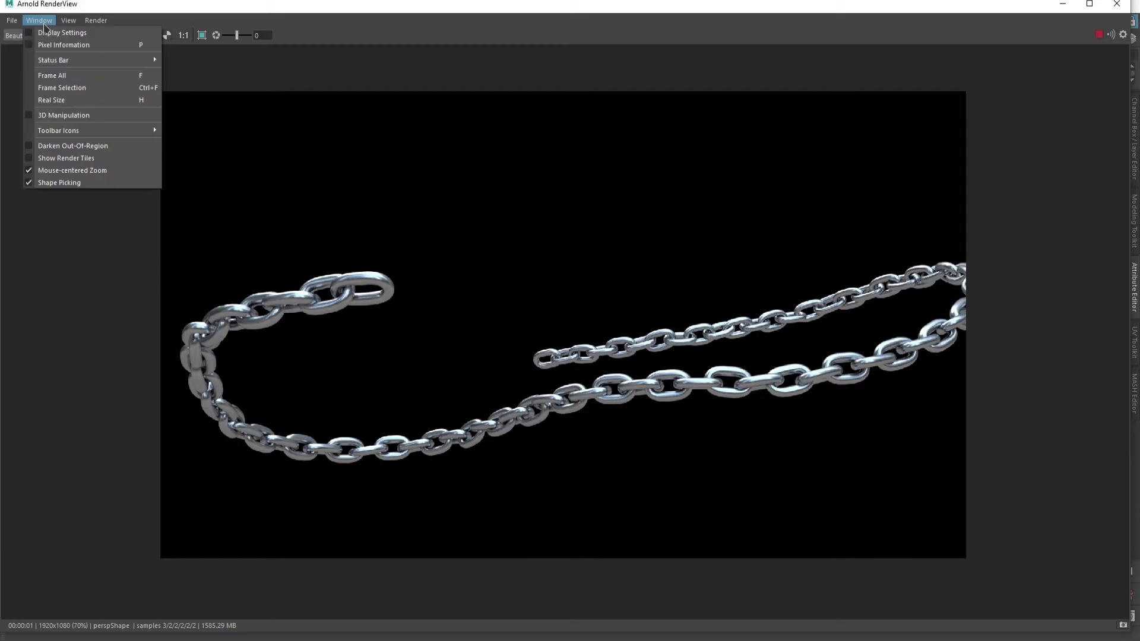
{"action": "left_click", "coordinate": [95, 115]}
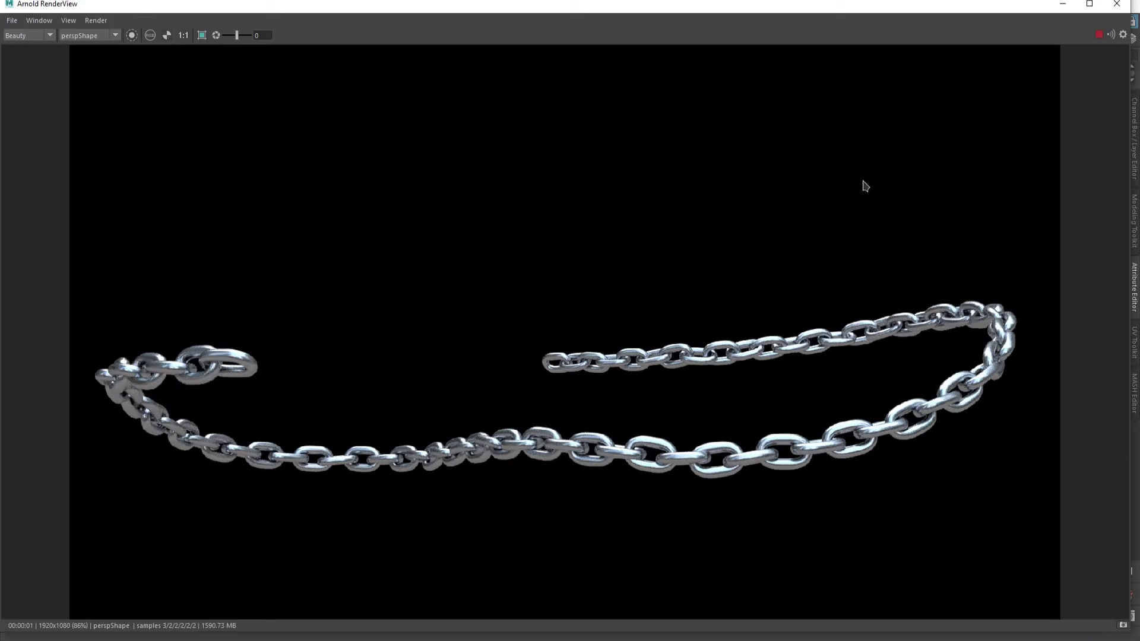
{"action": "left_click", "coordinate": [1116, 7]}
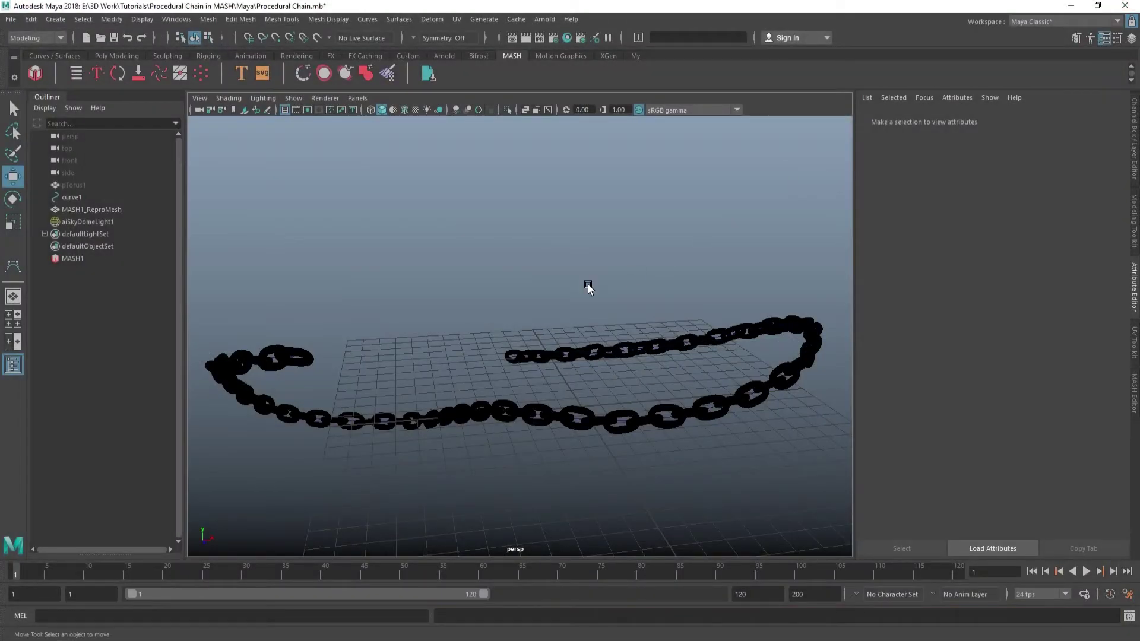
Show the chain in the viewport with the plain grey default material.
{"action": "left_click_drag", "start_coordinate": [565, 278], "coordinate": [552, 273], "text": "alt"}
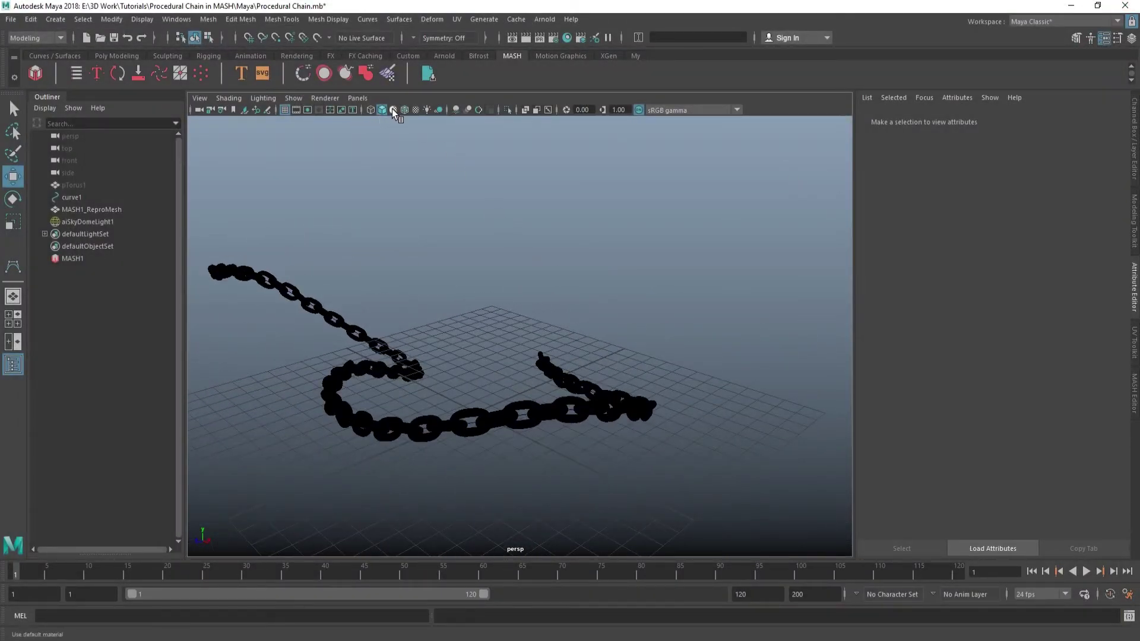
{"action": "left_click", "coordinate": [393, 112]}
{"action": "scroll", "coordinate": [504, 254], "scroll_direction": "up", "scroll_amount": 3}
{"action": "scroll", "coordinate": [495, 266], "scroll_direction": "up", "scroll_amount": 2}
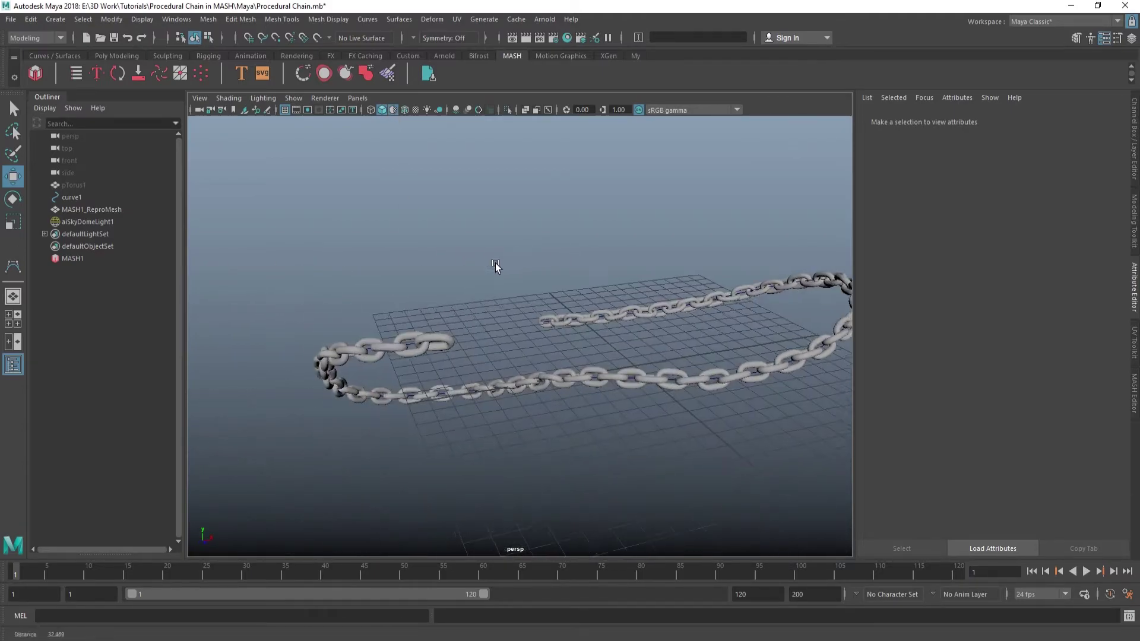
{"action": "scroll", "coordinate": [496, 266], "scroll_direction": "up", "scroll_amount": 2}
{"action": "scroll", "coordinate": [498, 272], "scroll_direction": "up", "scroll_amount": 2}
Sweep the MASH1 replicant count through 24 and 83, settling on 75 links.
{"action": "left_click", "coordinate": [99, 256]}
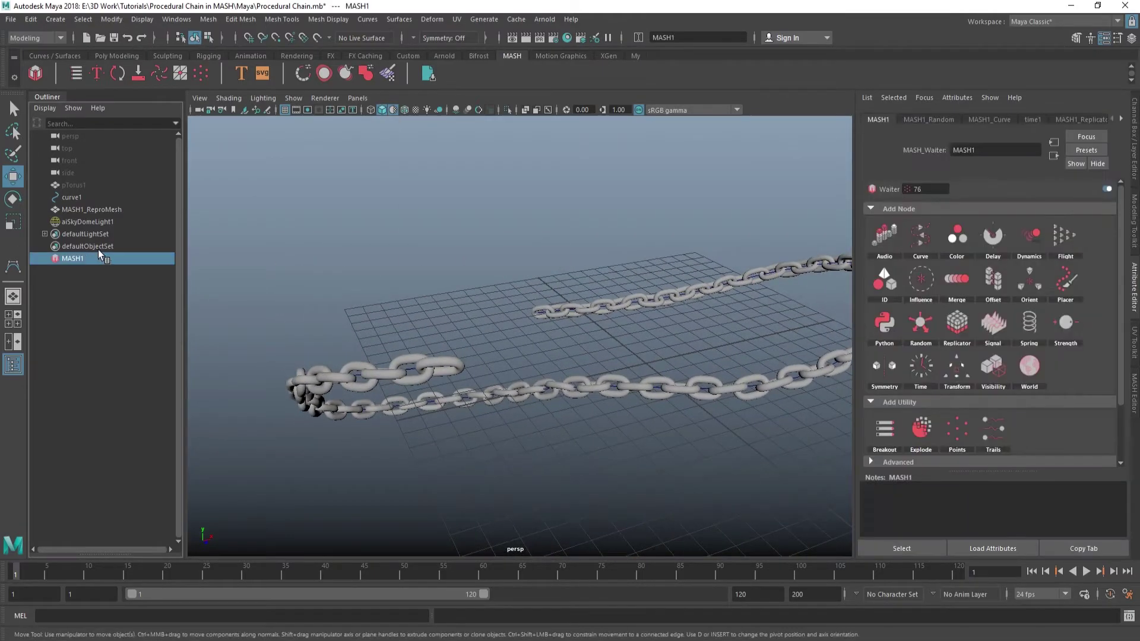
{"action": "left_click", "coordinate": [928, 119]}
{"action": "left_click", "coordinate": [1099, 119]}
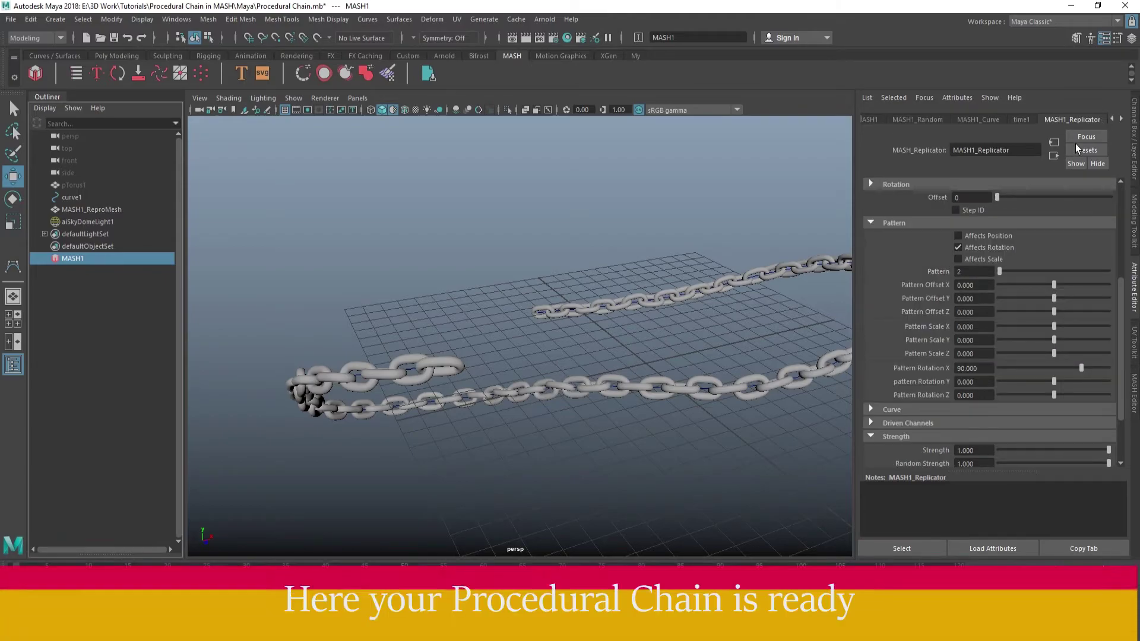
{"action": "scroll", "coordinate": [927, 211], "scroll_direction": "up", "scroll_amount": 5}
{"action": "left_click_drag", "start_coordinate": [1082, 207], "coordinate": [1023, 208]}
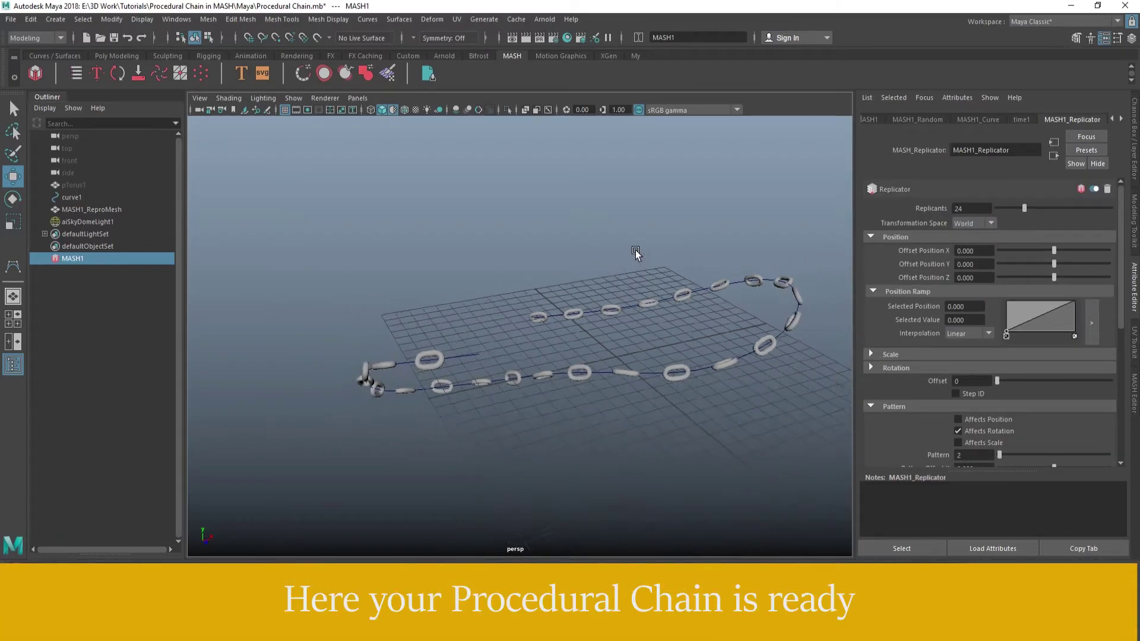
{"action": "left_click_drag", "start_coordinate": [1033, 209], "coordinate": [1082, 207]}
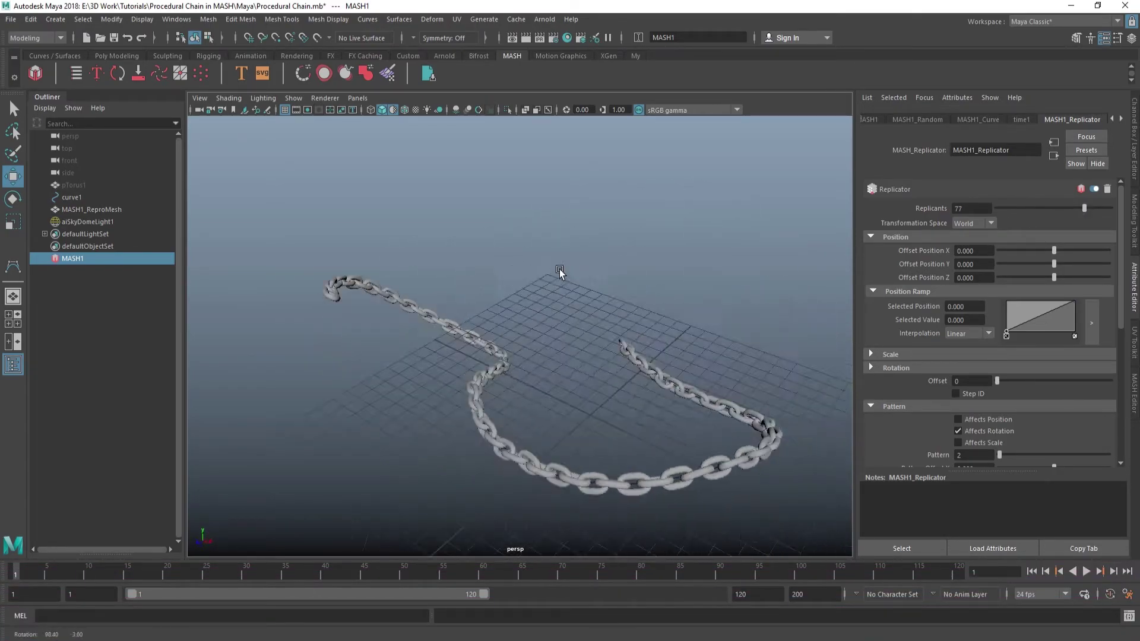
{"action": "left_click_drag", "start_coordinate": [560, 271], "coordinate": [641, 306], "text": "alt"}
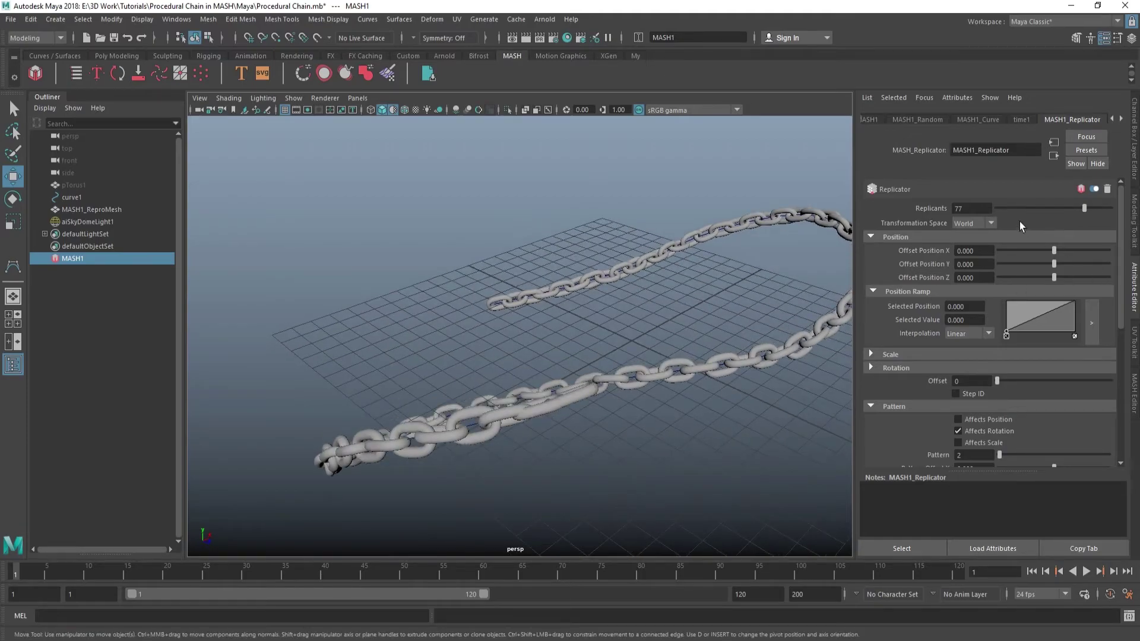
{"action": "type", "text": "75"}
{"action": "key", "text": "Return"}
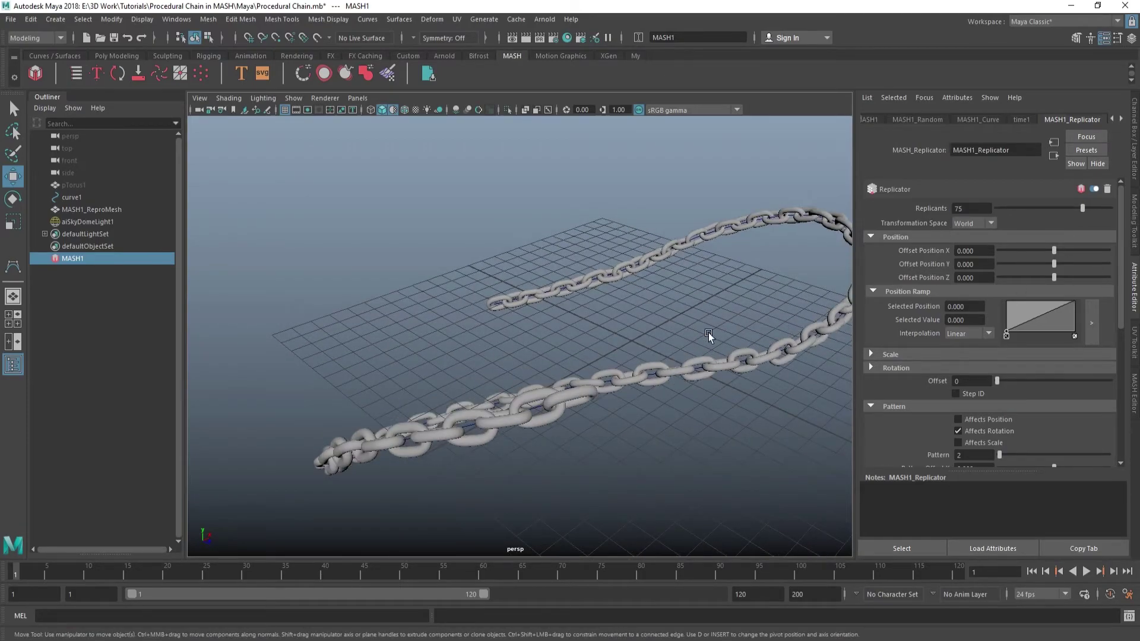
{"action": "mouse_move", "coordinate": [707, 331]}
{"action": "left_mouse_down", "text": "alt"}
{"action": "mouse_move", "coordinate": [605, 305]}
{"action": "mouse_move", "coordinate": [830, 307]}
{"action": "left_mouse_up", "text": "alt"}
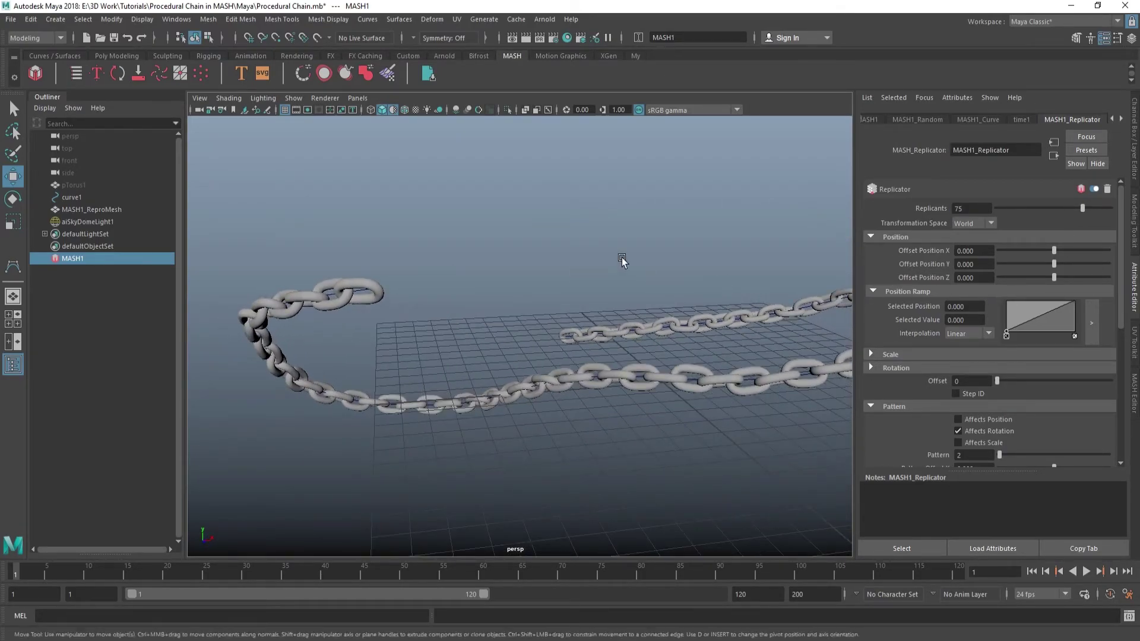
Set the MASH1_Curve Step to 1.2 and inspect the link spacing.
{"action": "left_click", "coordinate": [1026, 119]}
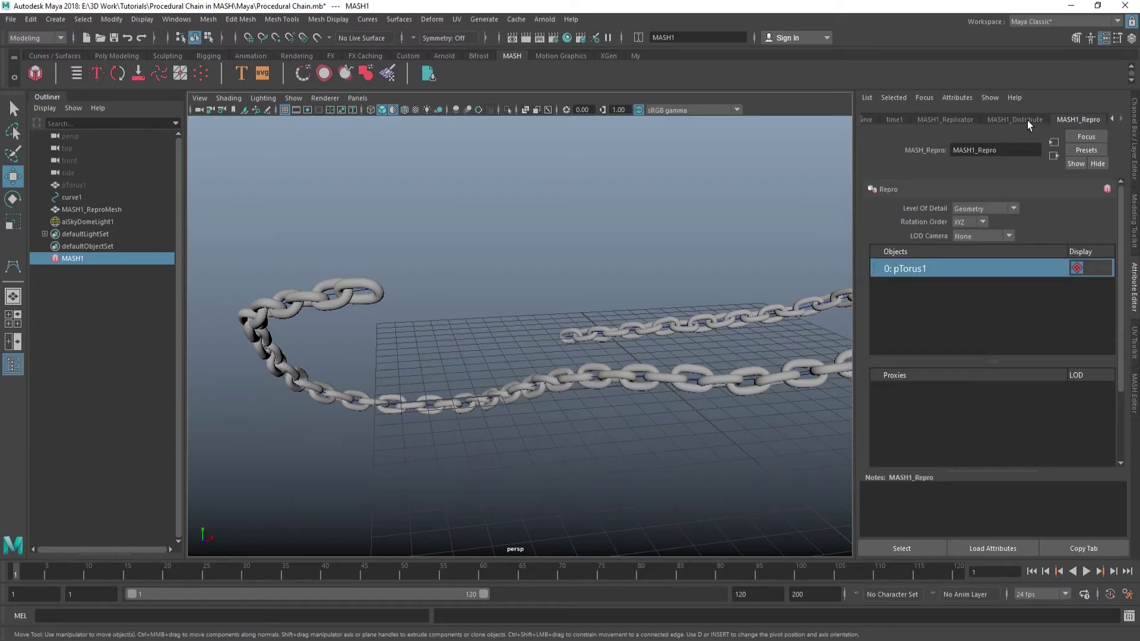
{"action": "left_click", "coordinate": [1027, 120]}
{"action": "scroll", "coordinate": [1027, 119], "scroll_direction": "up", "scroll_amount": 1}
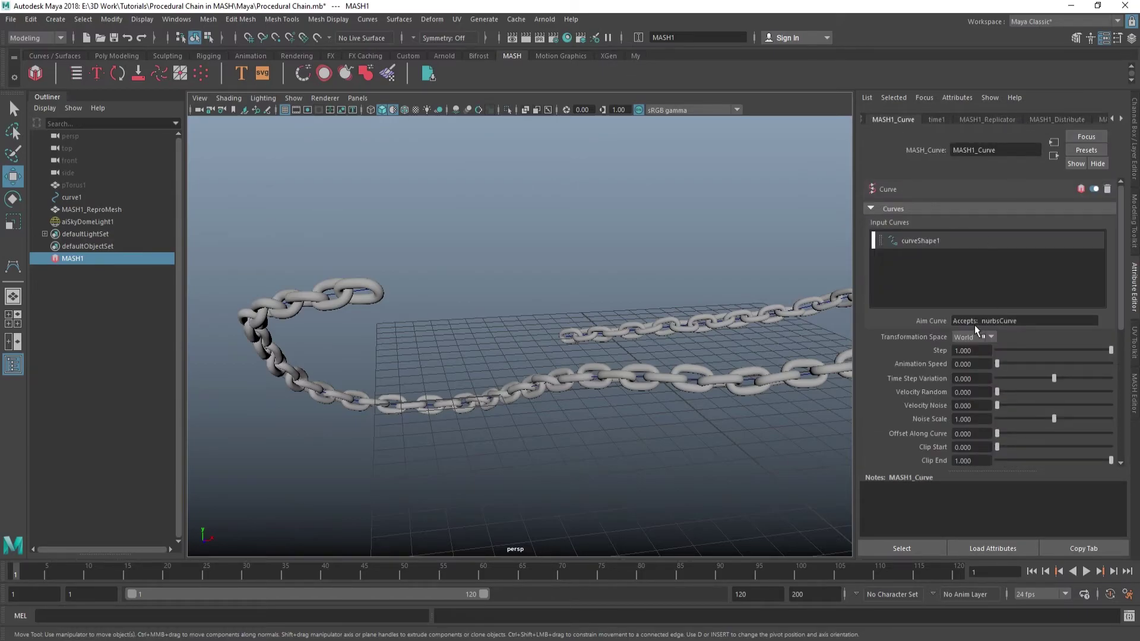
{"action": "type", "text": "1.200"}
{"action": "key", "text": "Return"}
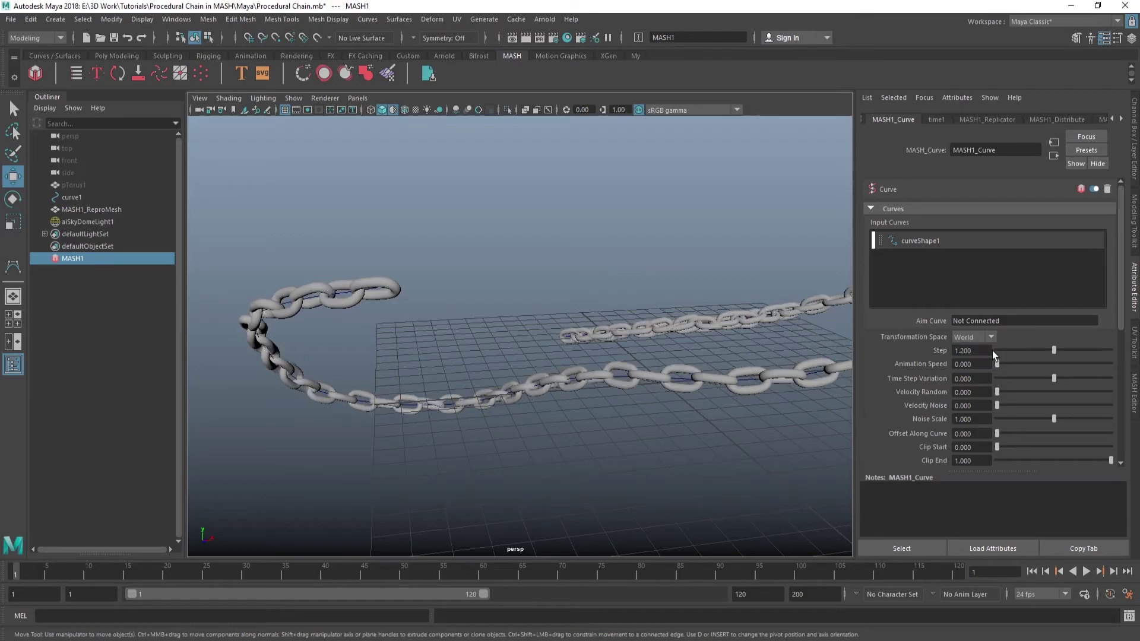
{"action": "left_click_drag", "start_coordinate": [509, 343], "coordinate": [622, 337], "text": "alt"}
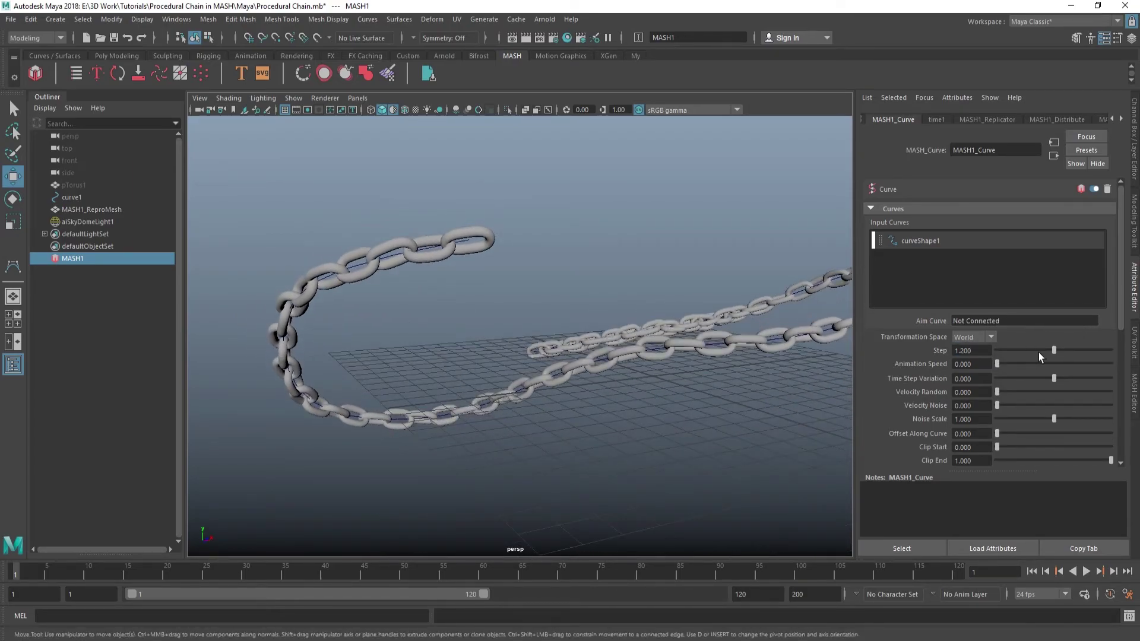
Vary the curve Step, settle it at 1, then deselect MASH1 to view the chain.
{"action": "mouse_move", "coordinate": [1038, 352]}
{"action": "left_mouse_down"}
{"action": "mouse_move", "coordinate": [1065, 344]}
{"action": "mouse_move", "coordinate": [1009, 343]}
{"action": "left_mouse_up"}
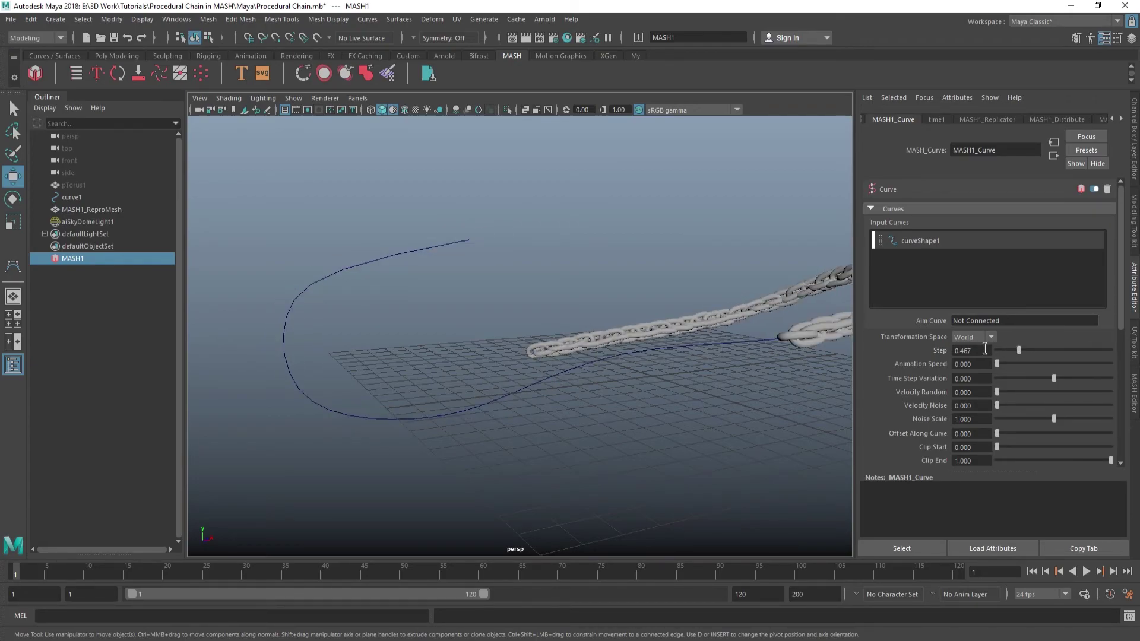
{"action": "double_click", "coordinate": [984, 349]}
{"action": "type", "text": "1"}
{"action": "key", "text": "Return"}
{"action": "left_click", "coordinate": [631, 418]}
{"action": "mouse_move", "coordinate": [632, 418]}
{"action": "left_mouse_down", "text": "alt"}
{"action": "mouse_move", "coordinate": [547, 291]}
{"action": "mouse_move", "coordinate": [636, 273]}
{"action": "mouse_move", "coordinate": [549, 280]}
{"action": "mouse_move", "coordinate": [532, 295]}
{"action": "mouse_move", "coordinate": [620, 290]}
{"action": "left_mouse_up", "text": "alt"}
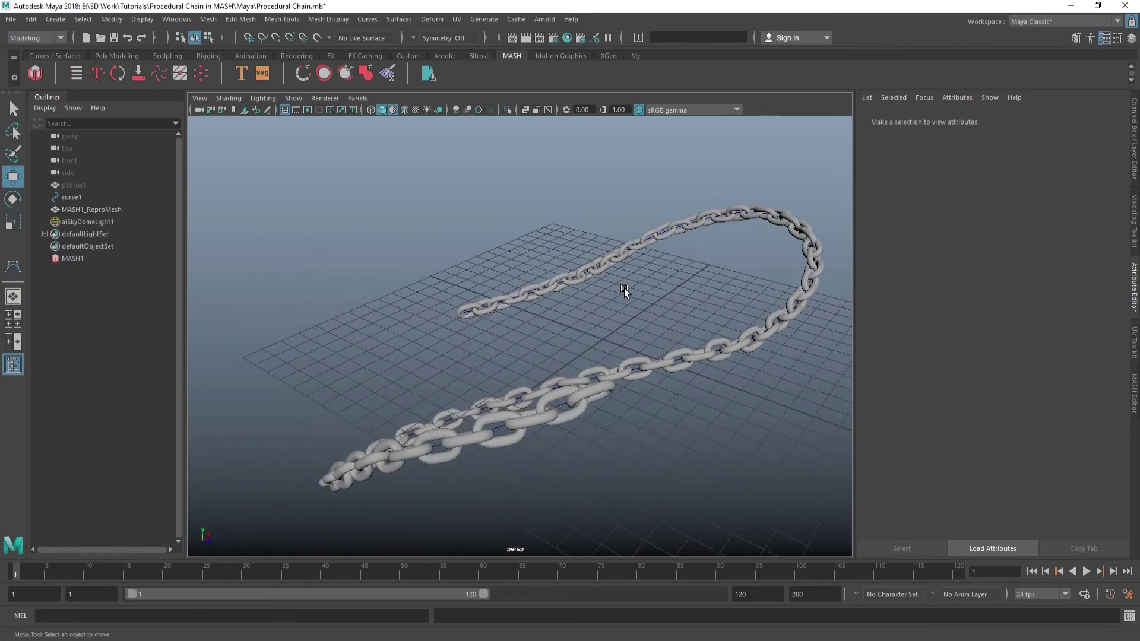